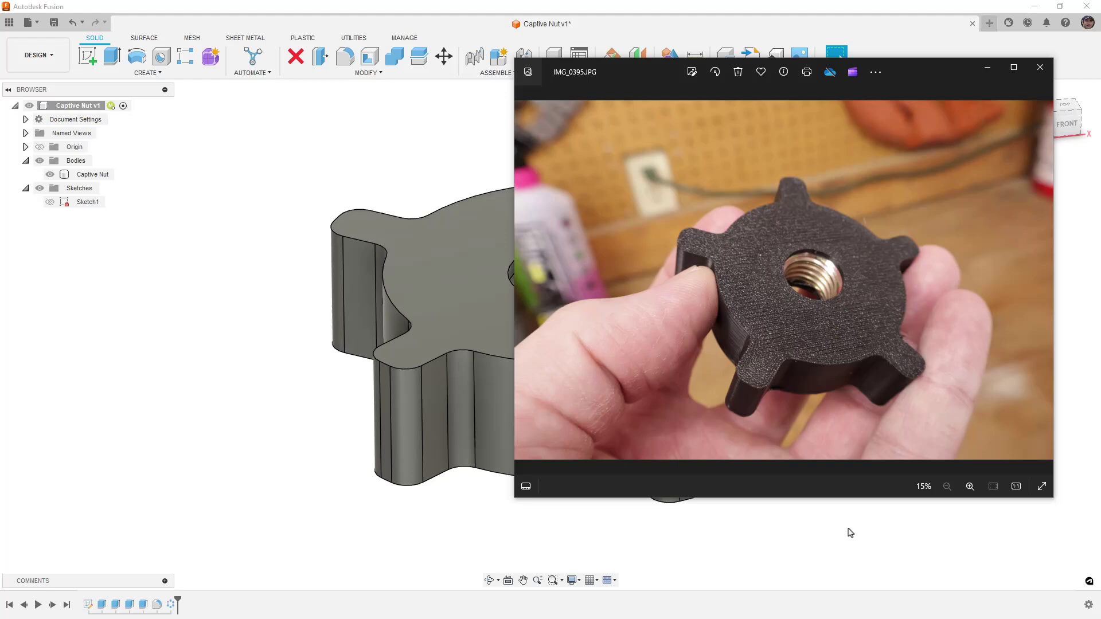
Close the IMG_0395.JPG reference photo to reveal the Captive Nut knob model.
click(256, 276)
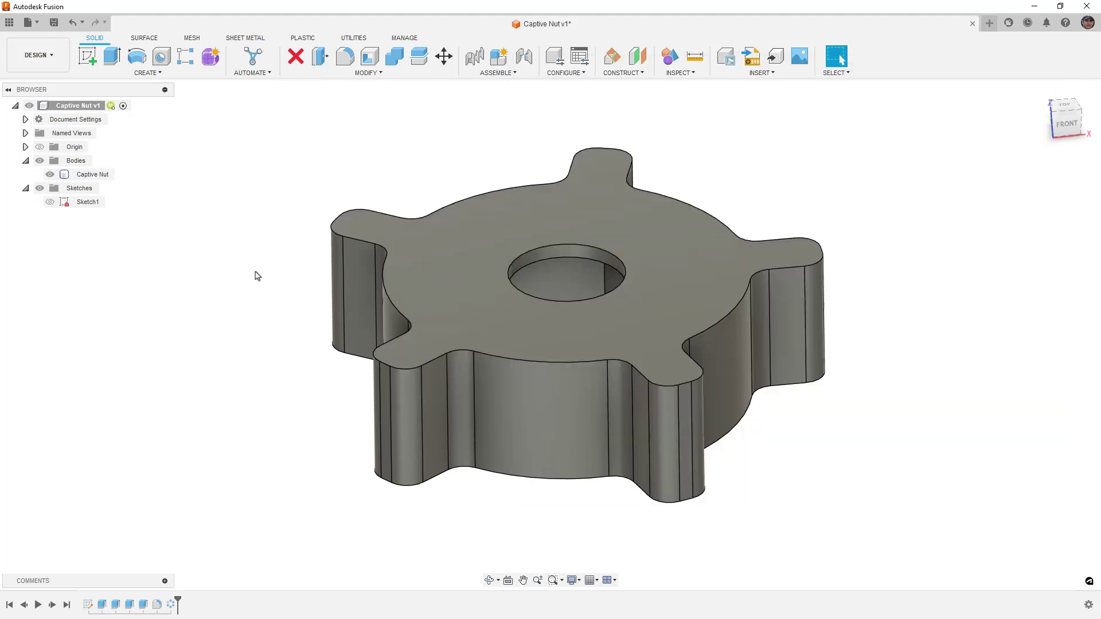
Start a new blank Untitled design and begin a sketch.
click(989, 24)
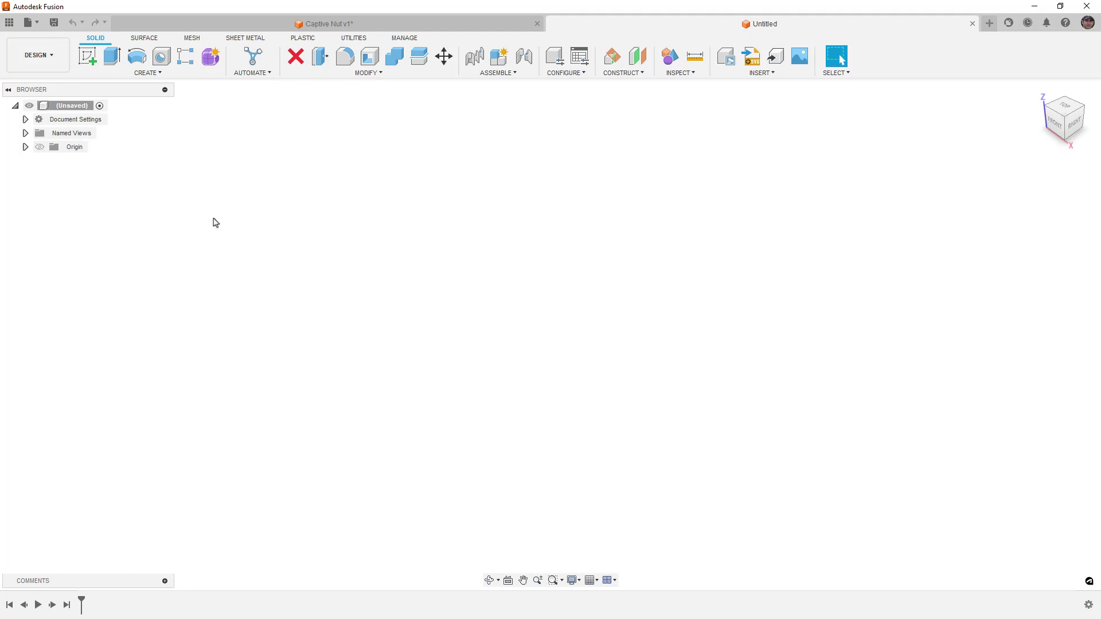
click(90, 59)
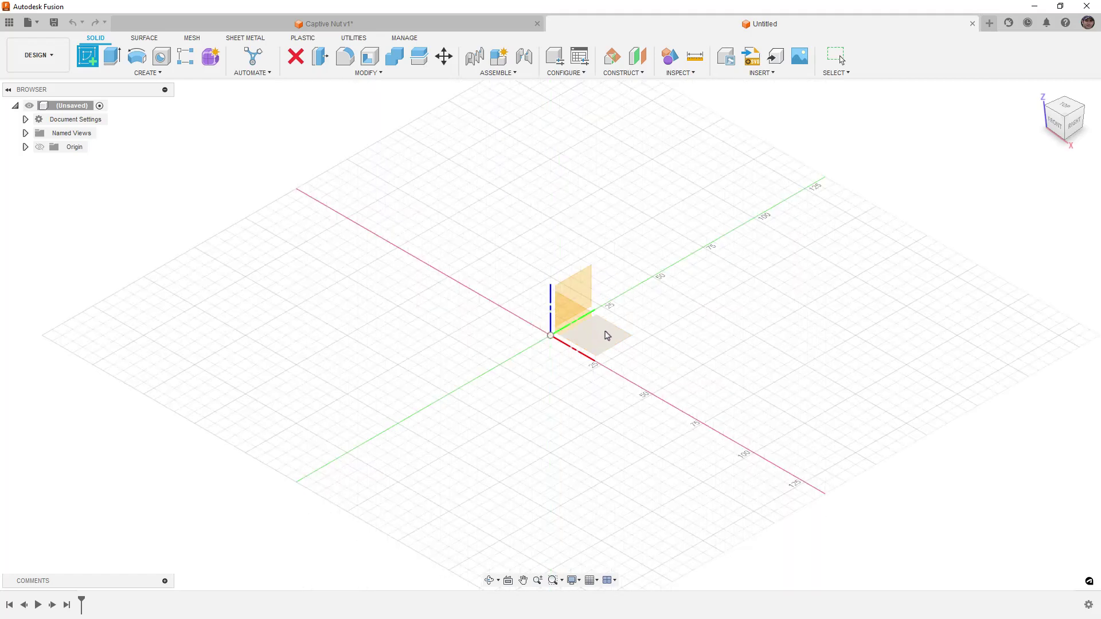
On the XY plane, draw a 6-sided circumscribed polygon centred on the origin with a flat top.
click(607, 336)
click(148, 73)
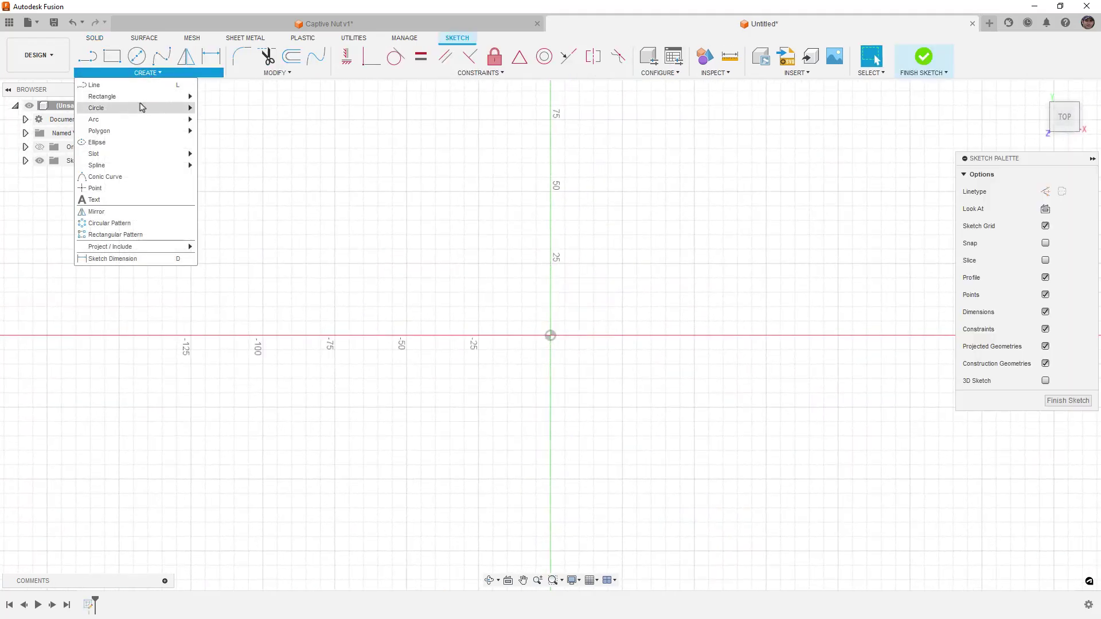
mouse_move(136, 132)
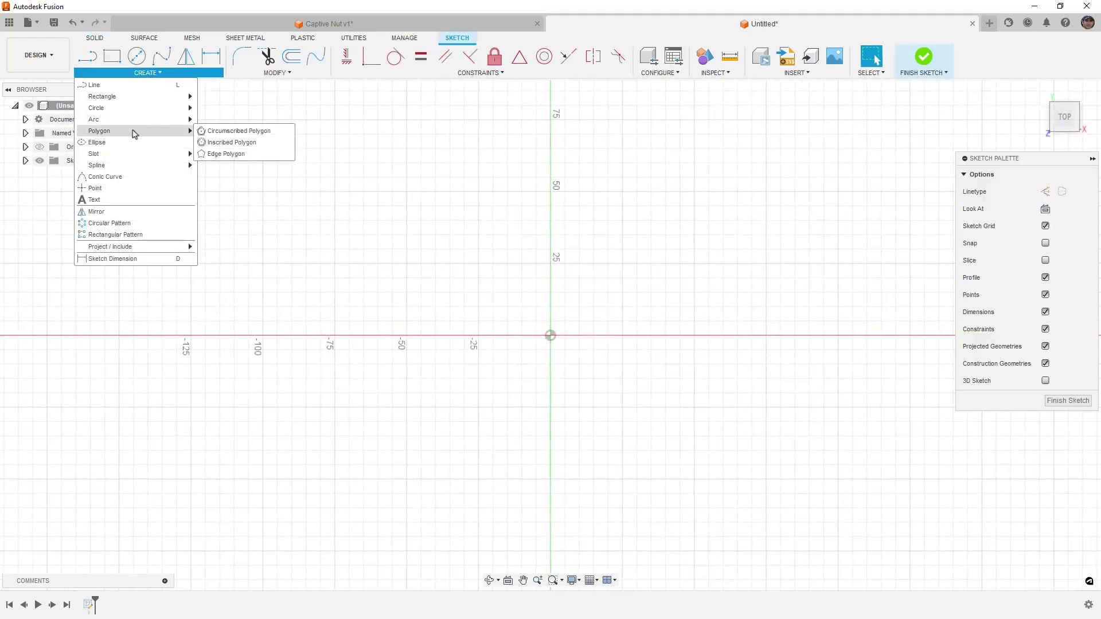
click(251, 134)
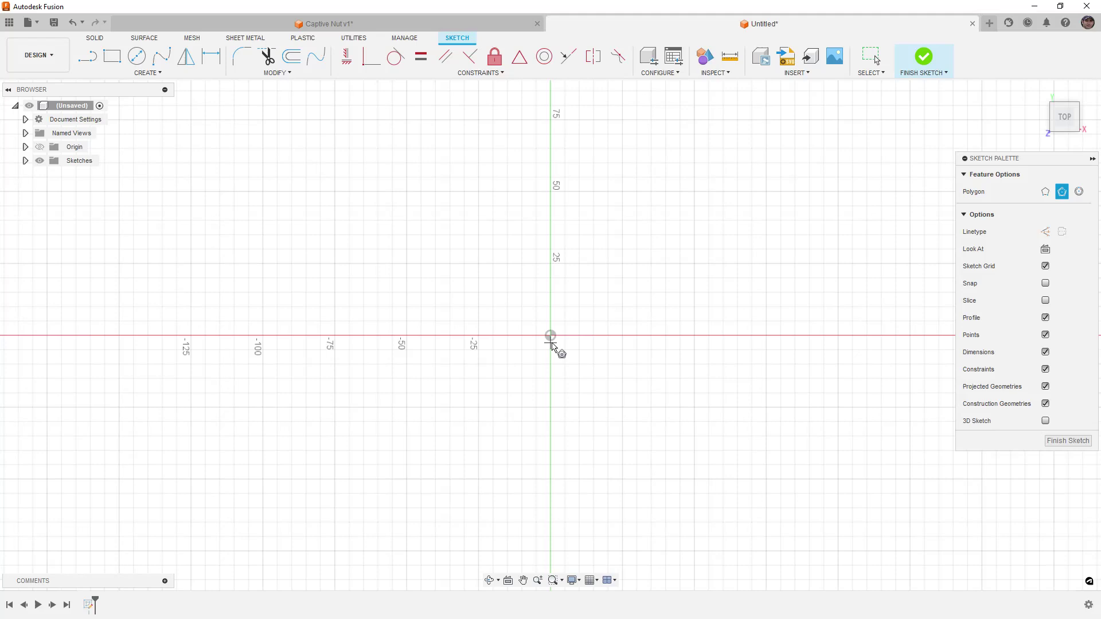
click(550, 335)
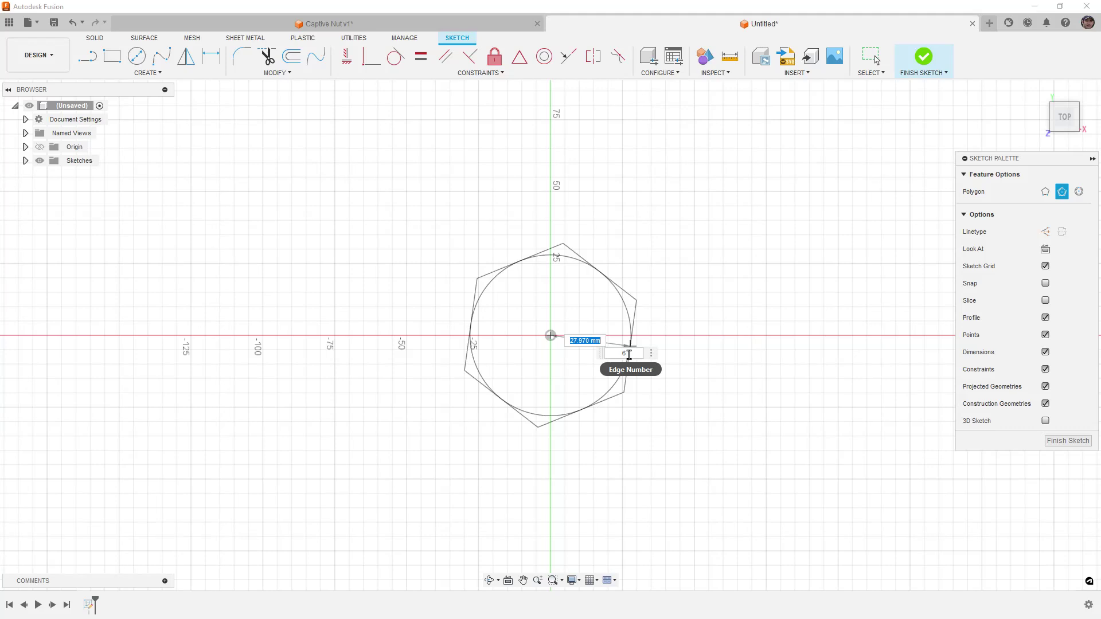
double_click(628, 355)
text(6)
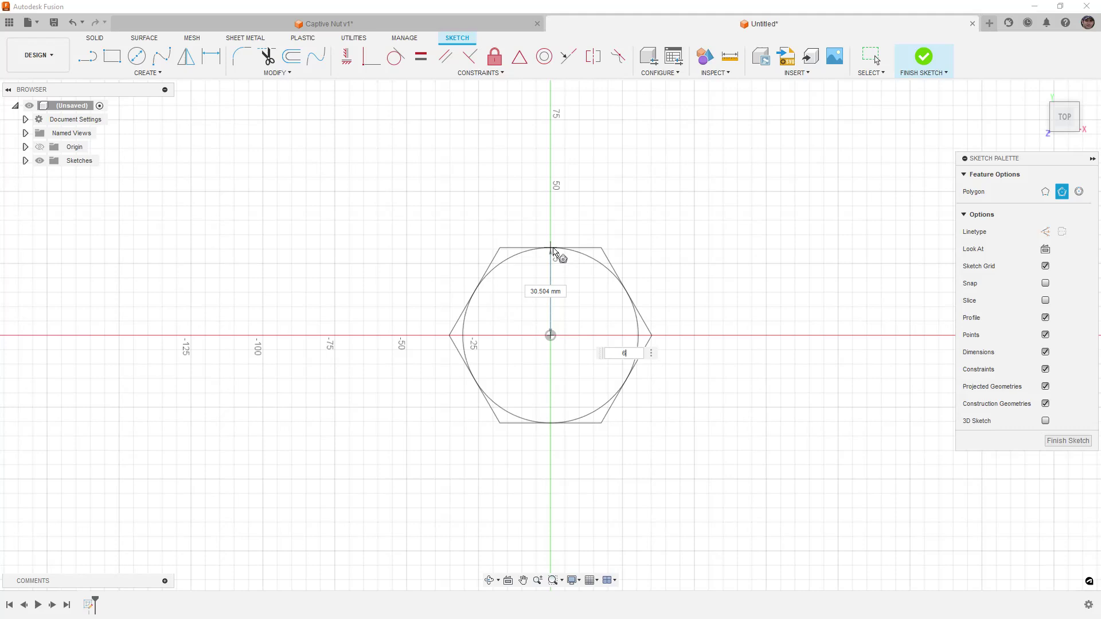
click(555, 251)
Constrain the hexagon's top edge horizontal and dimension it 23.495 mm across the flats.
click(347, 57)
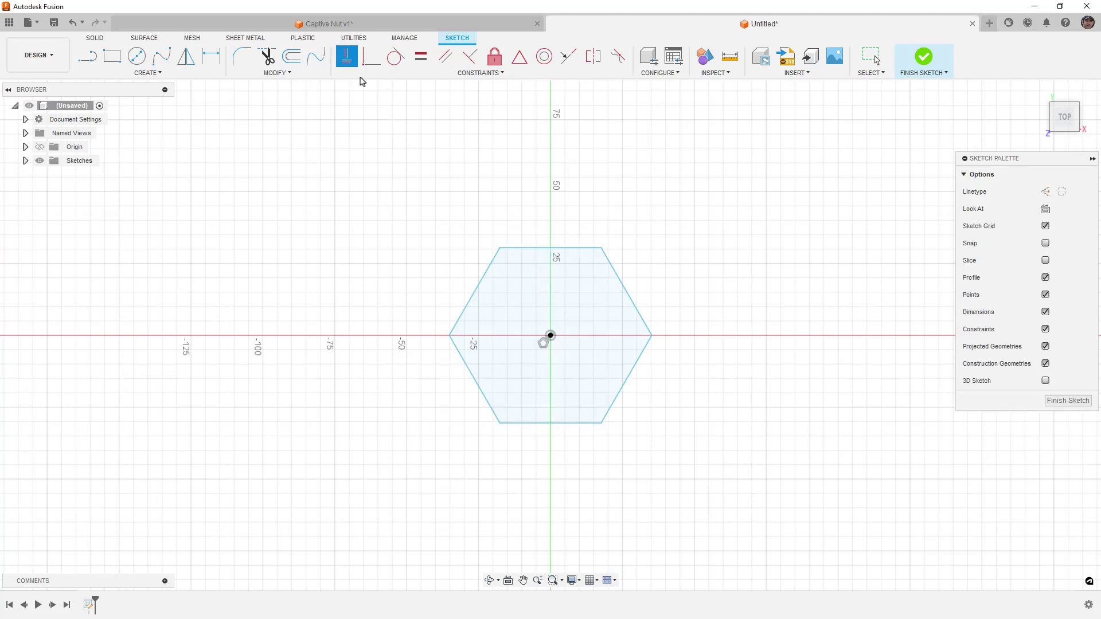
click(576, 250)
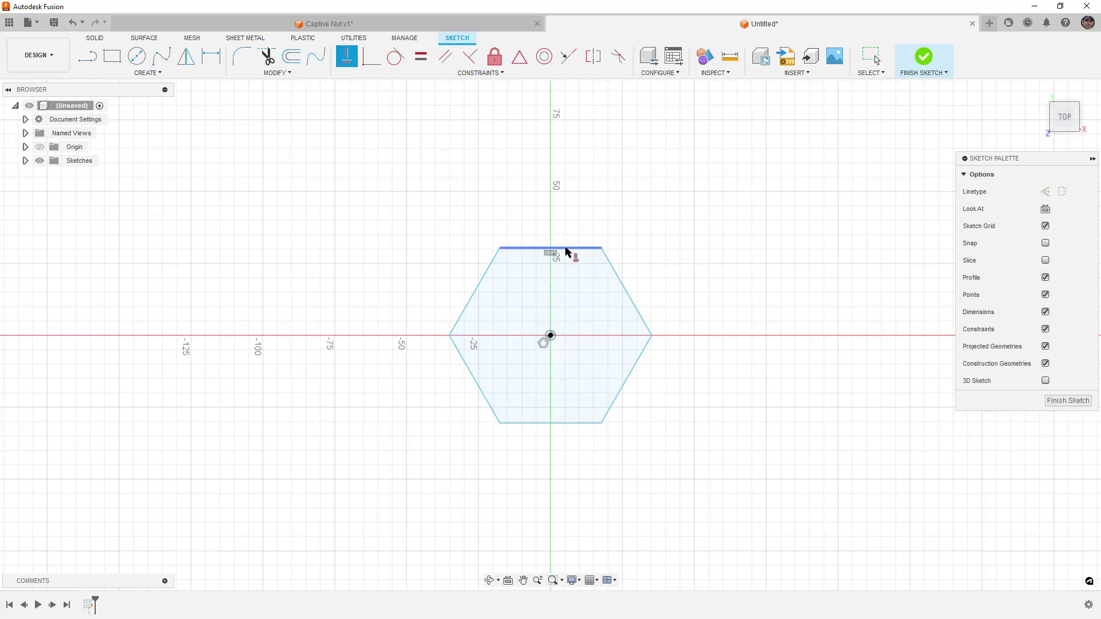
click(212, 58)
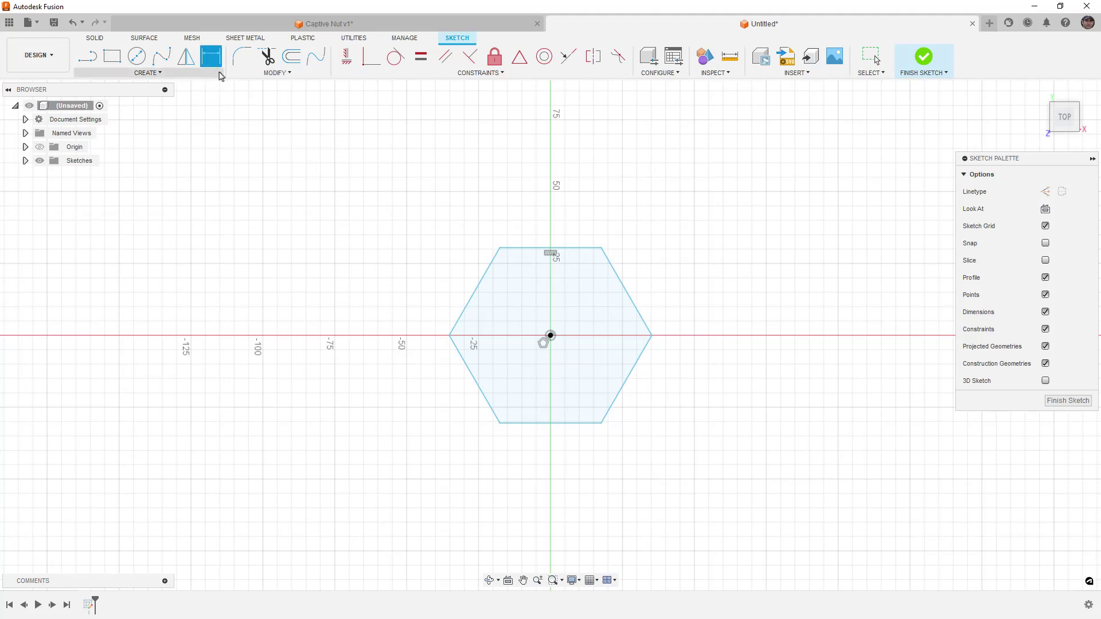
click(543, 249)
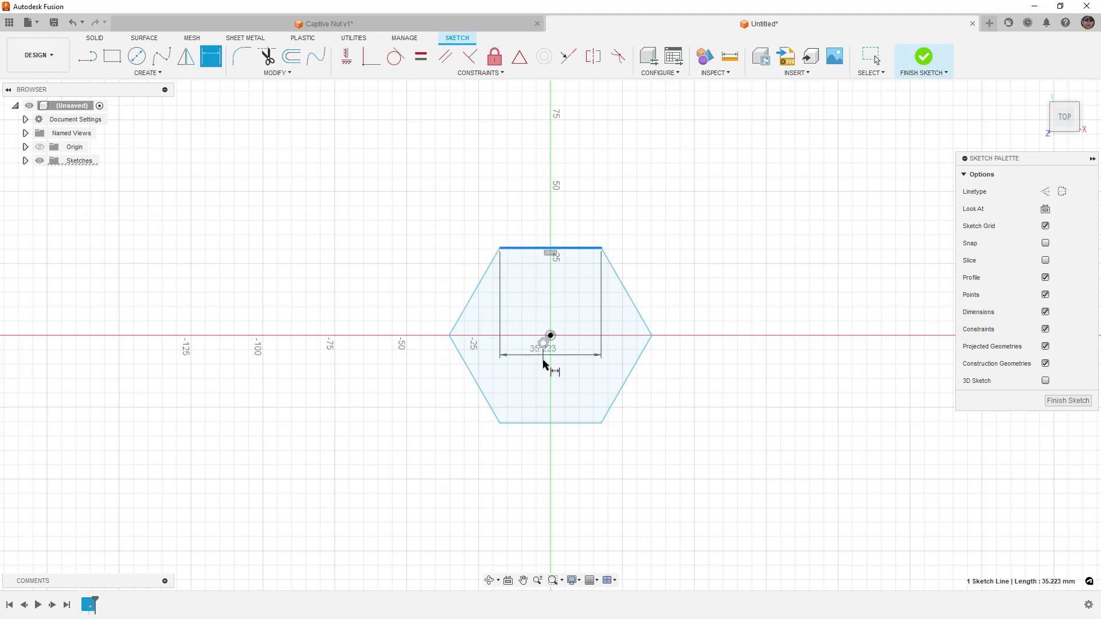
click(547, 424)
click(409, 362)
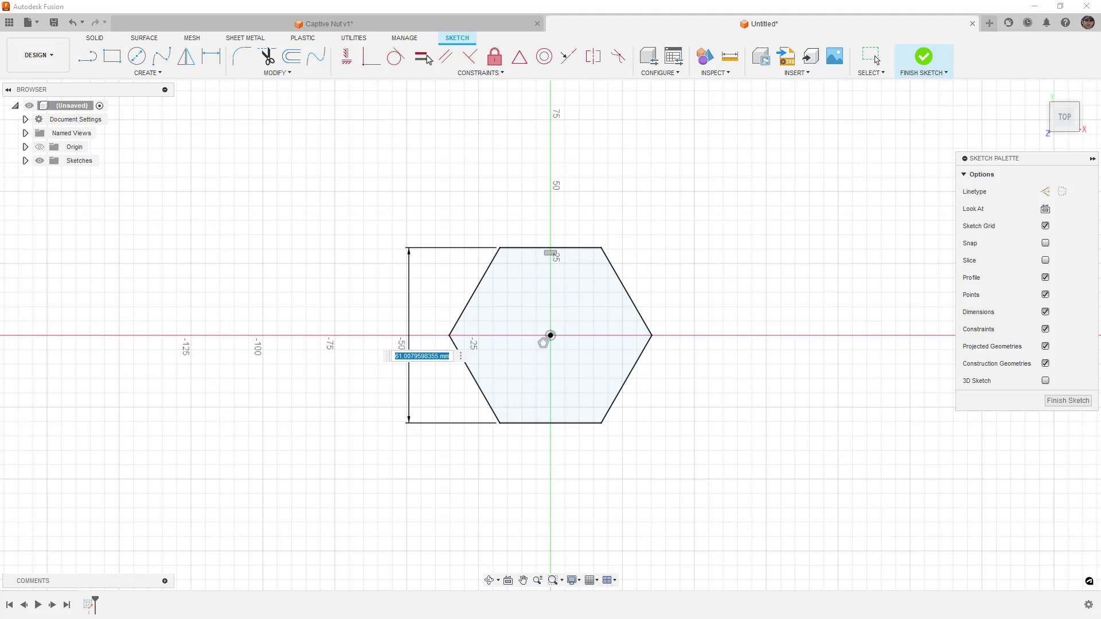
text(23.495)
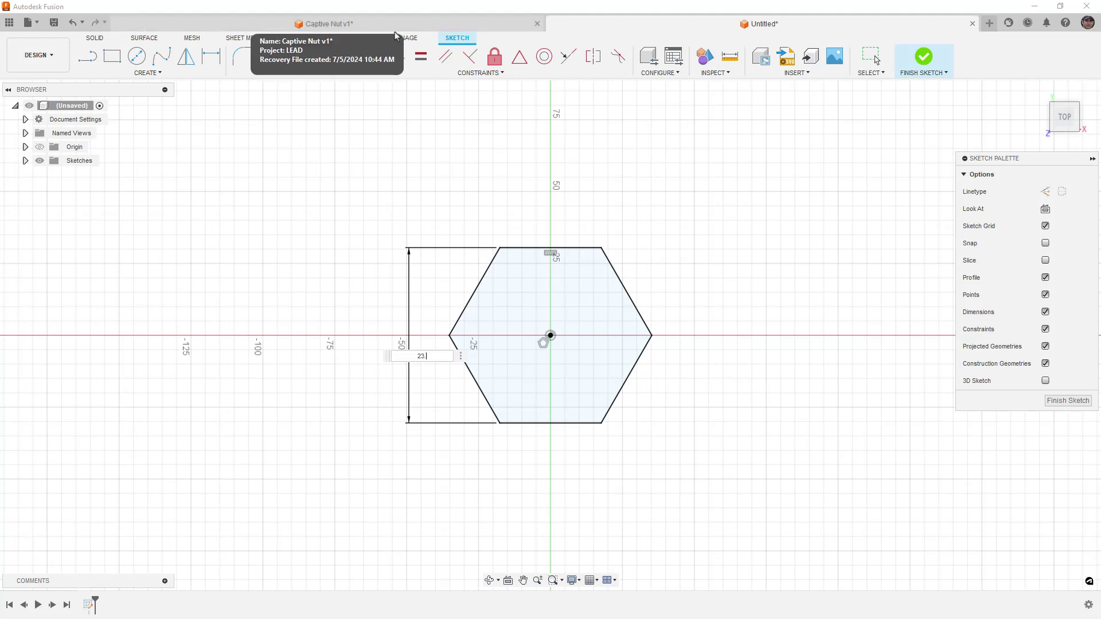
key(Return)
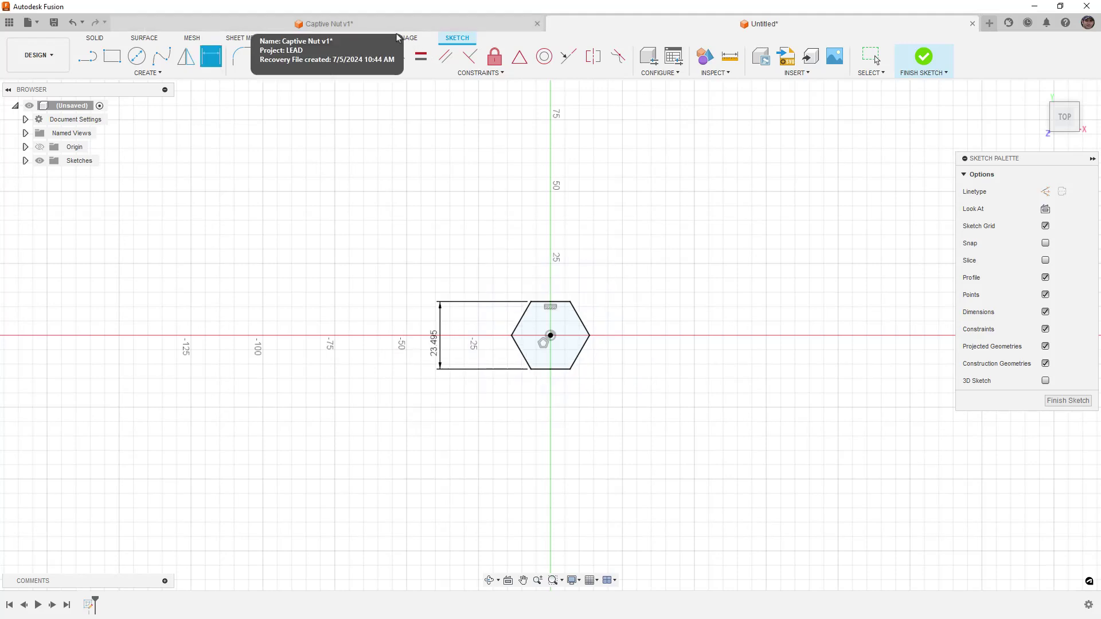
scroll(576, 263, up, 8)
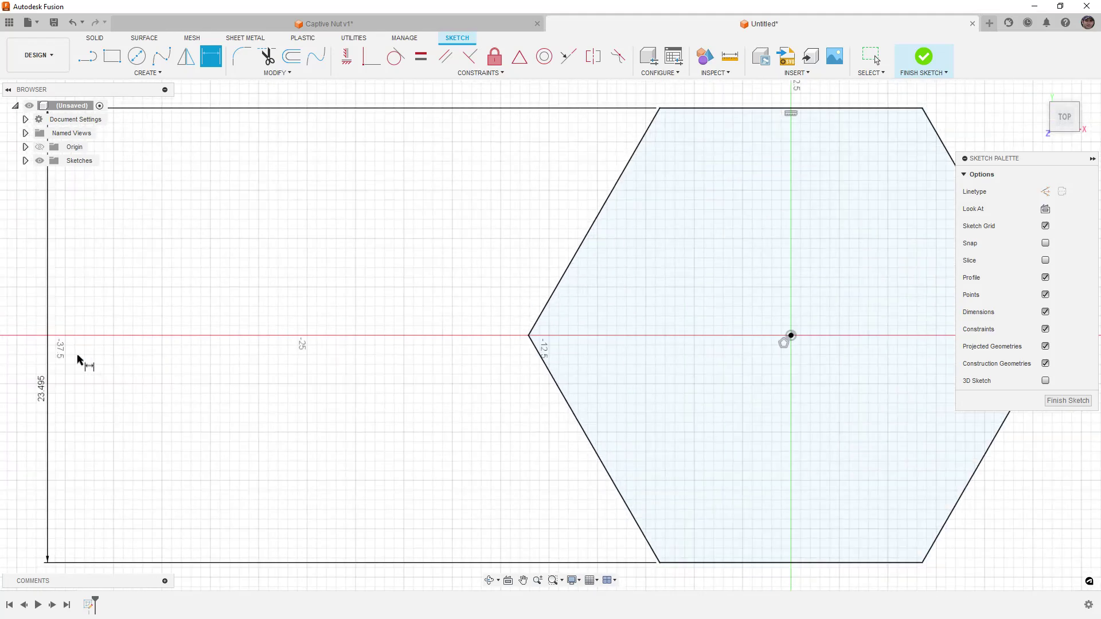
scroll(76, 363, down, 2)
drag(51, 380, 374, 347)
key(d)
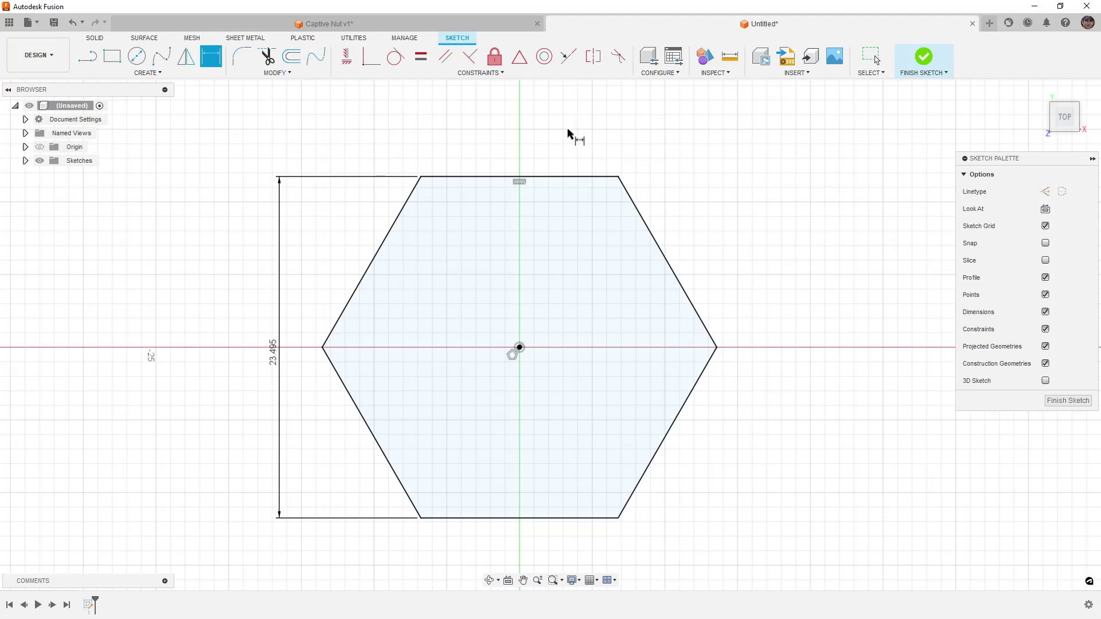
Offset the hexagon outline outward by 0.5 mm.
click(291, 57)
click(457, 182)
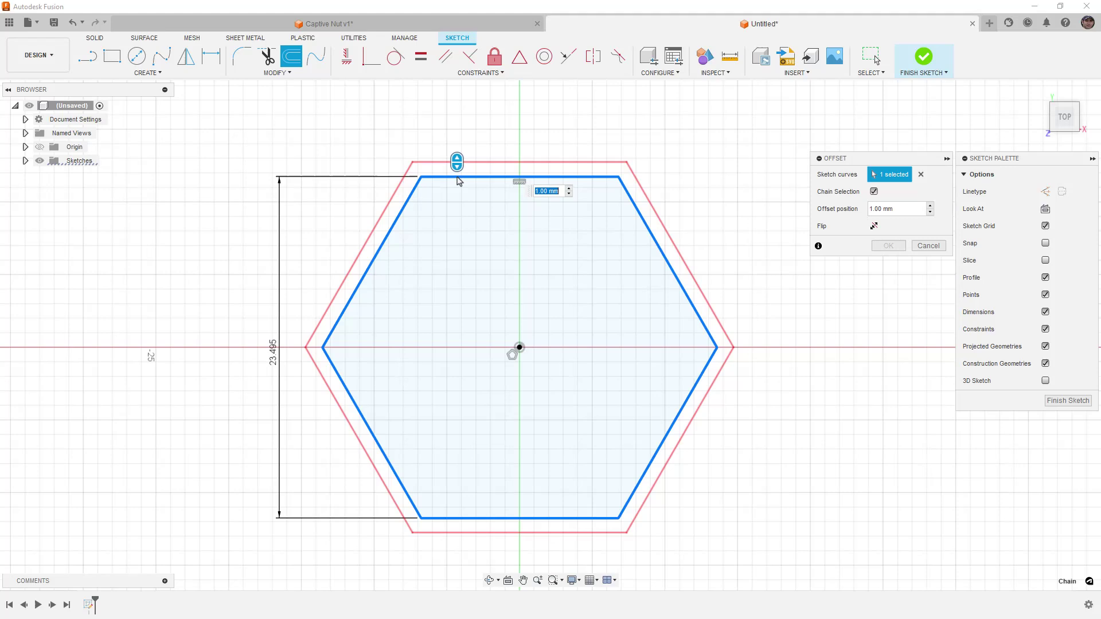
text(.5)
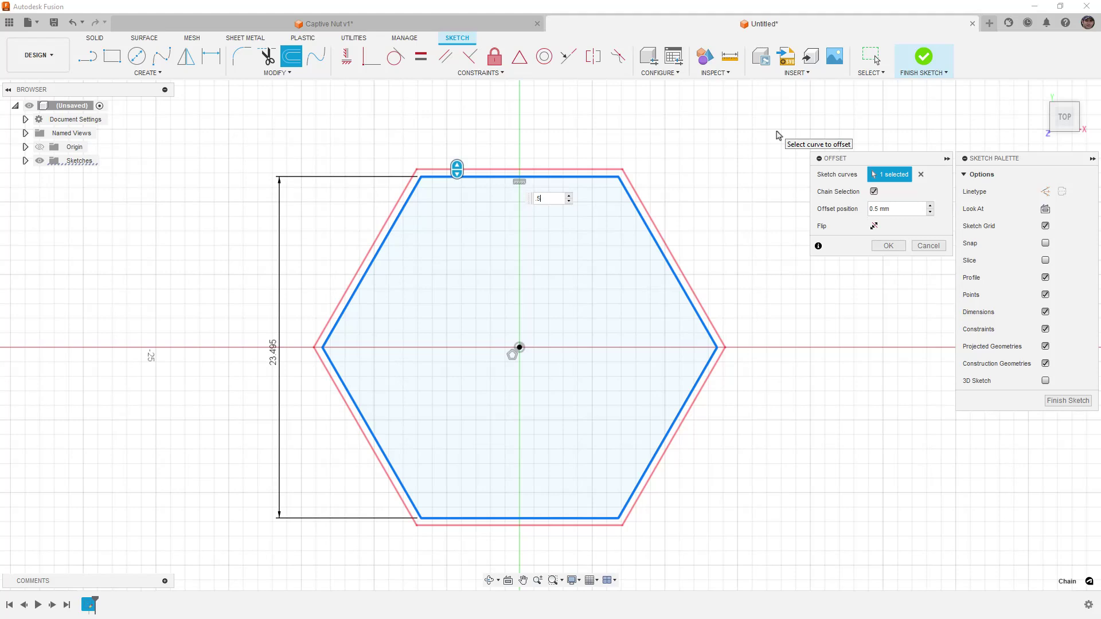
key(Return)
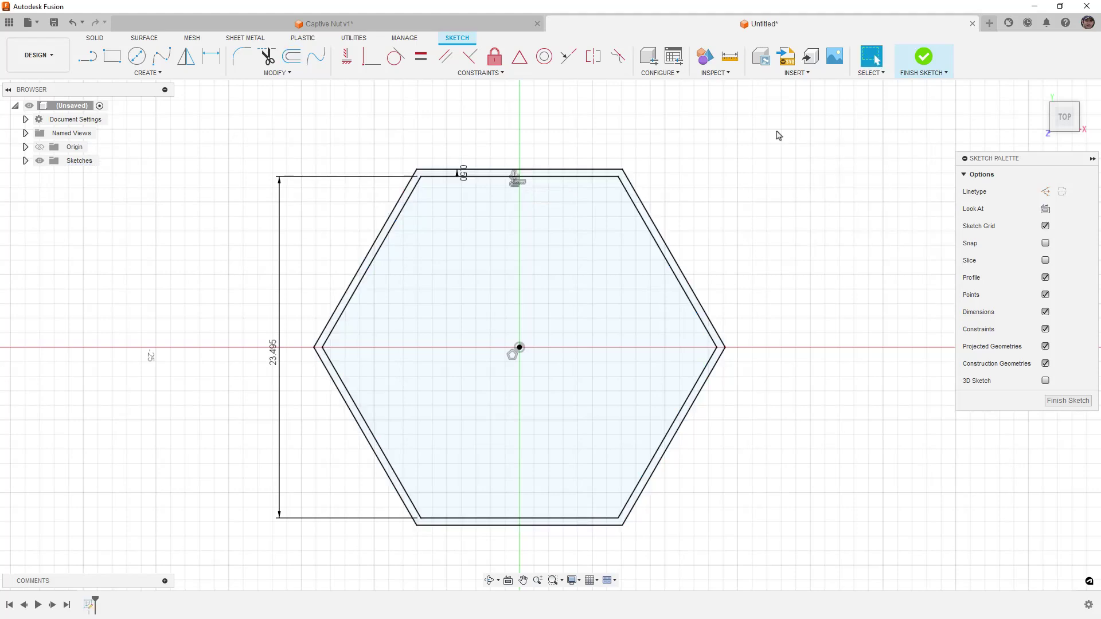
Convert the original inner hexagon into construction lines.
click(628, 198)
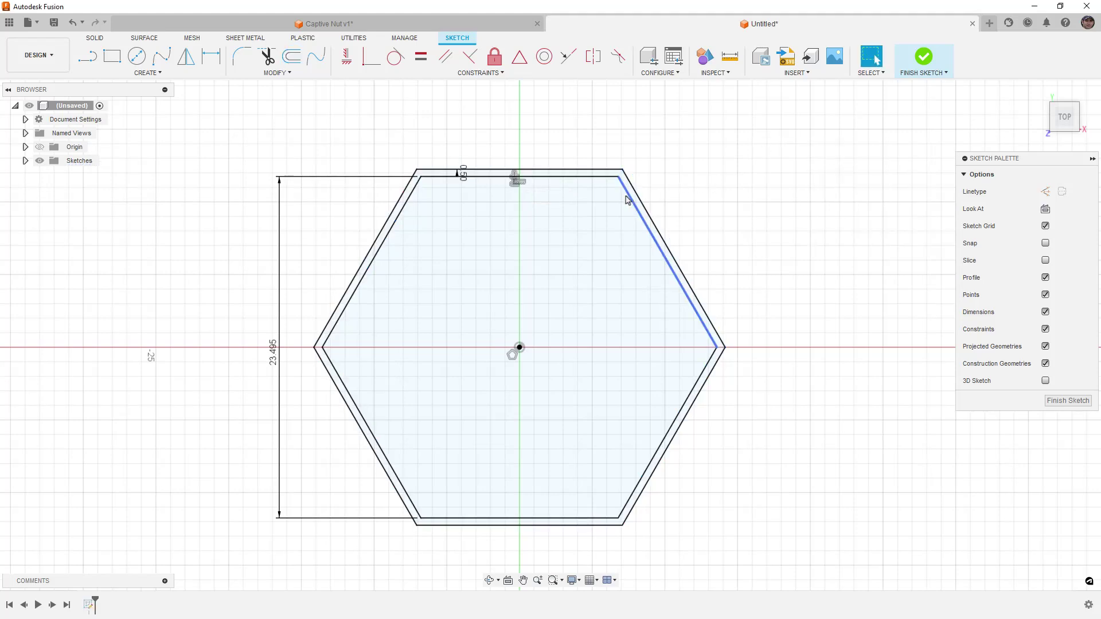
double_click(628, 198)
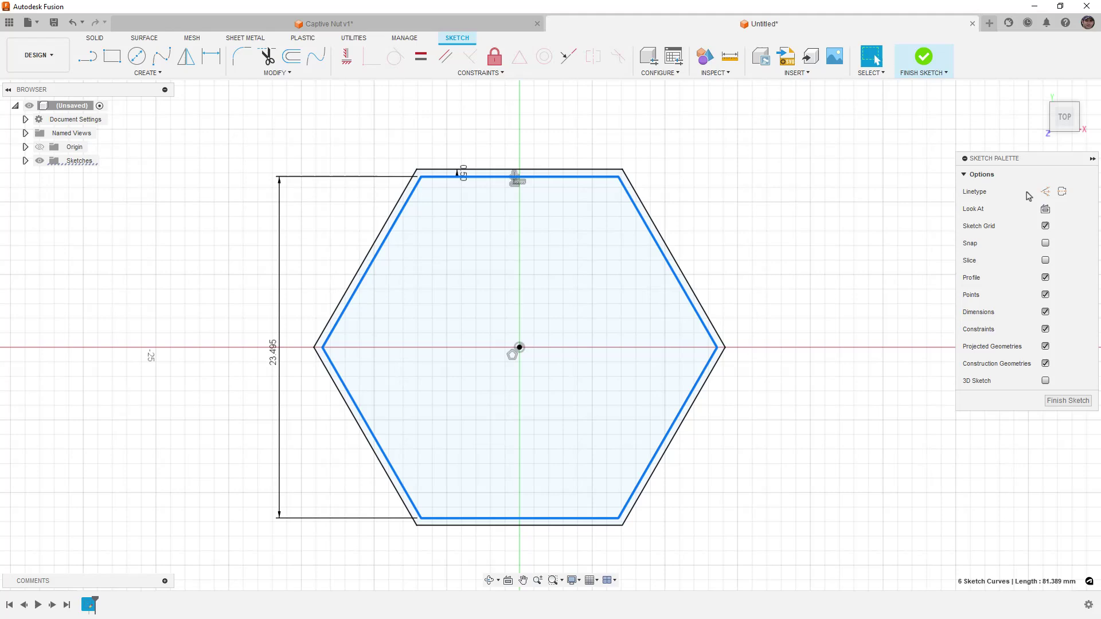
click(1046, 192)
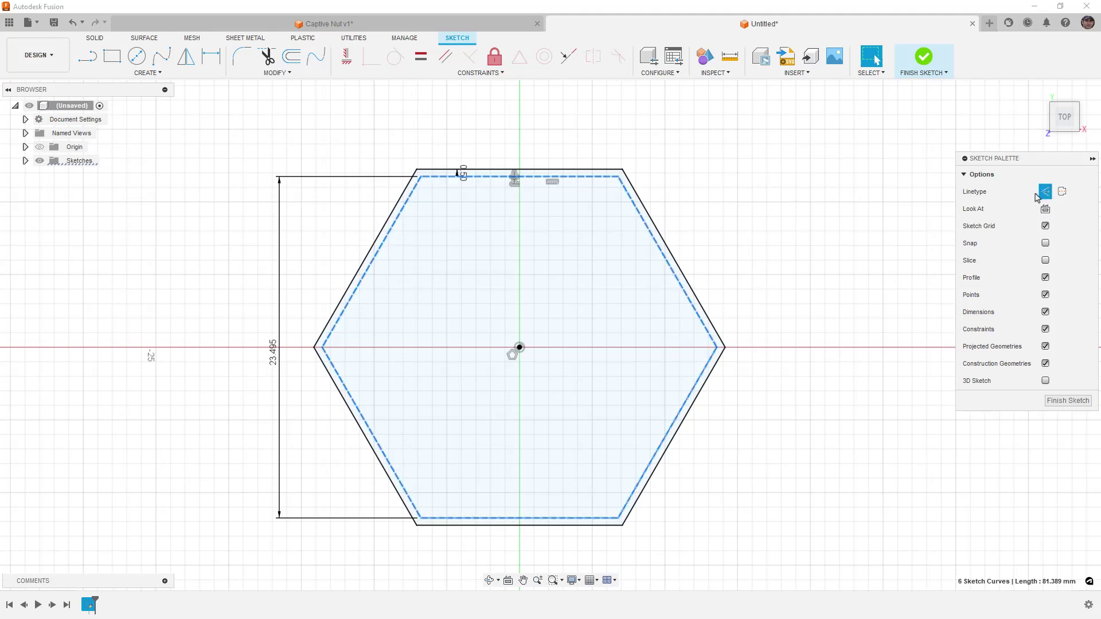
click(242, 151)
Draw 16 mm and 50 mm diameter circles centred on the origin.
click(136, 55)
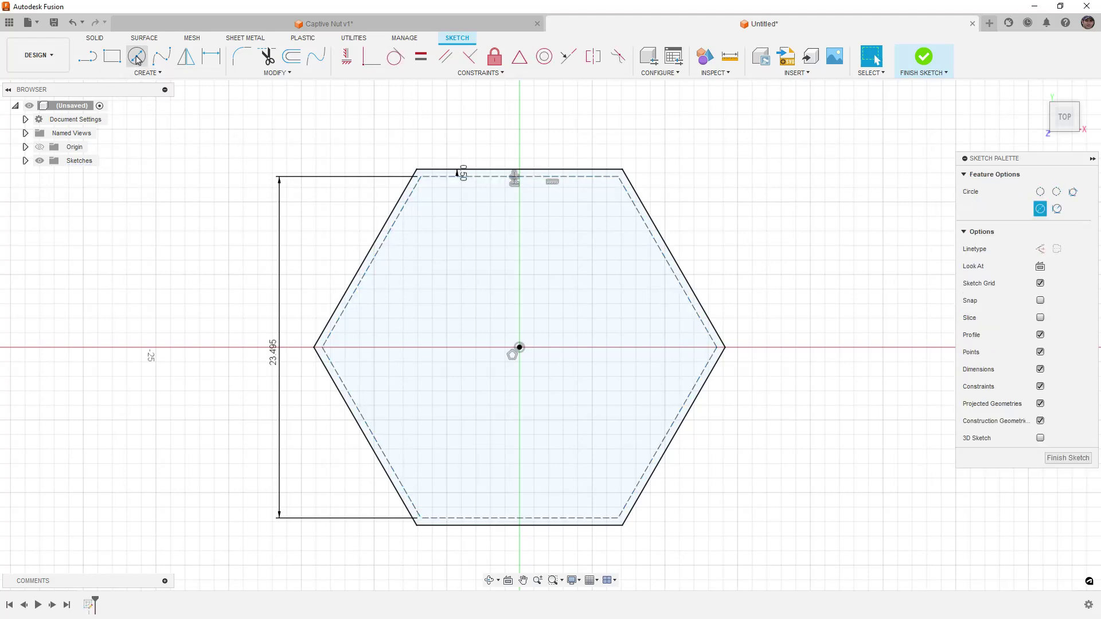
click(519, 347)
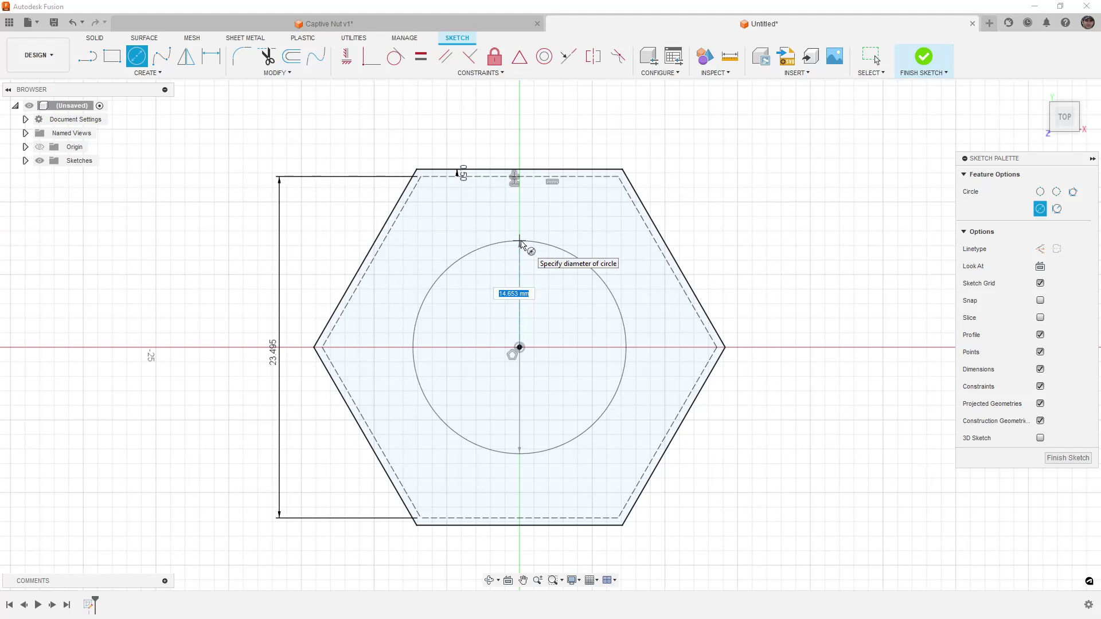
text(16)
key(Return)
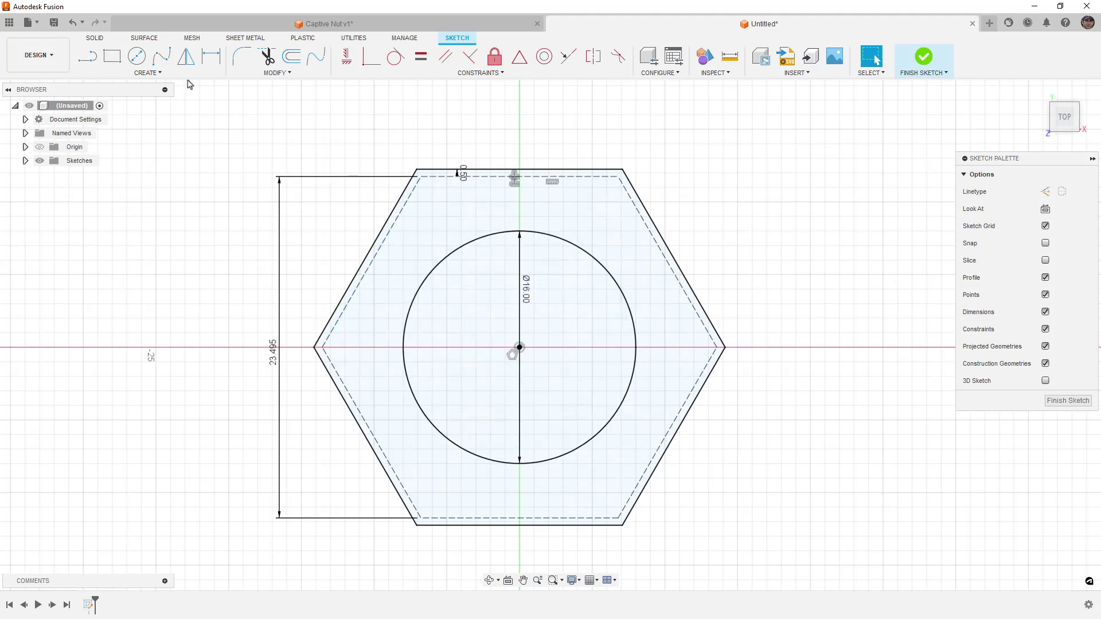
click(137, 55)
click(519, 348)
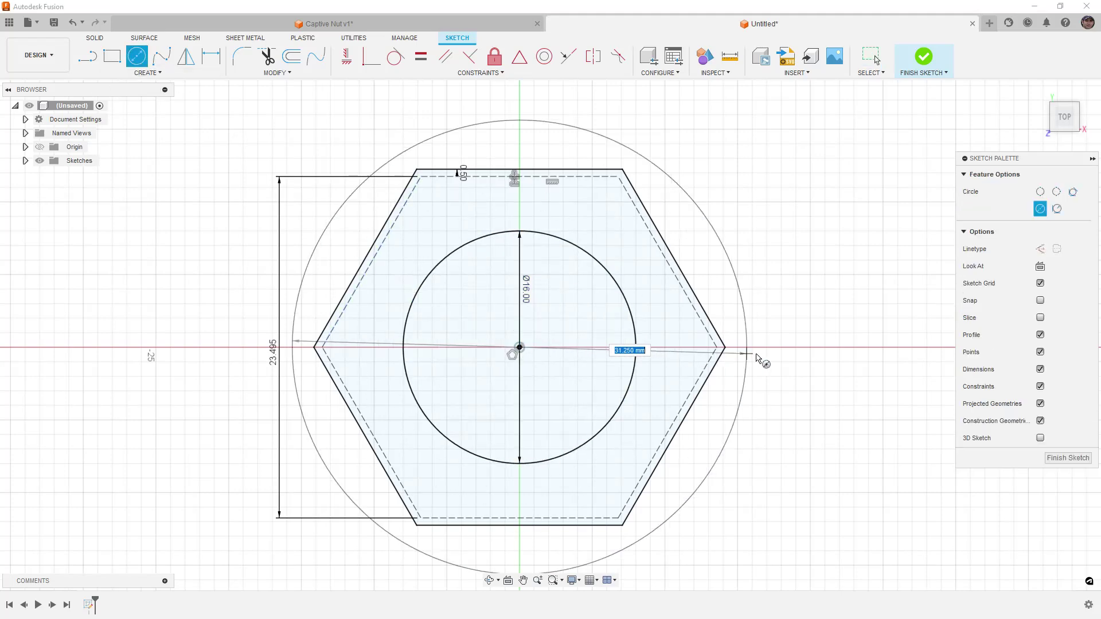
text(50)
key(Return)
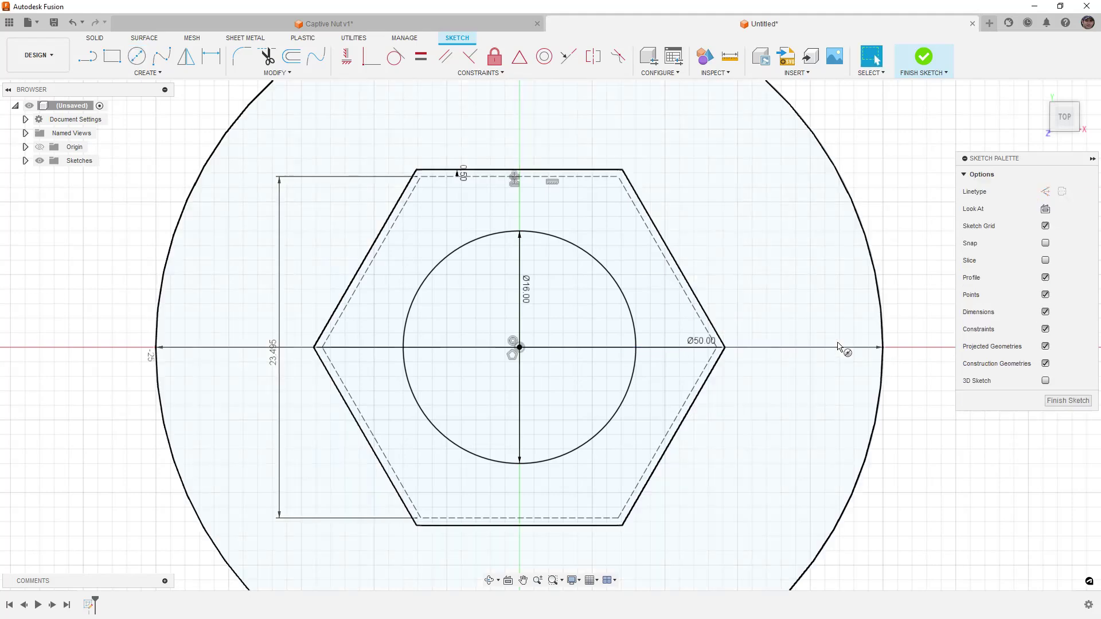
key(Escape)
Reposition the Ø16 and Ø50 dimensions and toggle them to radii R8.00 and R25.00.
scroll(839, 345, down, 1)
scroll(841, 346, down, 2)
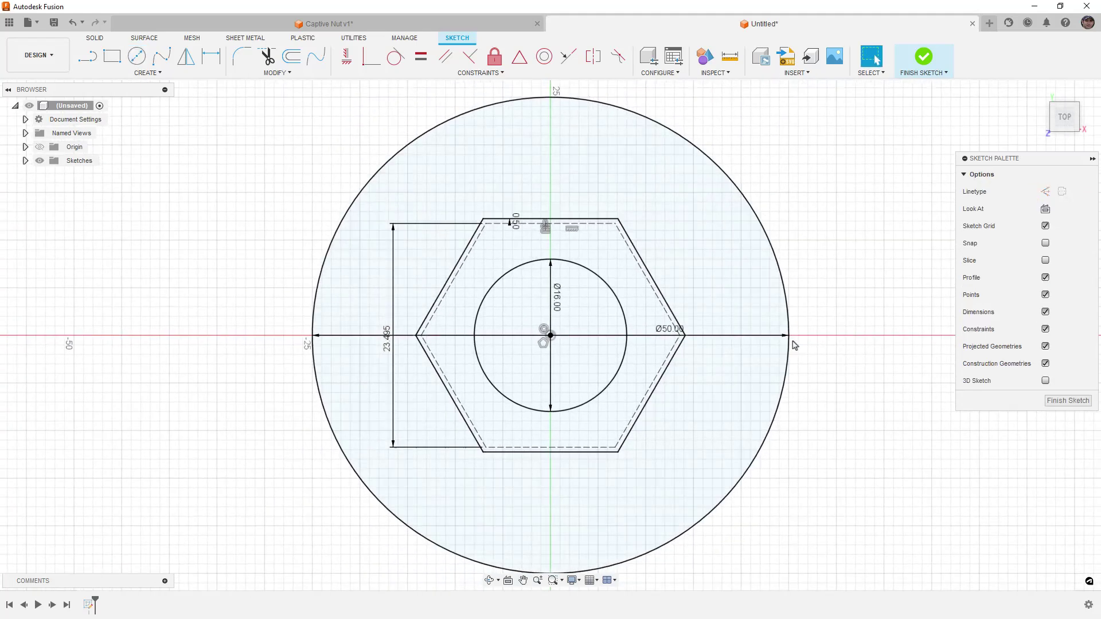
mouse_move(670, 331)
mouse_down()
mouse_move(694, 324)
mouse_move(803, 221)
mouse_up()
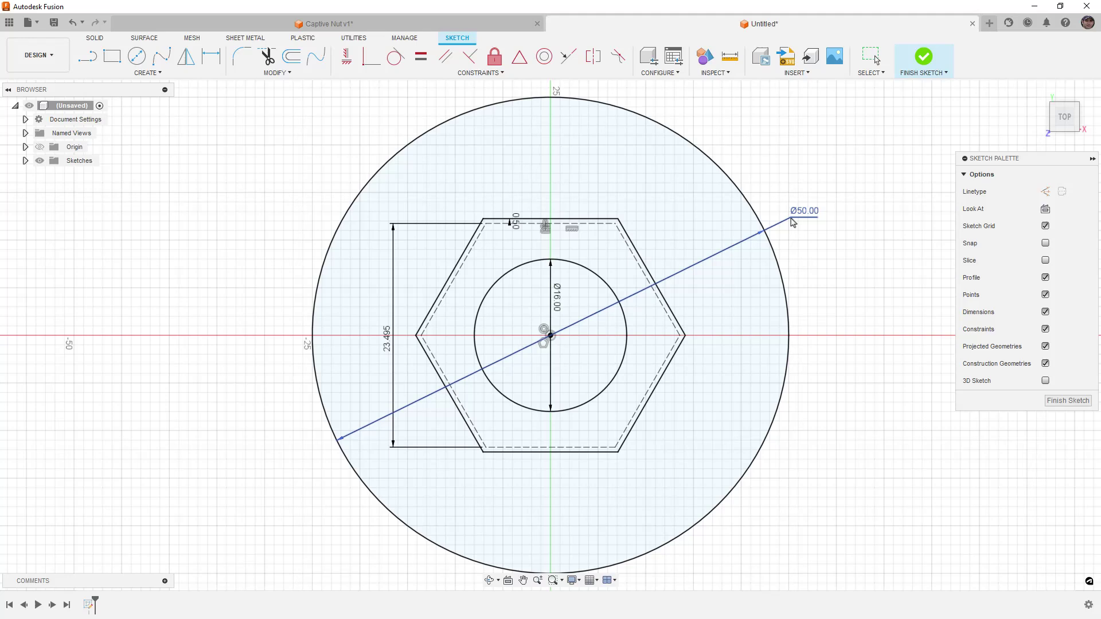
drag(556, 297, 693, 223)
right_click(693, 223)
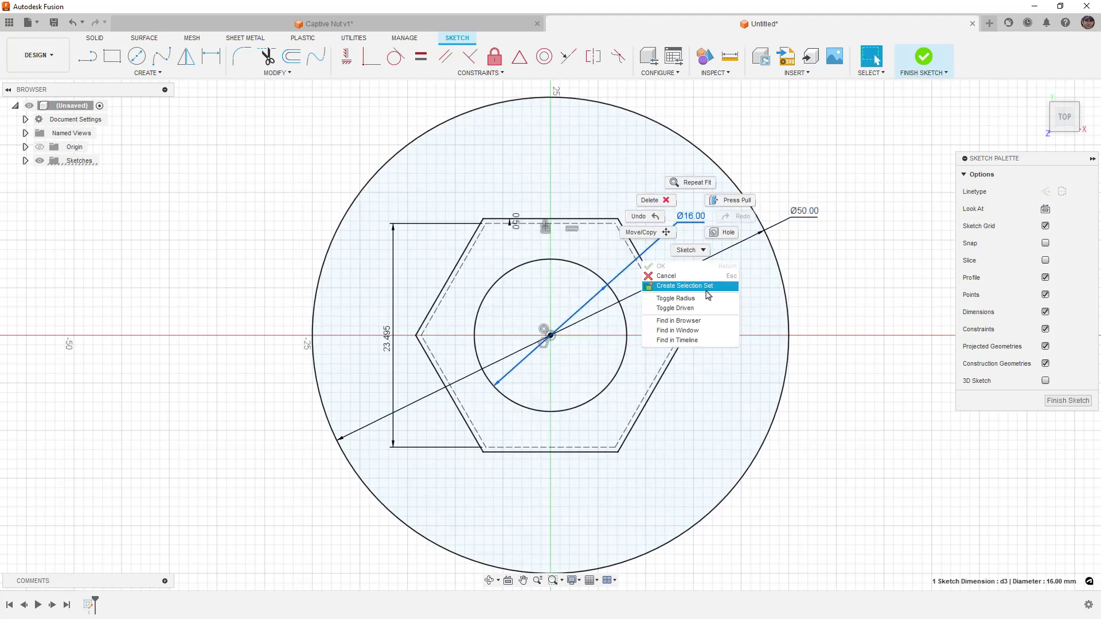
click(676, 298)
right_click(815, 215)
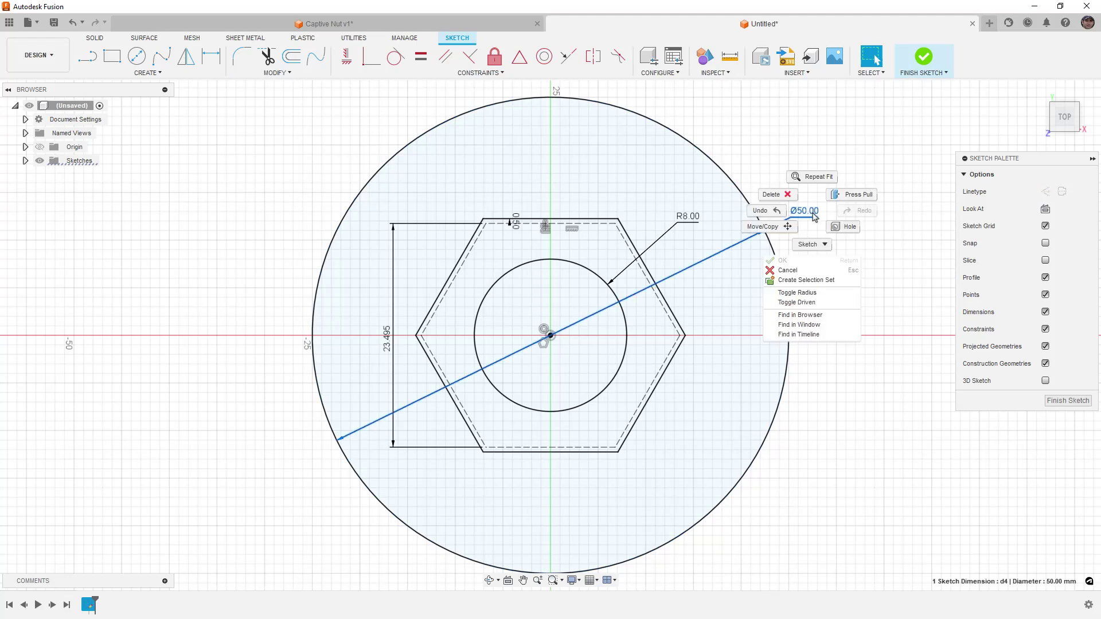
click(818, 292)
drag(803, 211, 788, 181)
drag(699, 218, 722, 199)
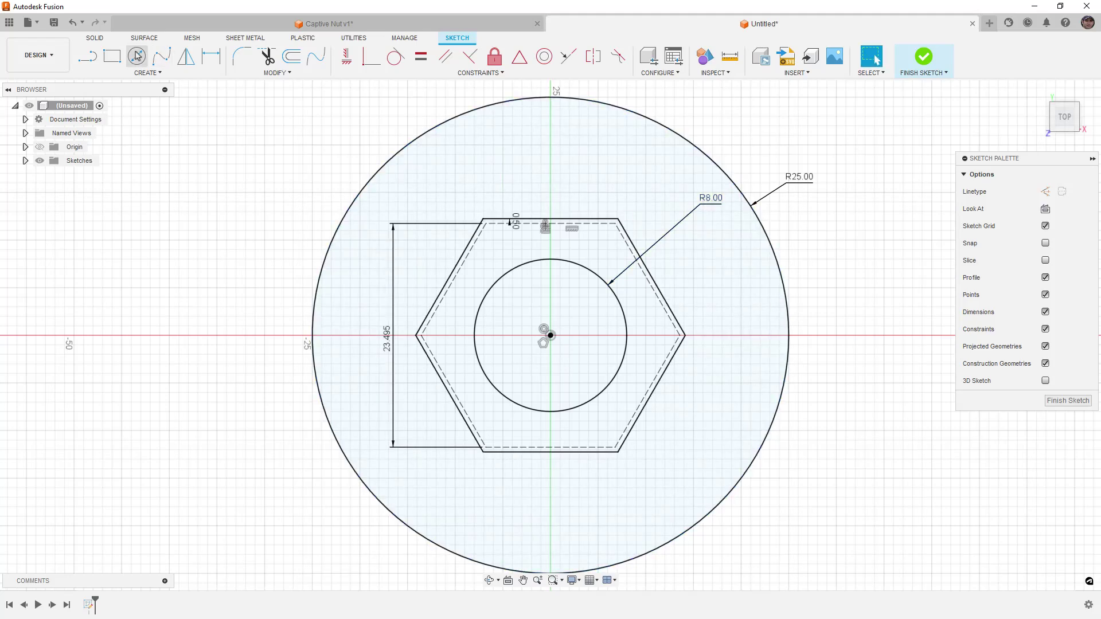
Draw a center-point rectangle on the outer circle's right edge, aligned horizontally with the origin.
click(112, 56)
click(1078, 191)
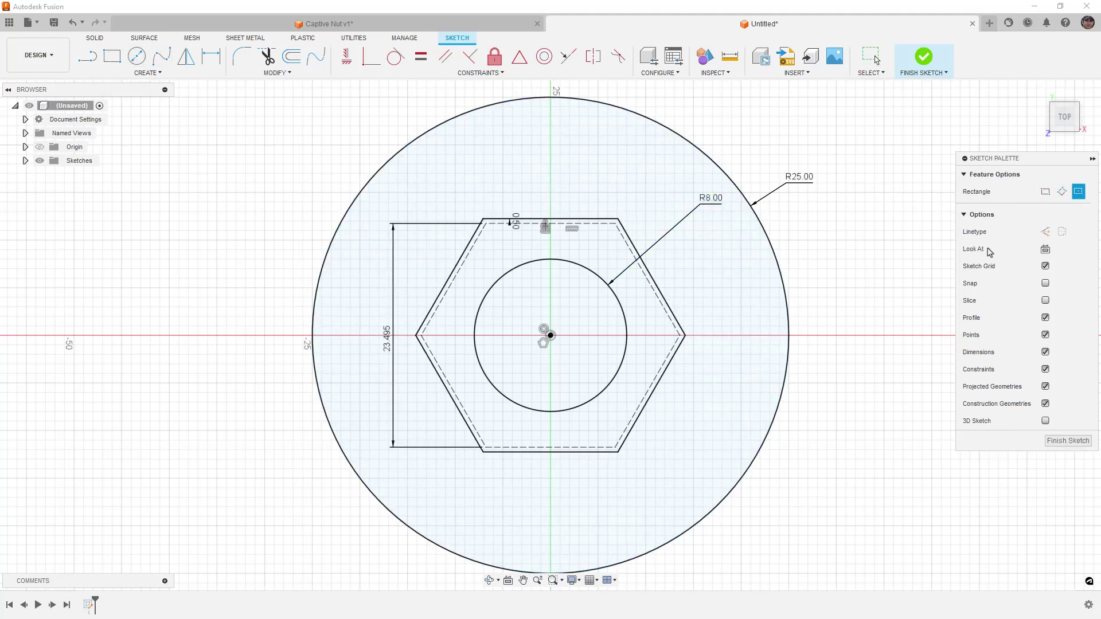
click(789, 335)
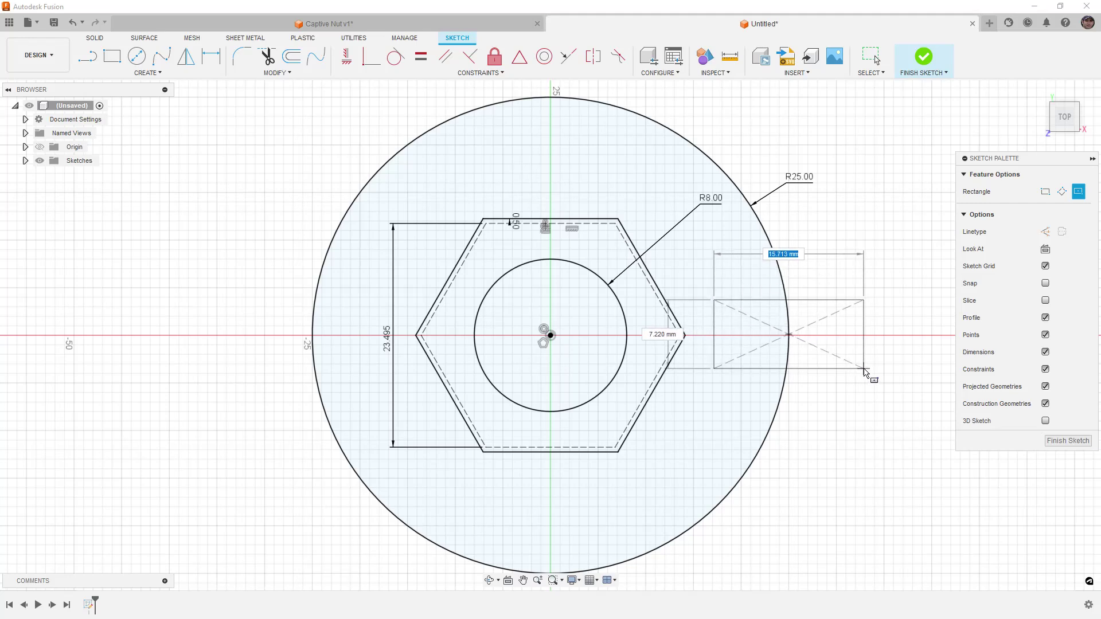
click(864, 369)
click(344, 60)
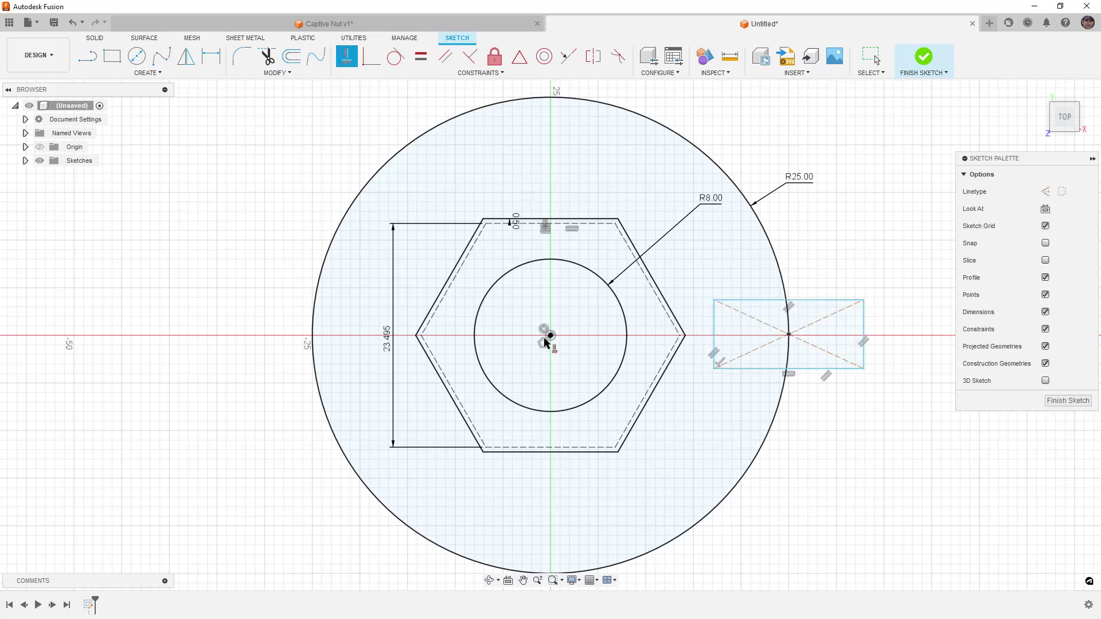
click(789, 336)
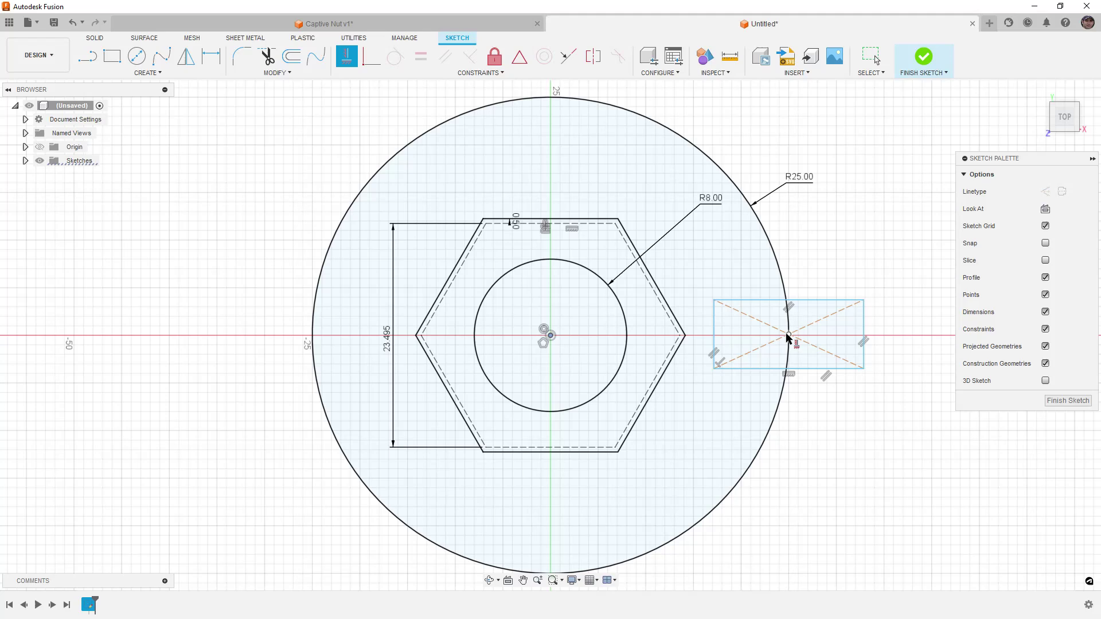
click(550, 335)
Dimension the rectangle 8 mm high and 20 mm wide, then finish the sketch.
click(211, 61)
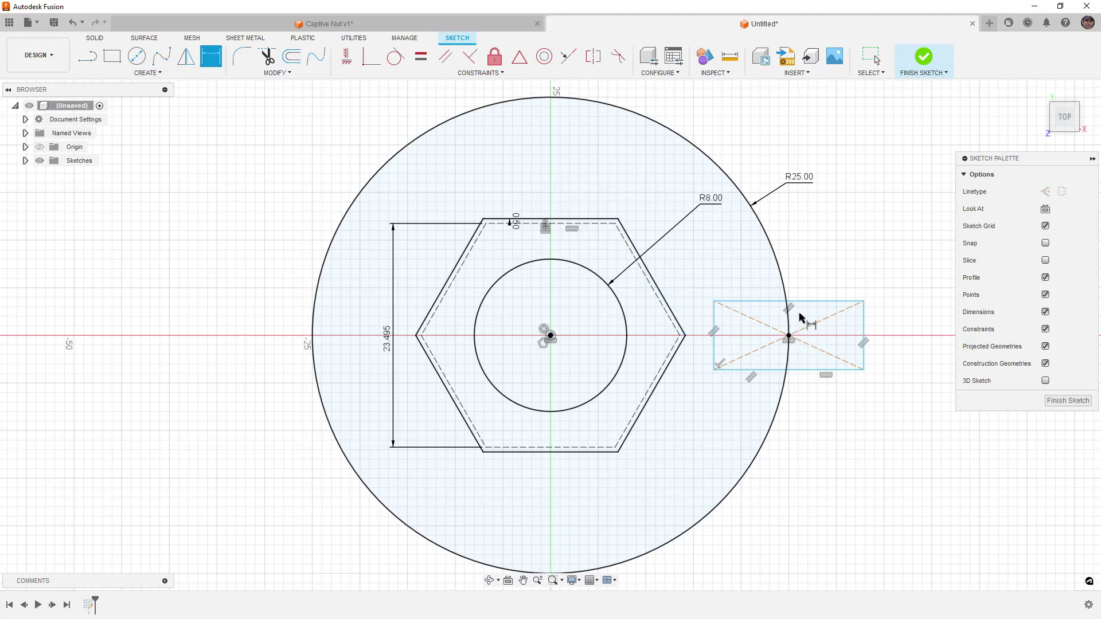
click(866, 339)
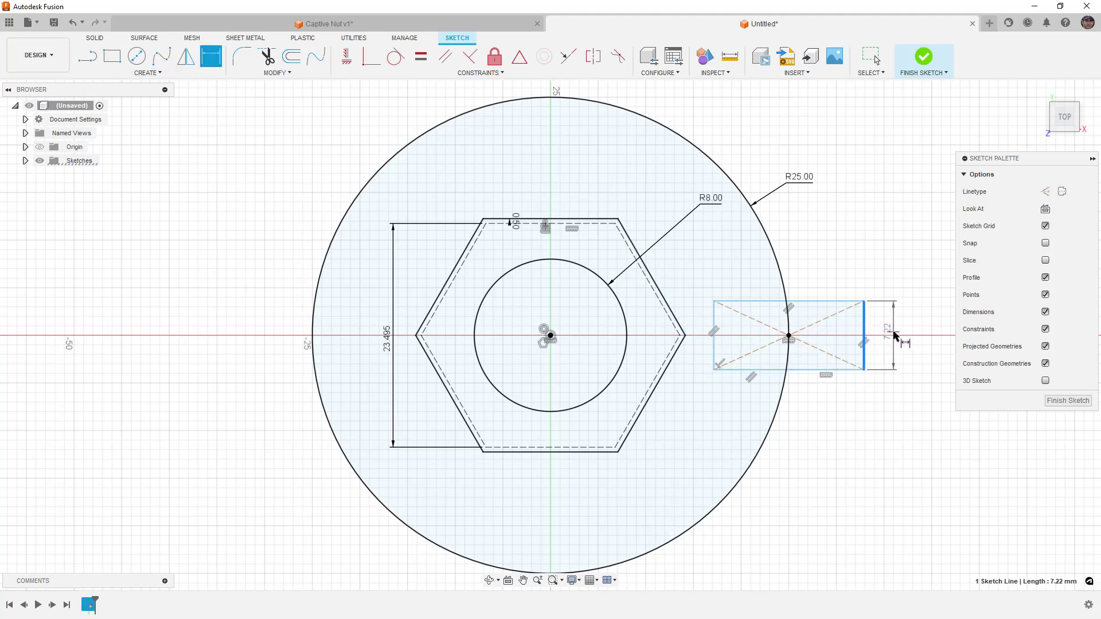
click(896, 332)
text(8)
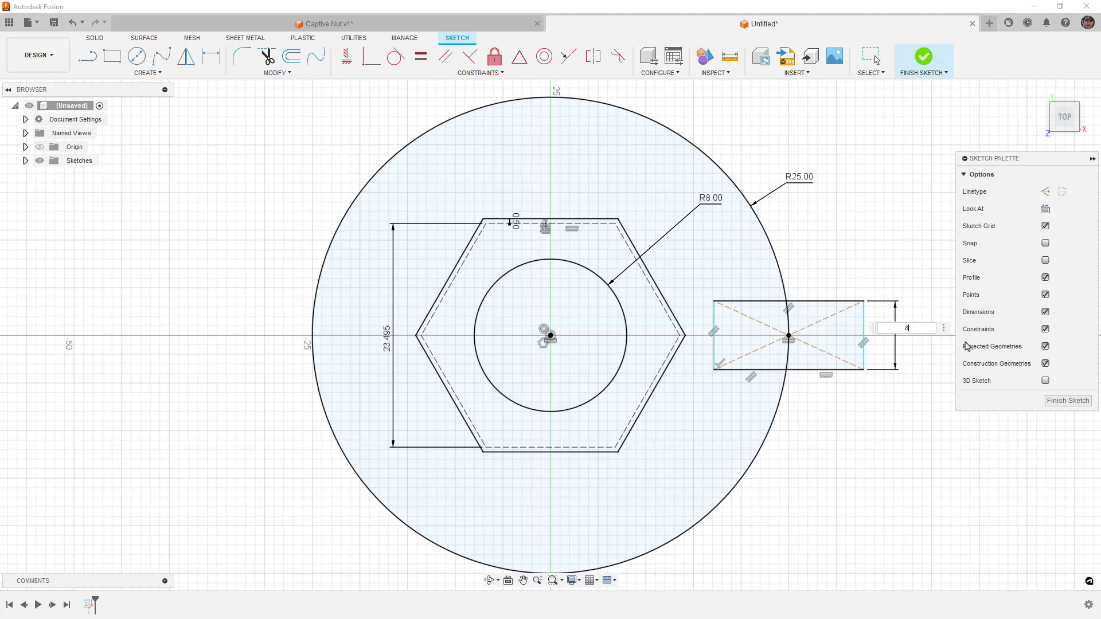
key(Return)
click(859, 373)
click(838, 407)
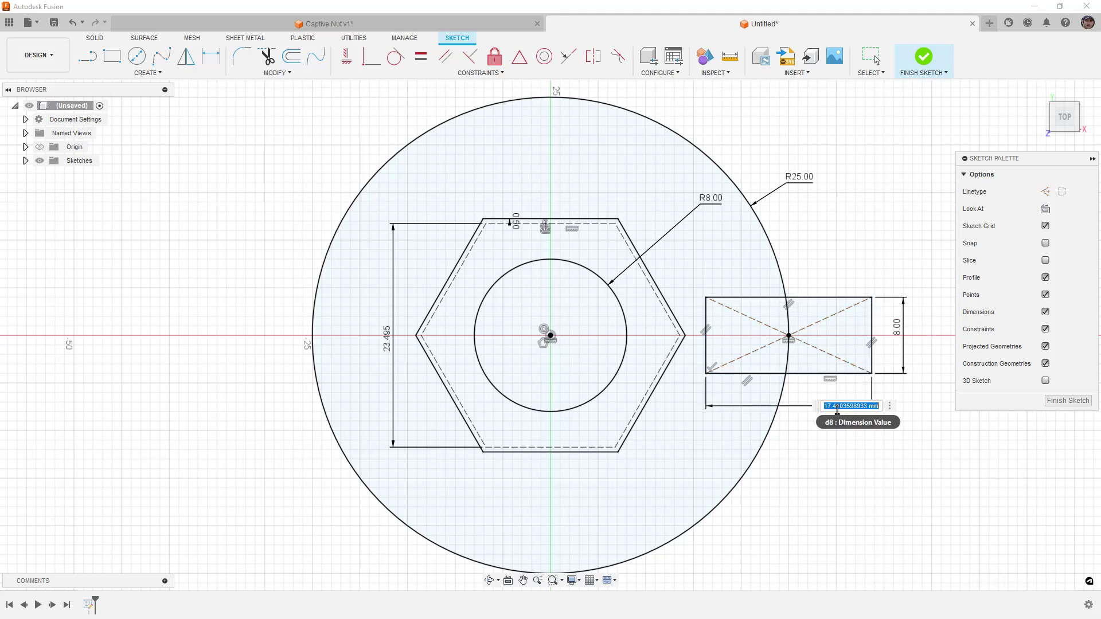
text(20)
key(Return)
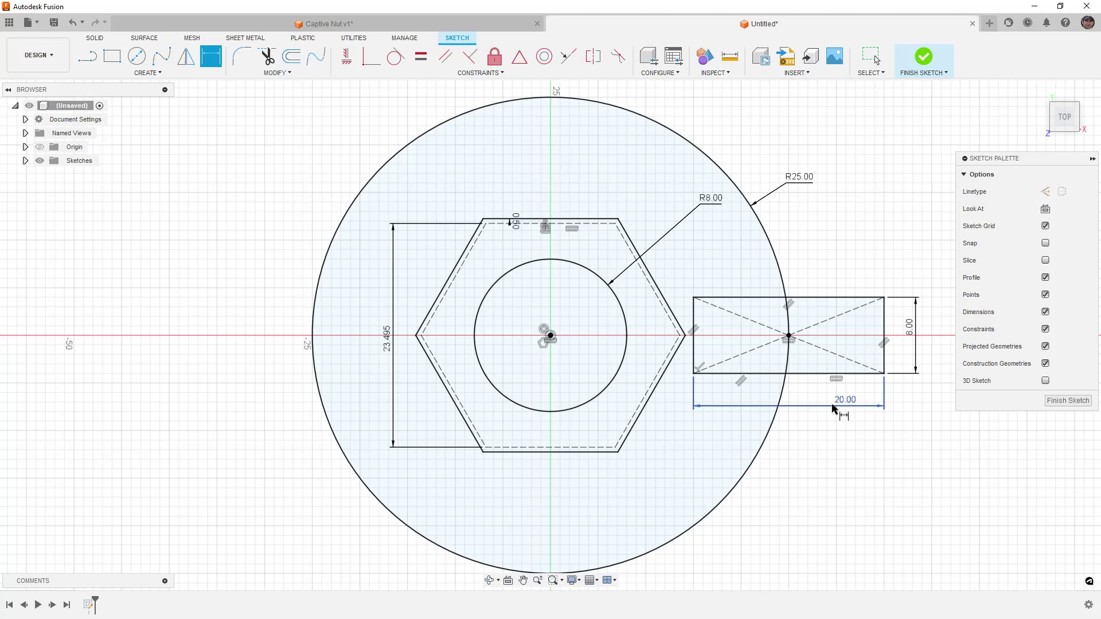
click(924, 64)
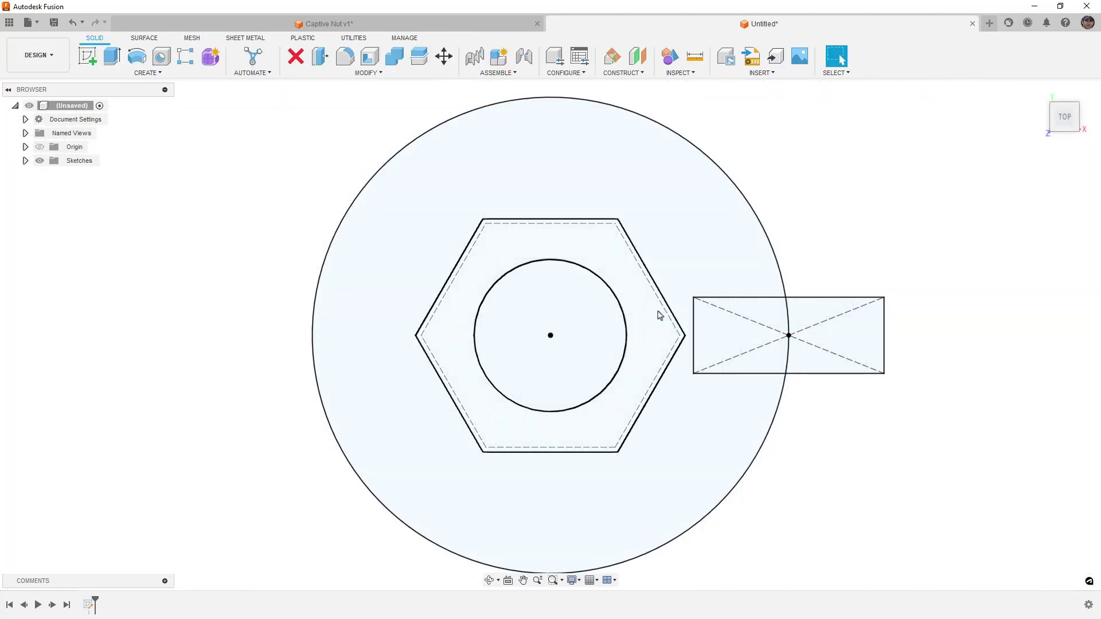
Zoom out and orbit to an oblique front view of the finished sketch.
scroll(657, 313, down, 3)
shift+middle_drag(656, 382, 622, 393)
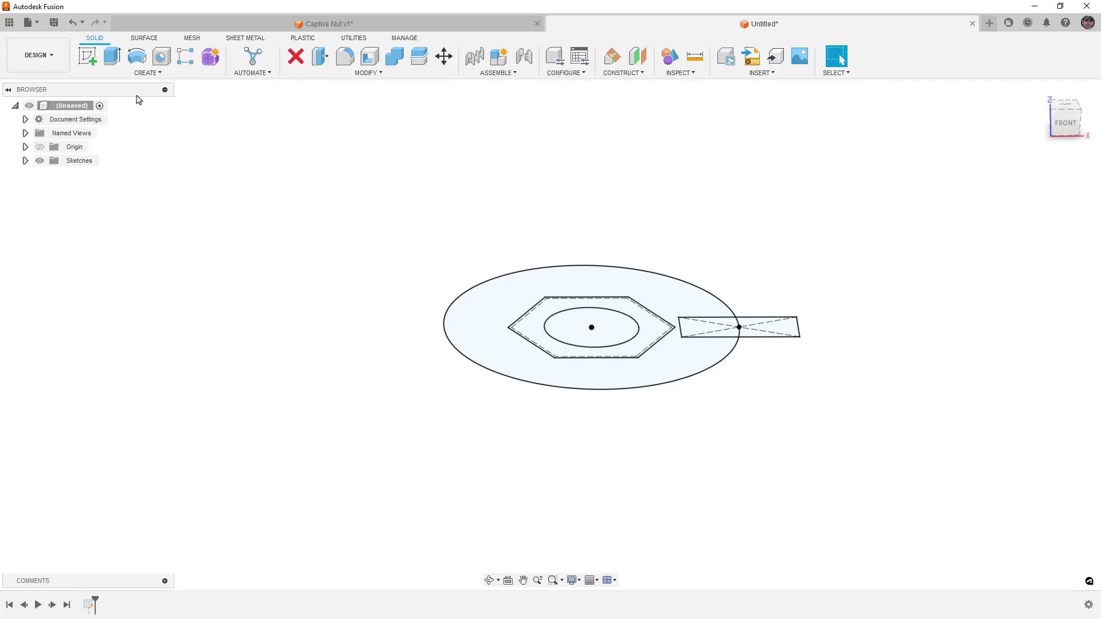
Extrude the disc, rectangle and hexagon-ring profiles by .28 + (.2 * 8) mm as a solid washer.
click(110, 61)
click(696, 359)
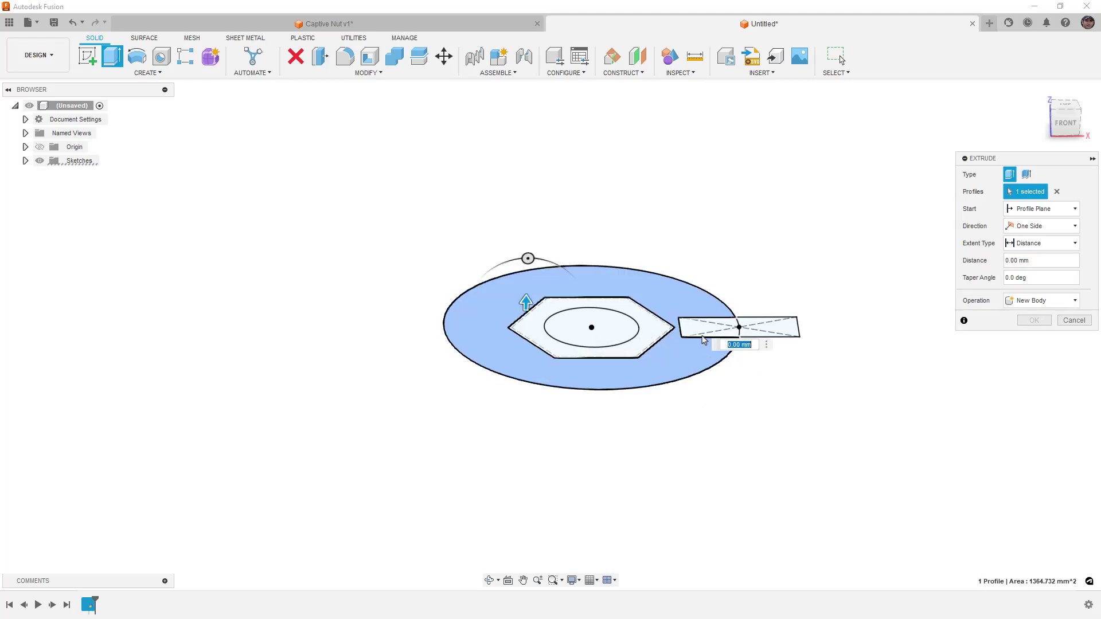
click(688, 330)
click(641, 319)
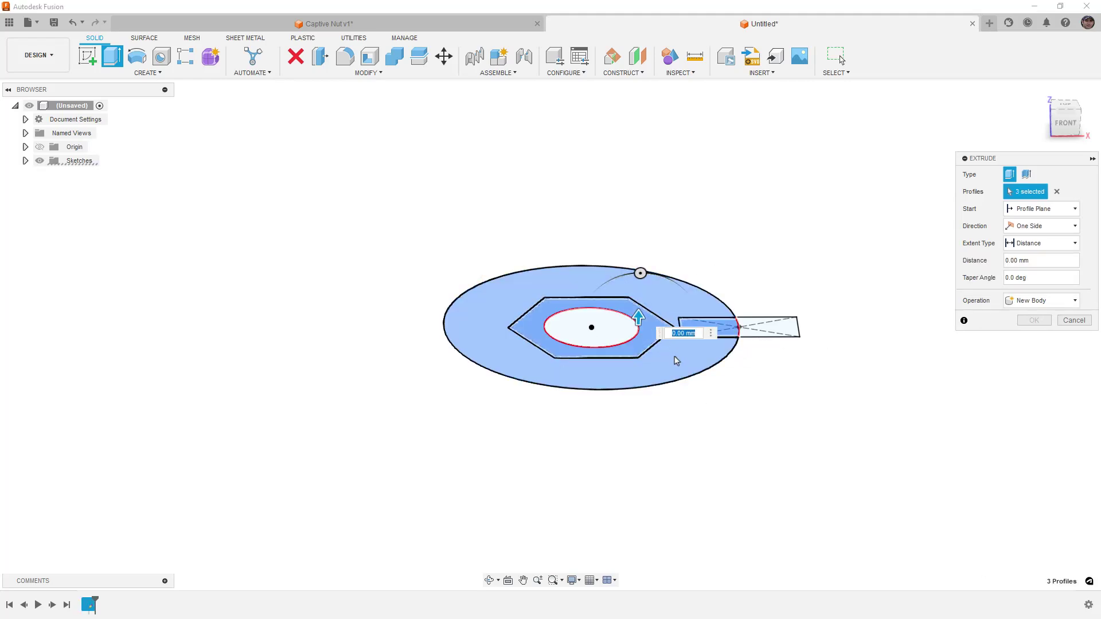
drag(641, 318, 639, 307)
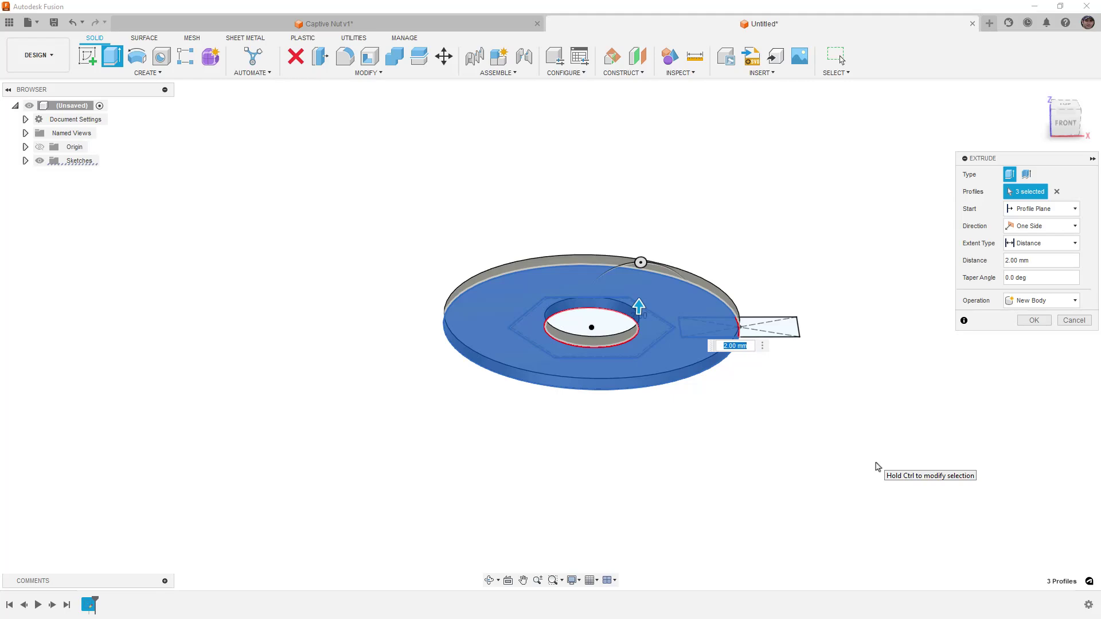
key(BackSpace)
key(Return)
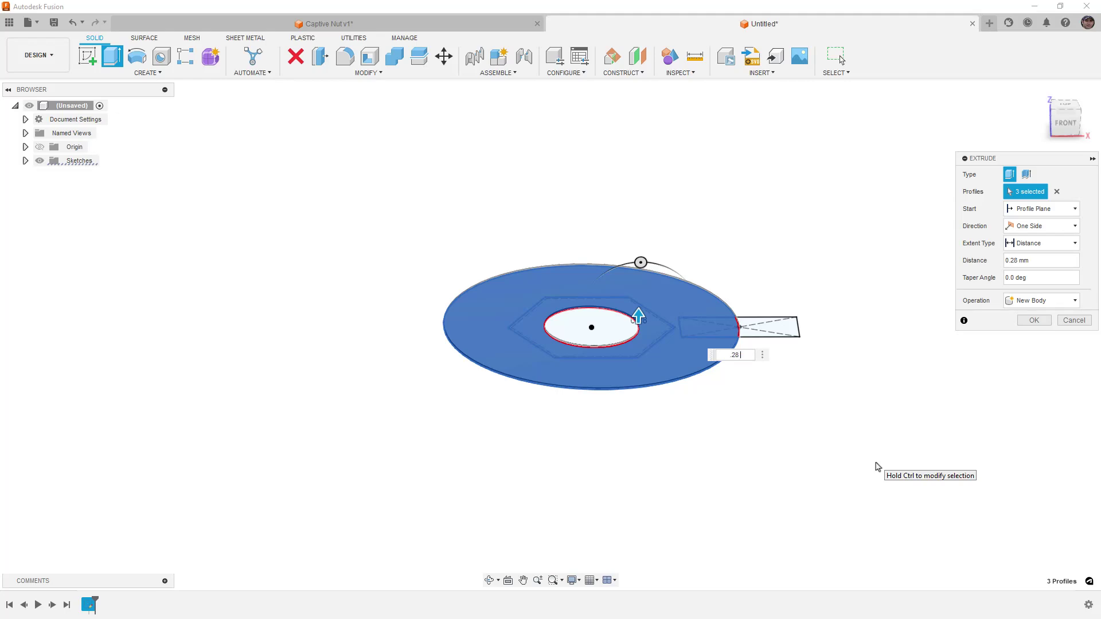
text(+ (.2 * 8))
key(Return)
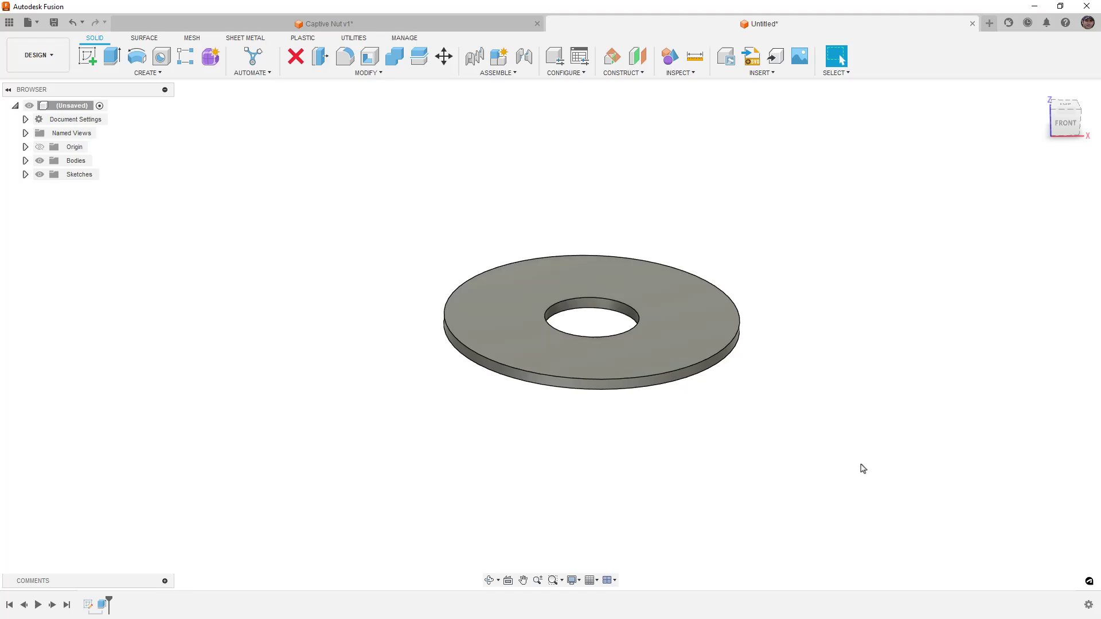
Measure between the washer's top and bottom faces, confirming 1.88 mm thickness.
key(i)
click(643, 327)
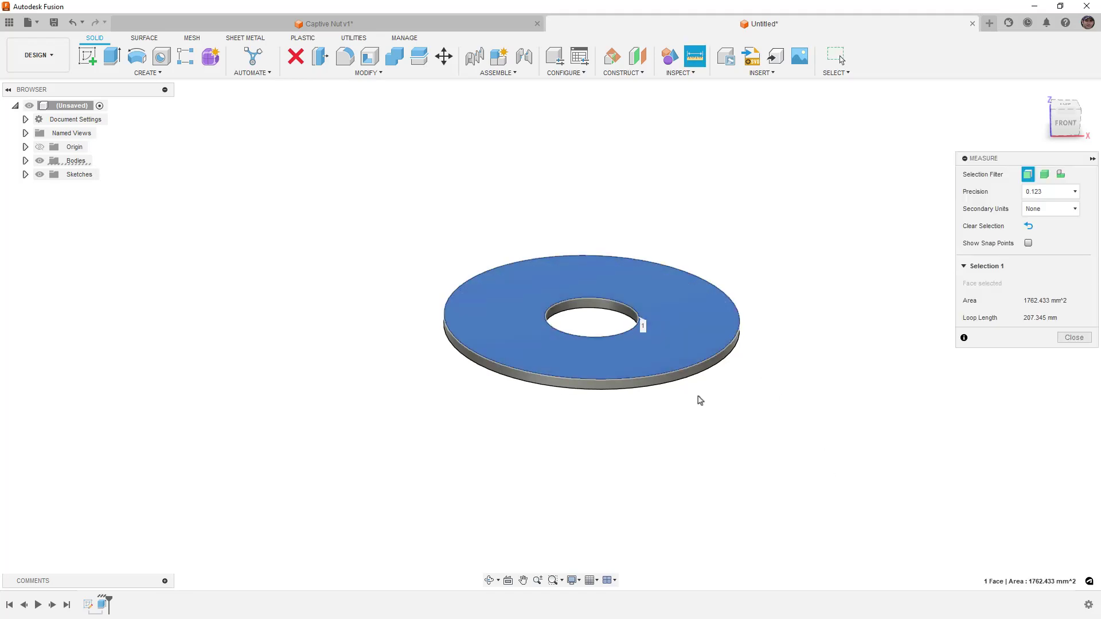
shift+middle_drag(700, 400, 685, 289)
click(704, 315)
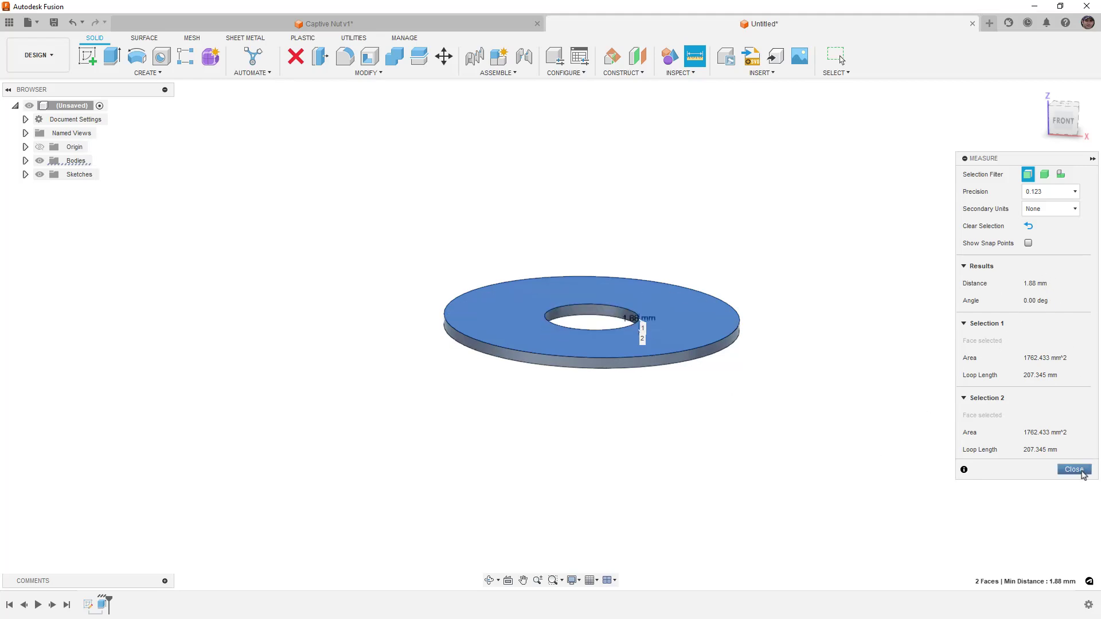
click(1074, 470)
shift+middle_drag(745, 406, 743, 410)
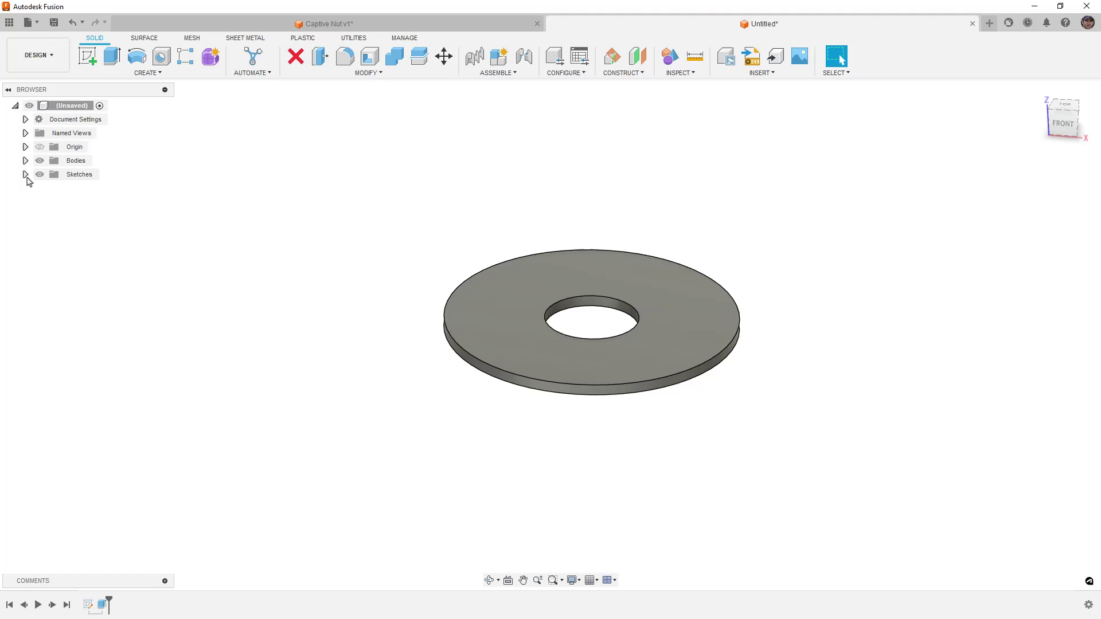
Show Sketch1 and start extruding the hexagon and surrounding face profiles.
click(26, 174)
click(50, 188)
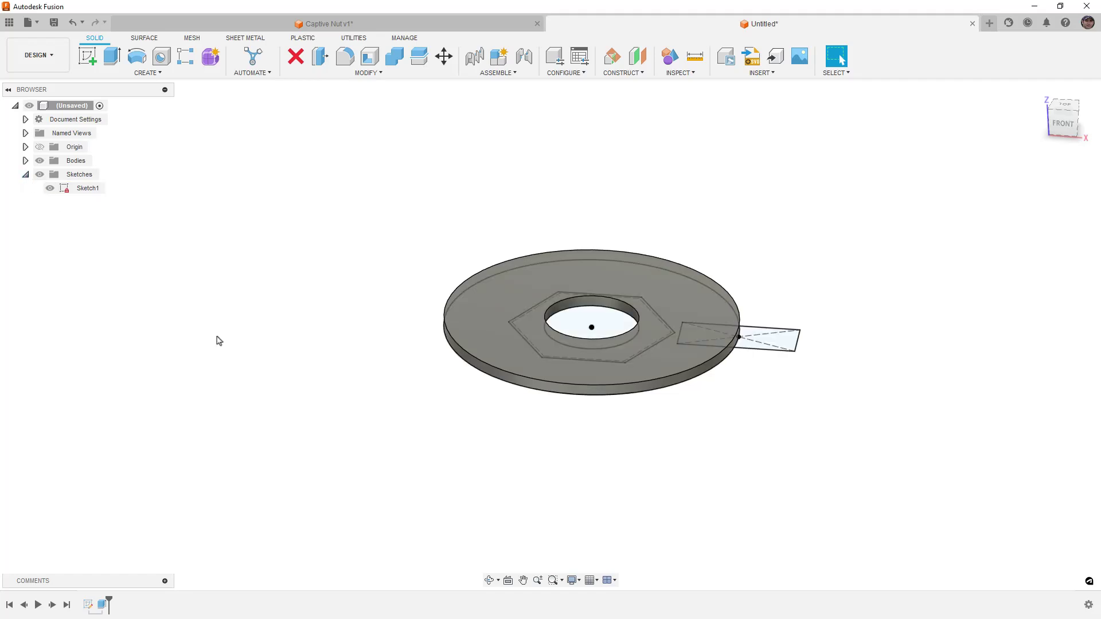
key(e)
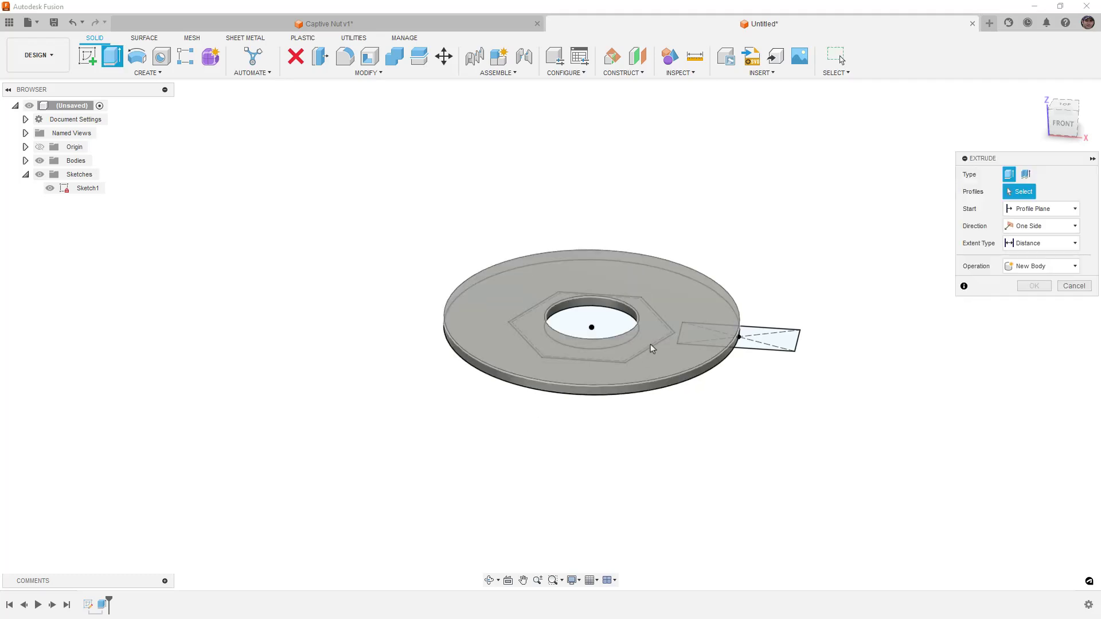
click(648, 341)
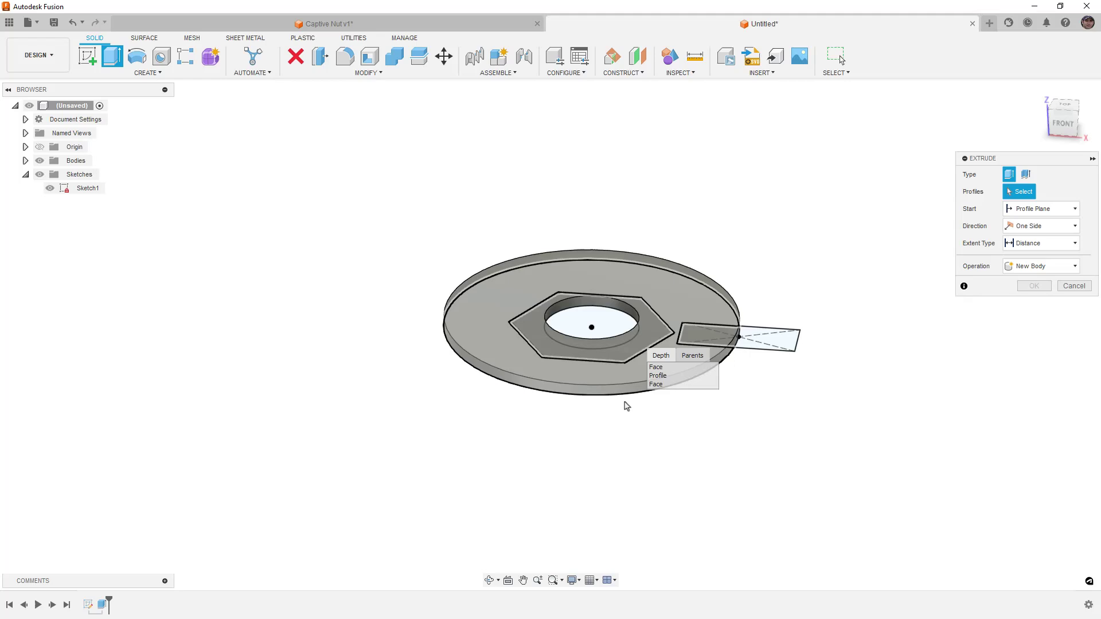
shift+middle_drag(649, 472, 691, 334)
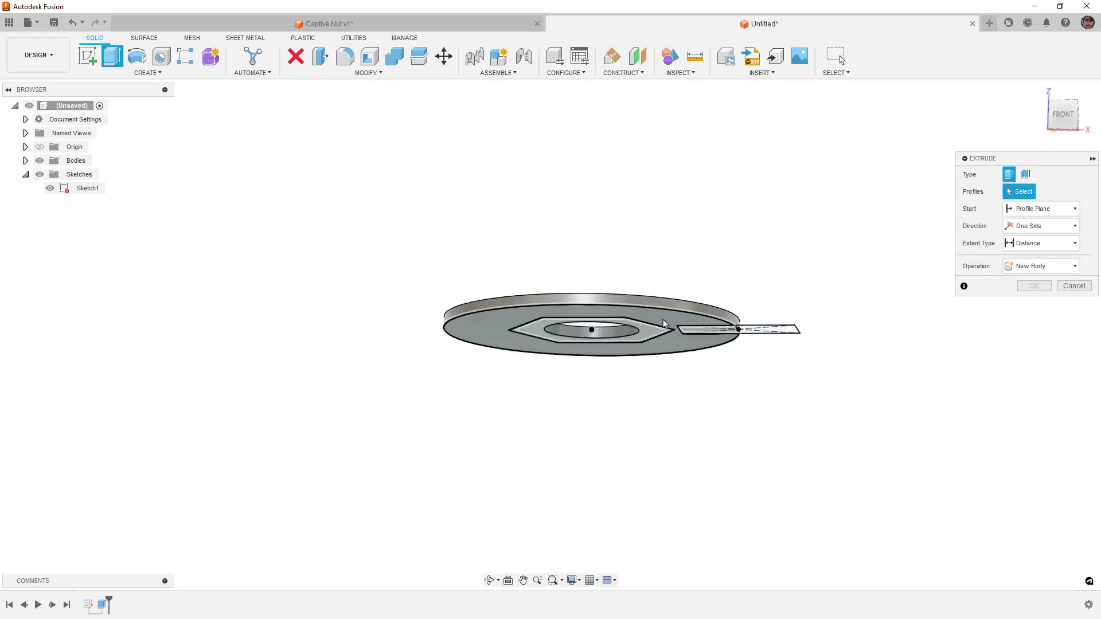
click(691, 333)
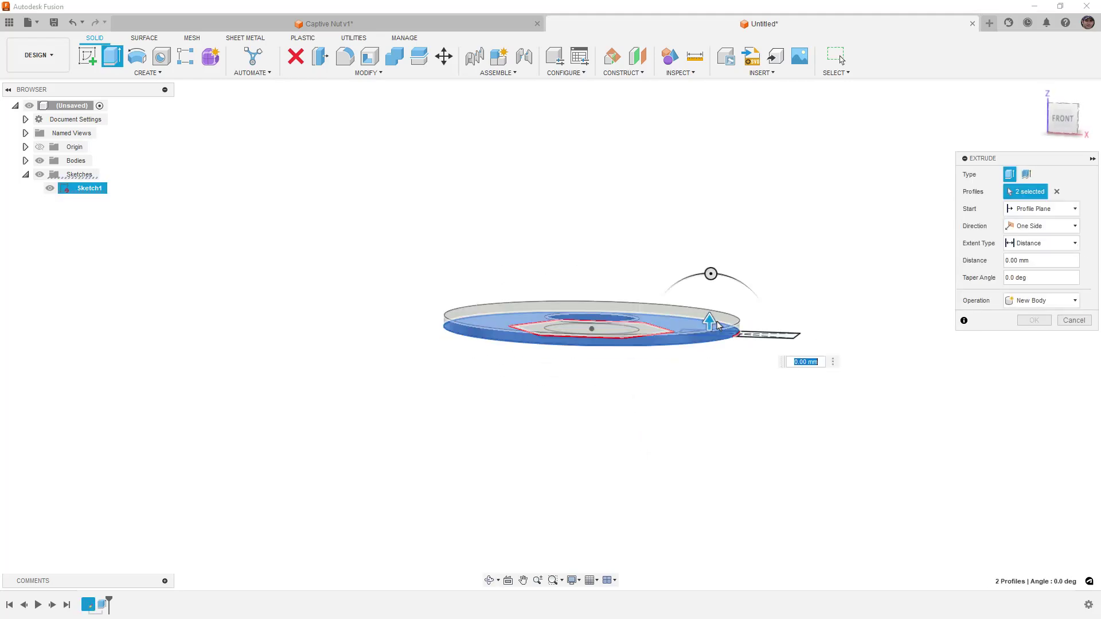
drag(709, 321, 710, 276)
shift+middle_drag(710, 276, 694, 383)
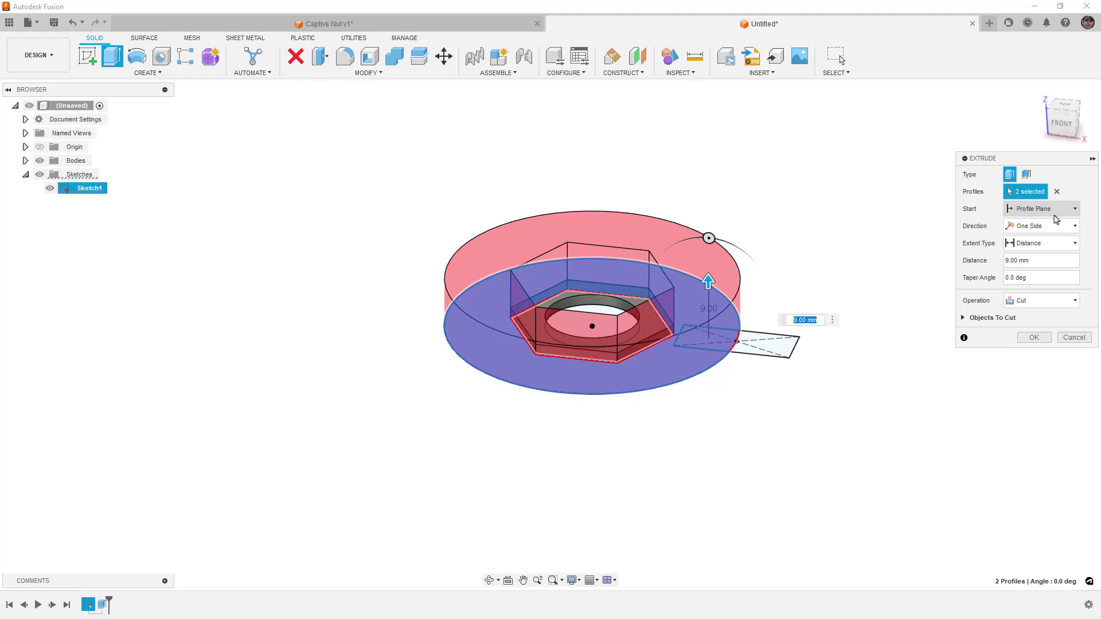
Start the extrusion from the disc object, make it 11.00 mm tall, and set operation to Join.
click(1057, 215)
click(1037, 247)
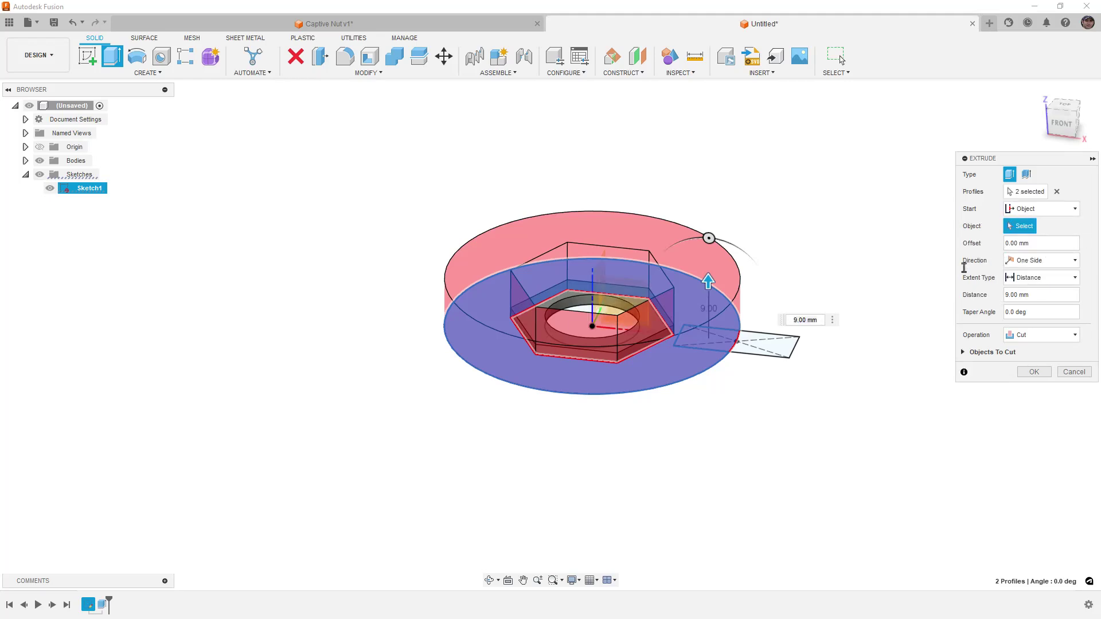
click(692, 318)
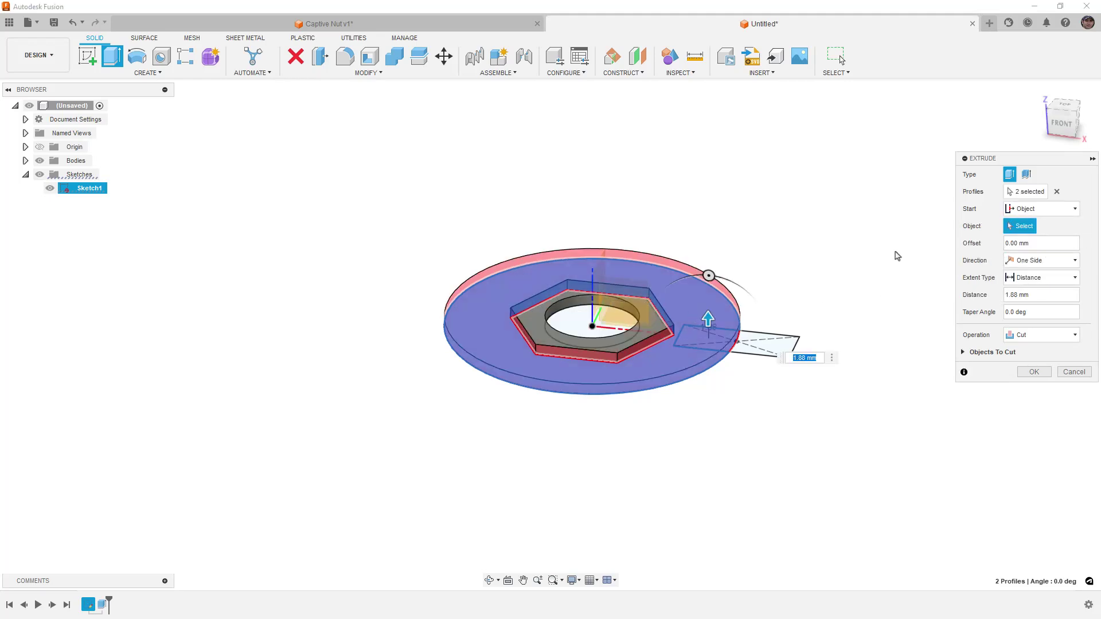
drag(709, 320, 700, 275)
click(1041, 335)
click(1035, 347)
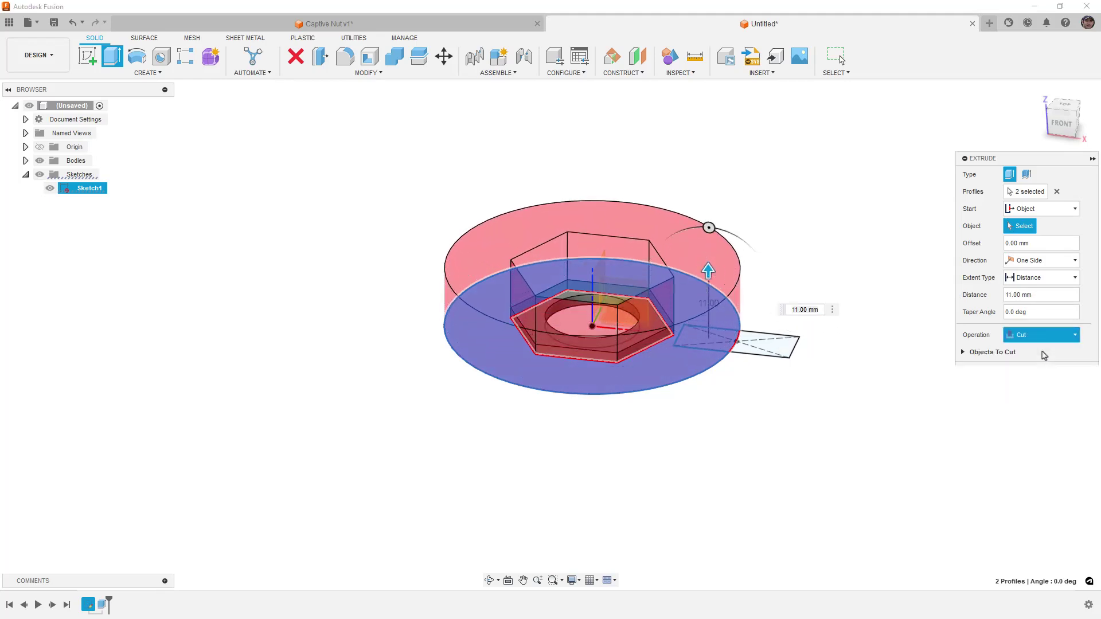
shift+middle_drag(759, 423, 884, 384)
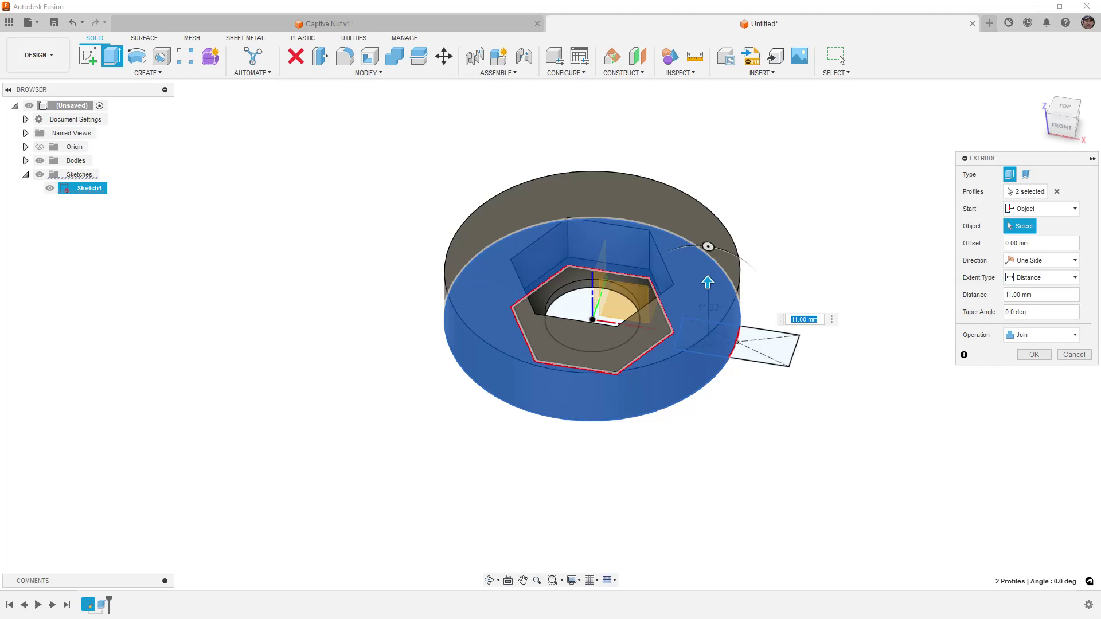
Work out 13.716 + 0.5 and 14.2 ÷ 0.2 in Windows Calculator.
key(alt+Tab)
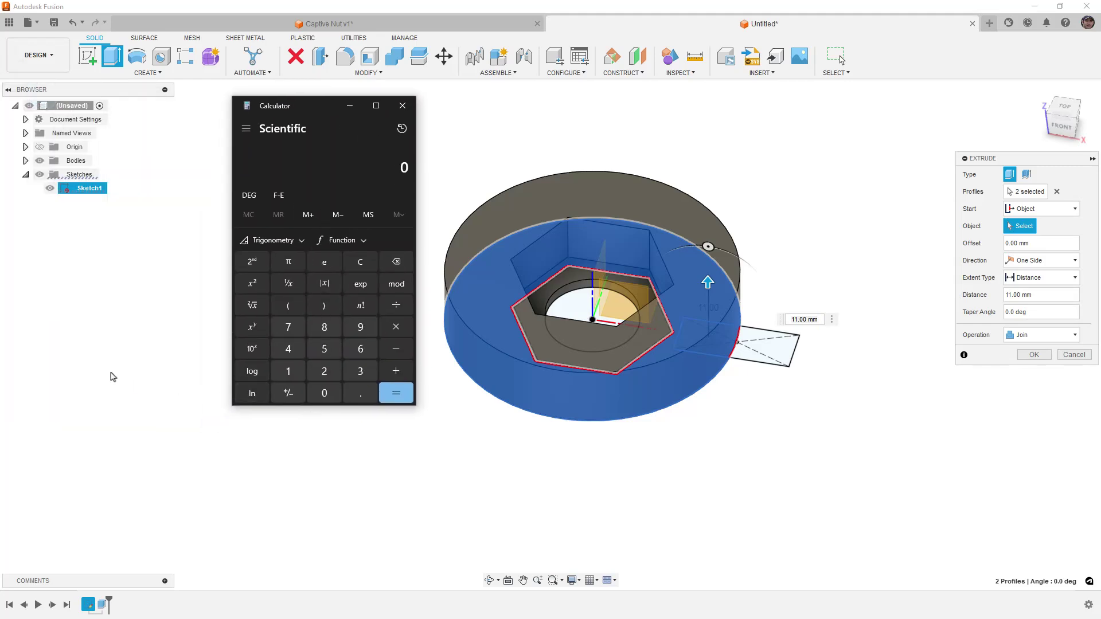
text(13.716 + 0.5)
key(Return)
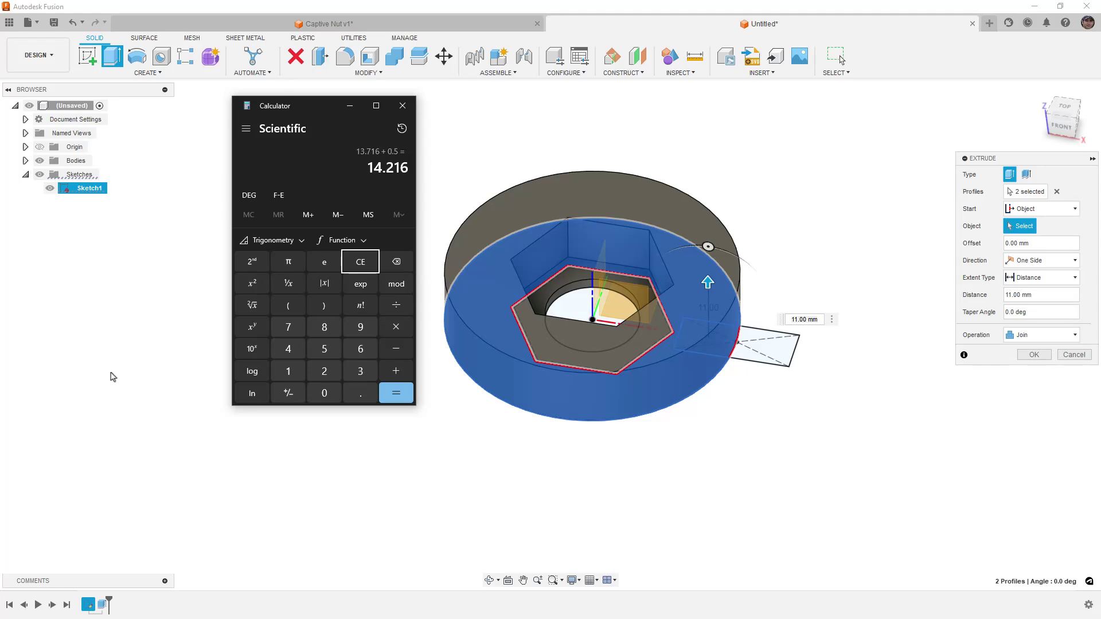
text(14.2 ÷ 0.2)
key(Return)
Replace the 11.00 mm extrusion distance with the calculated height of about 14.2 mm and commit it.
click(810, 319)
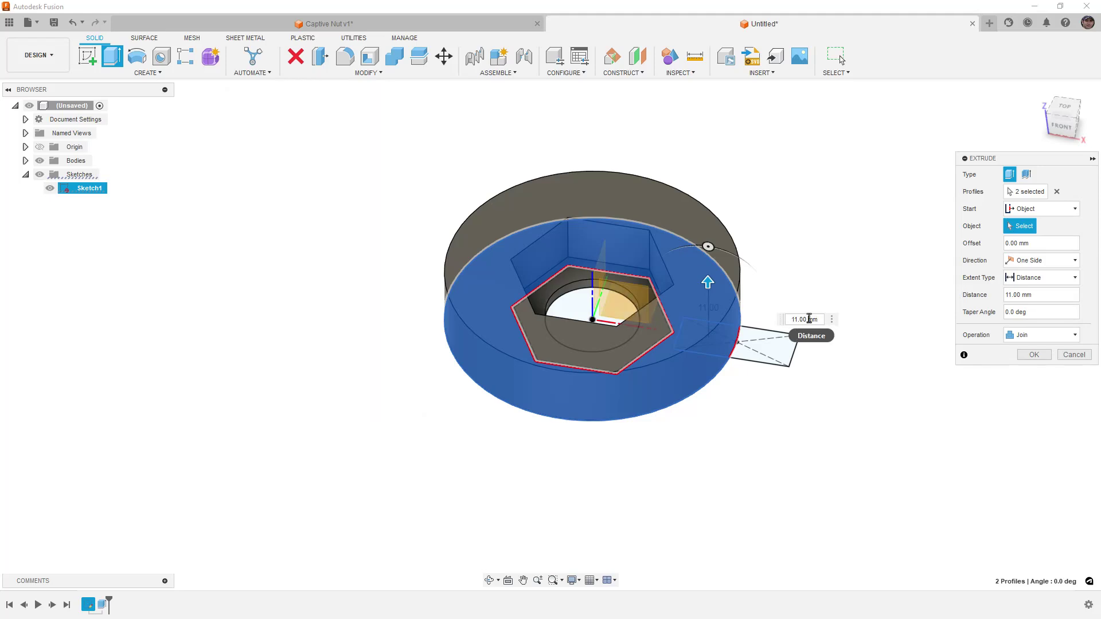
drag(818, 319, 774, 322)
key(ctrl+v)
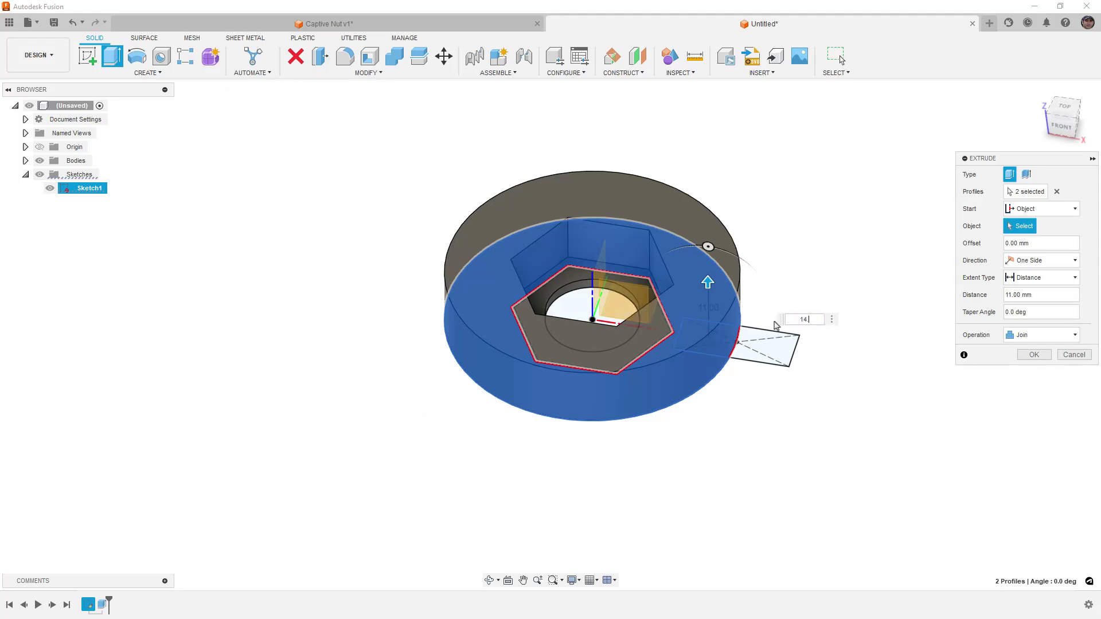
key(Return)
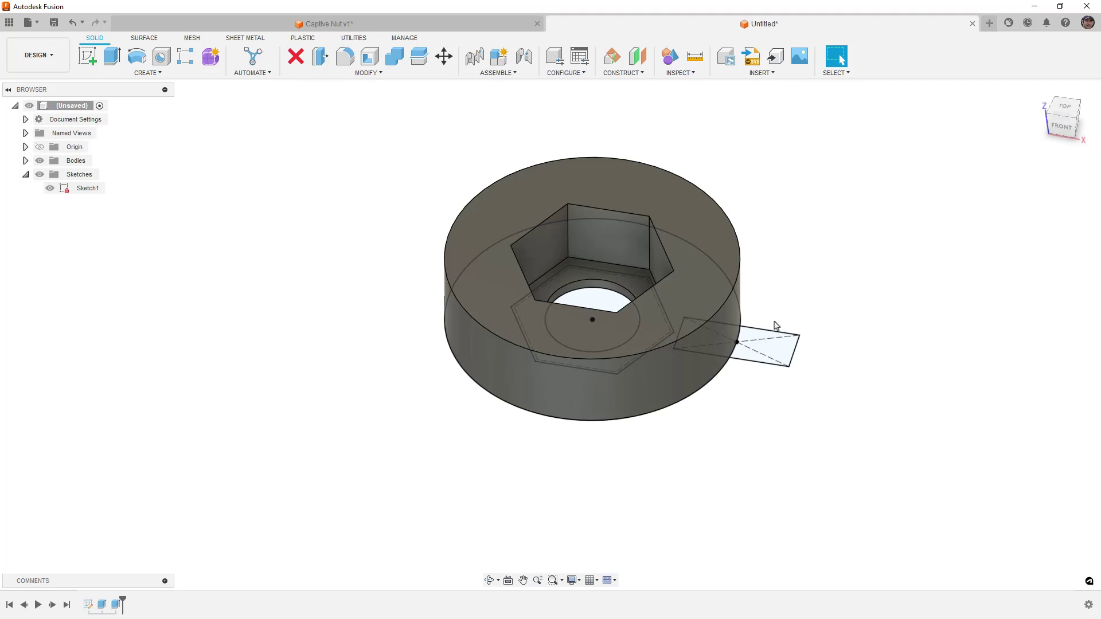
Start a new extrusion with the three Sketch1 profiles selected.
click(111, 57)
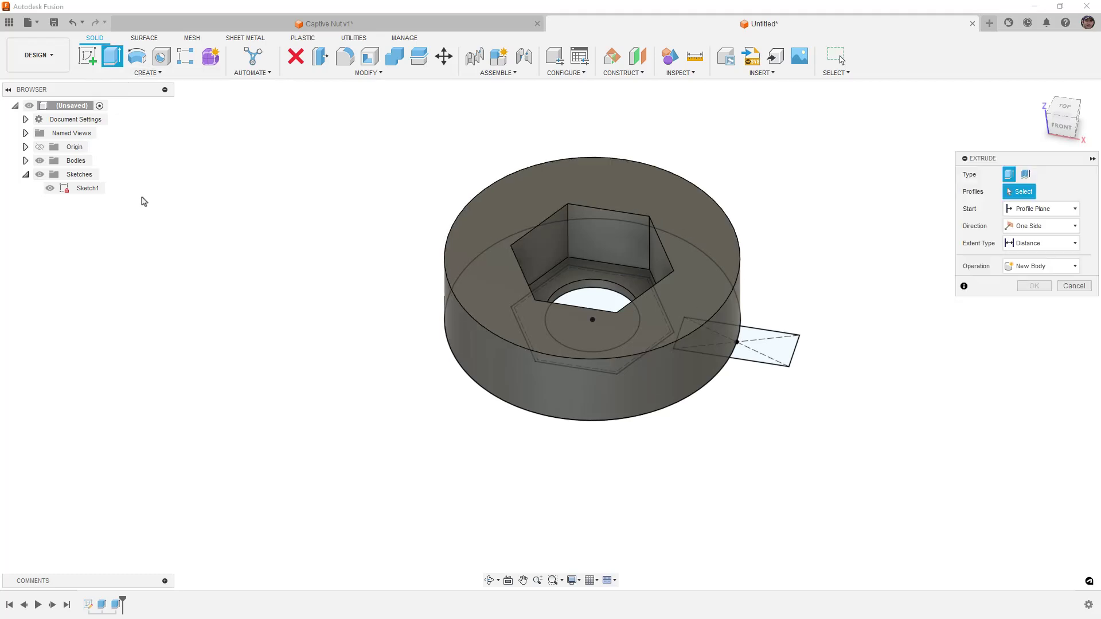
shift+middle_drag(688, 492, 691, 419)
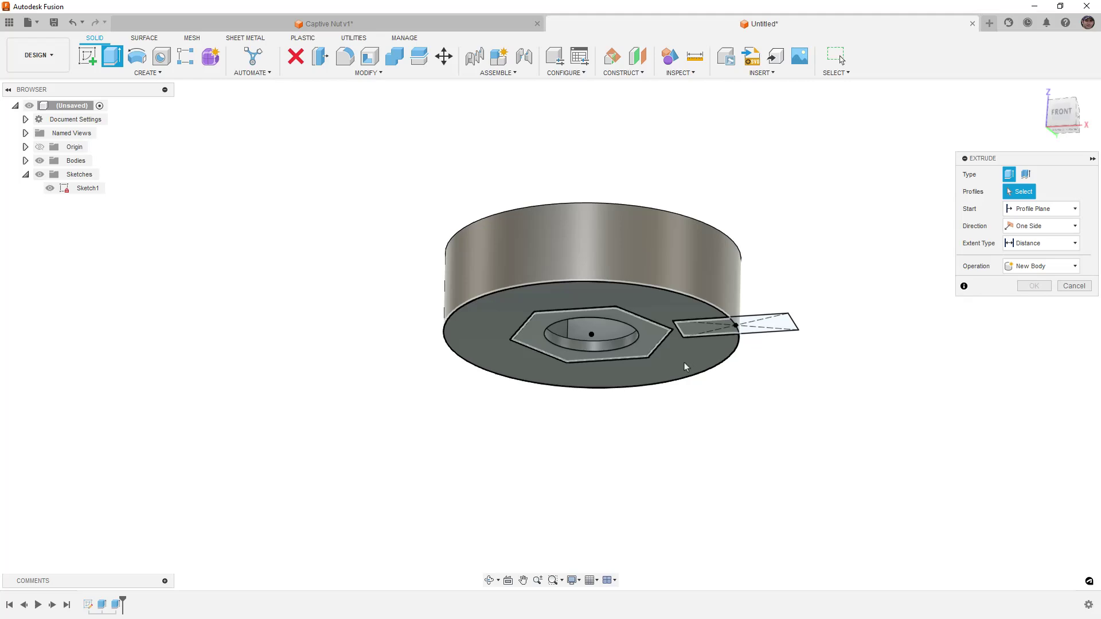
click(87, 188)
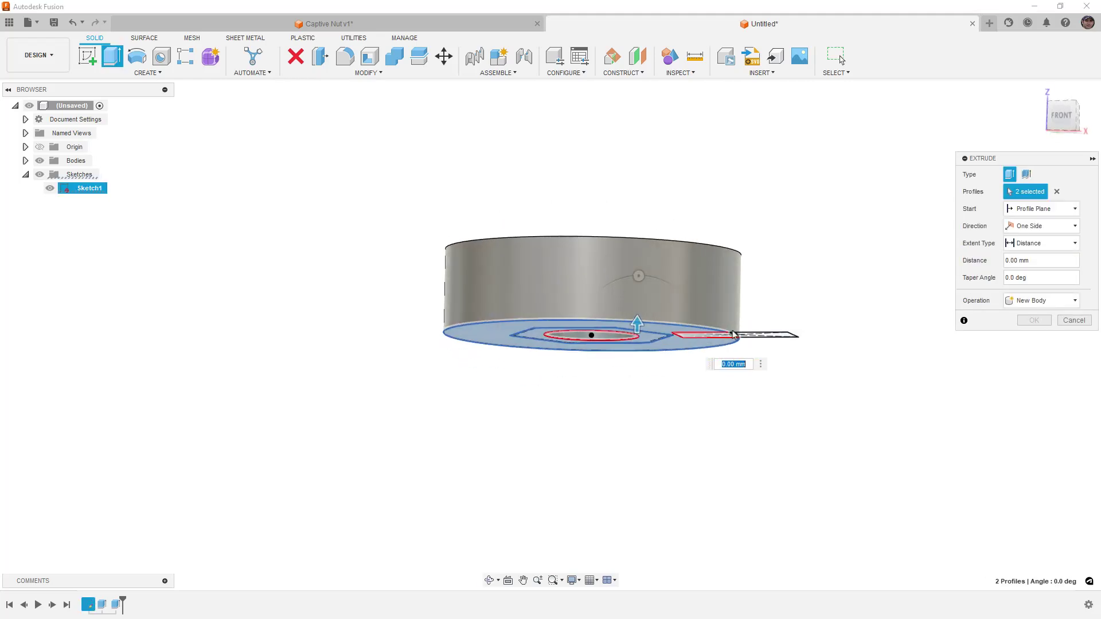
click(726, 325)
shift+middle_drag(725, 326, 750, 217)
Start the extrusion from the pocketed top face with 0 offset and join a 2 mm layer.
click(1037, 210)
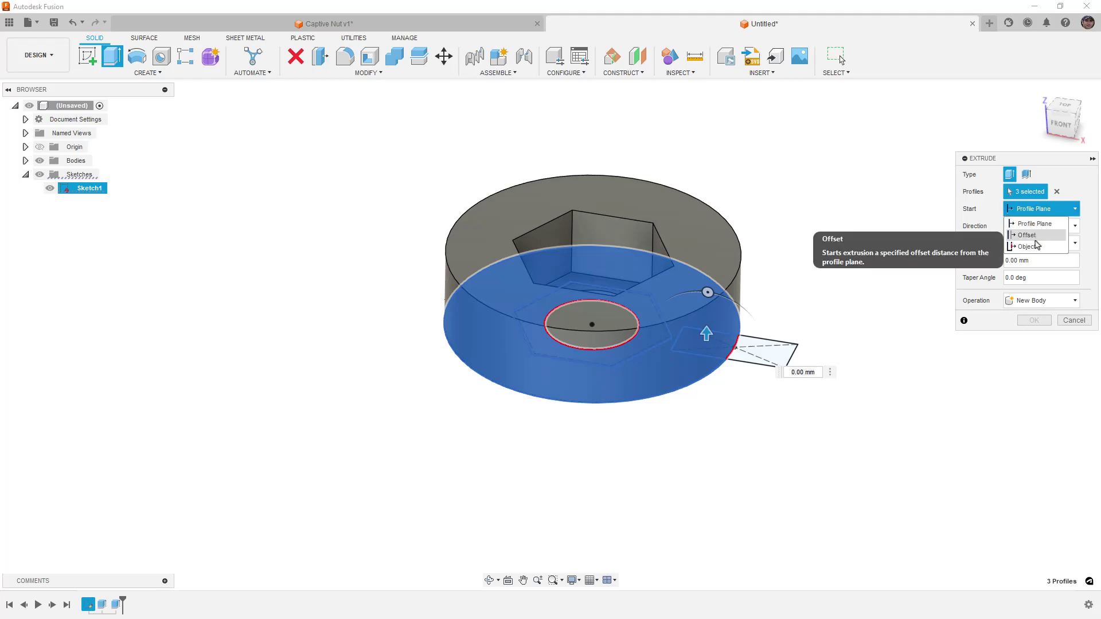
click(1028, 246)
click(720, 254)
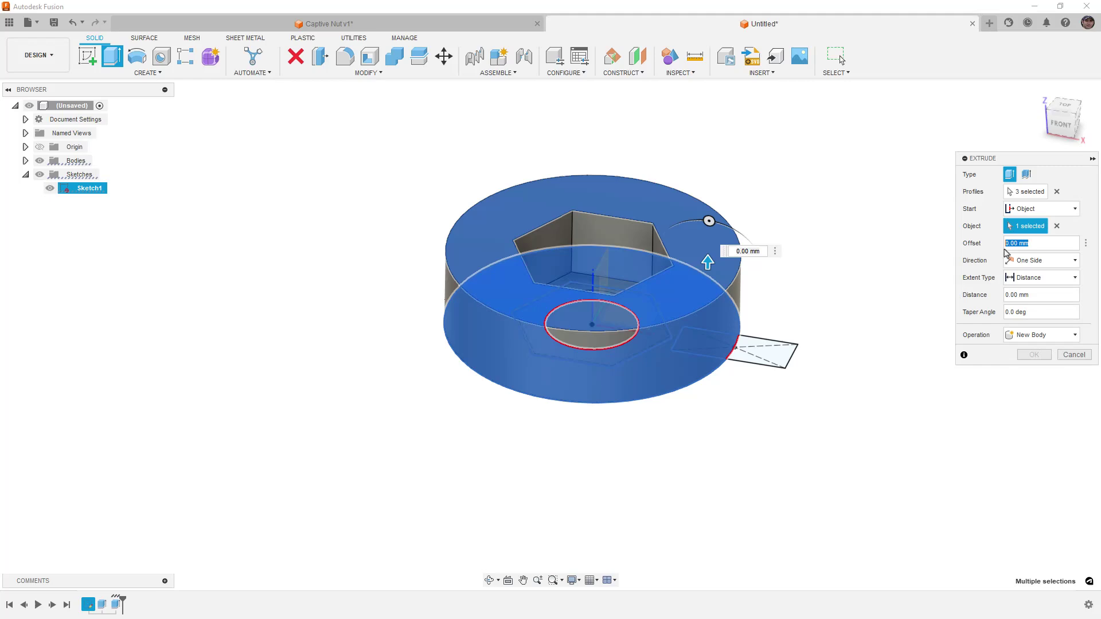
key(BackSpace)
text(2)
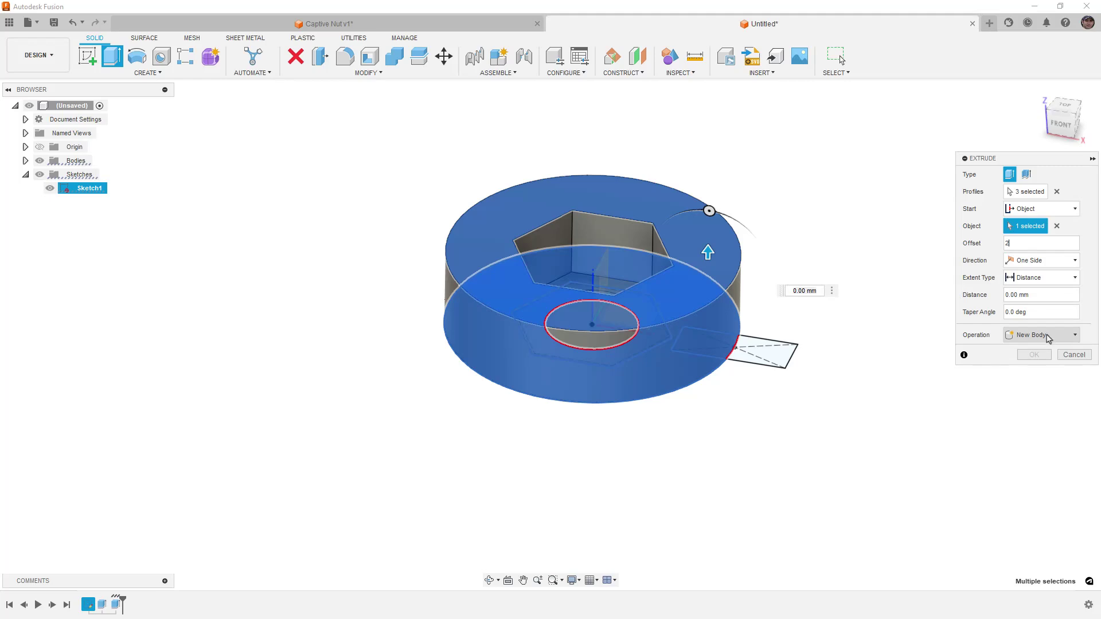
key(BackSpace)
text(0)
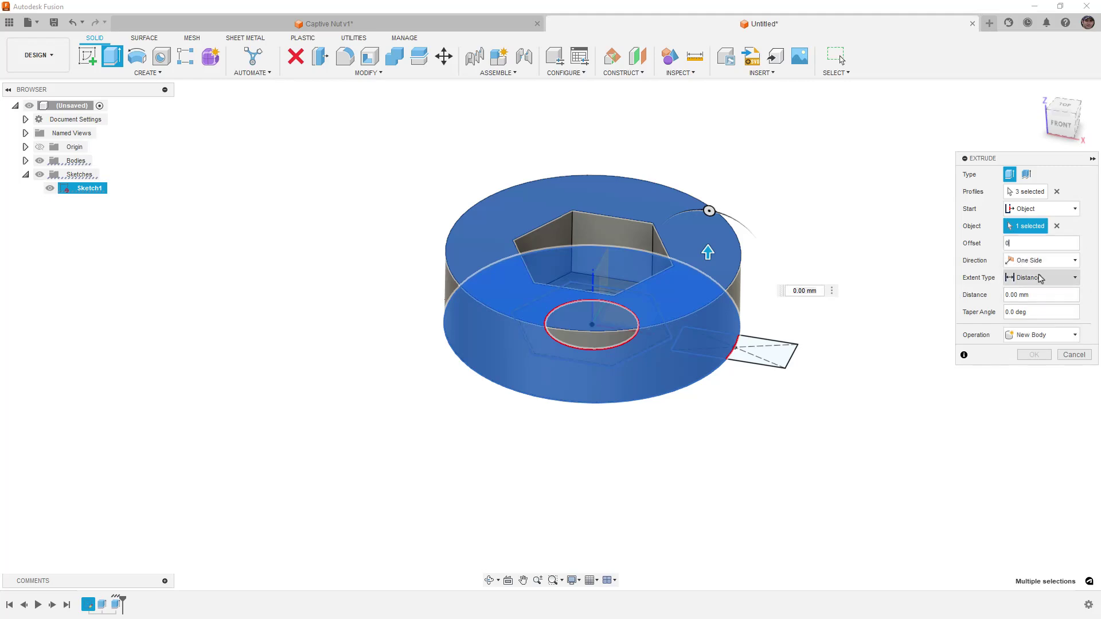
click(1026, 295)
text(2)
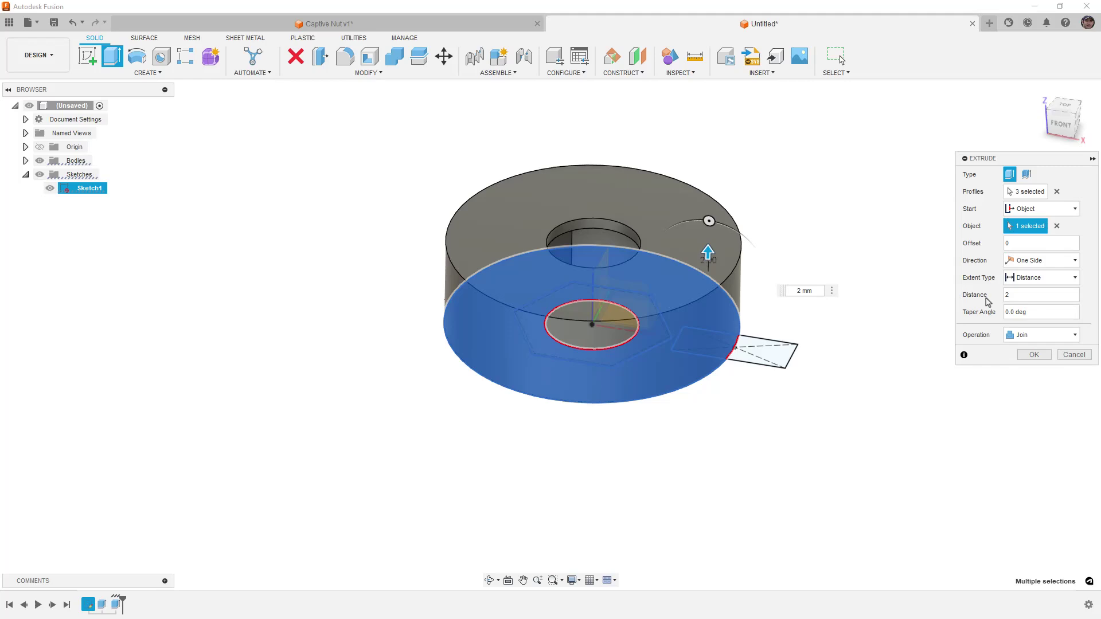
key(Return)
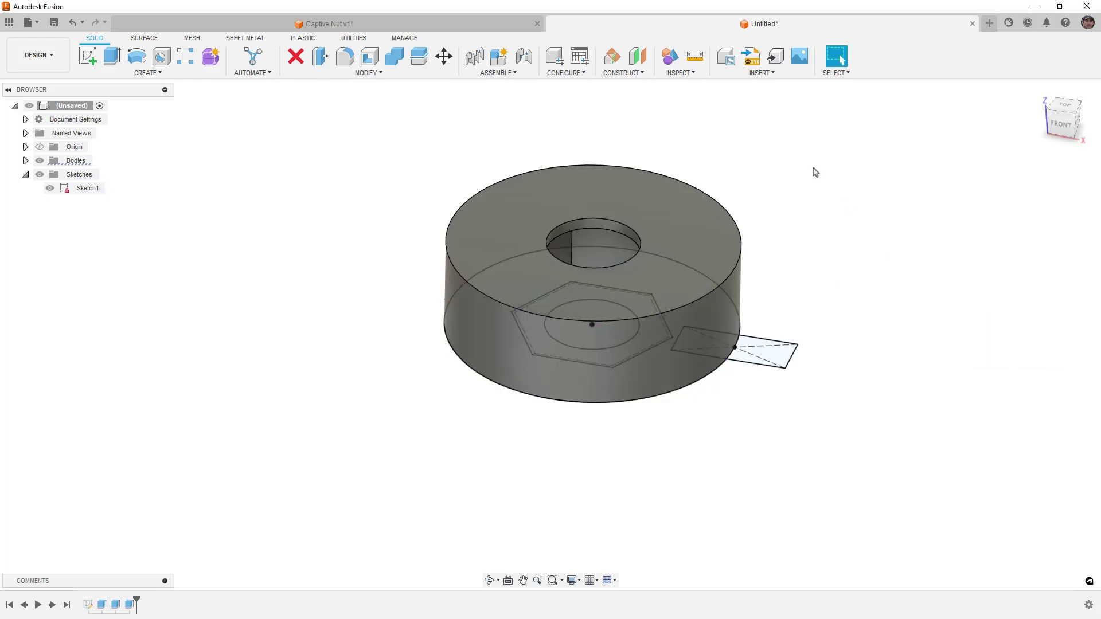
click(691, 73)
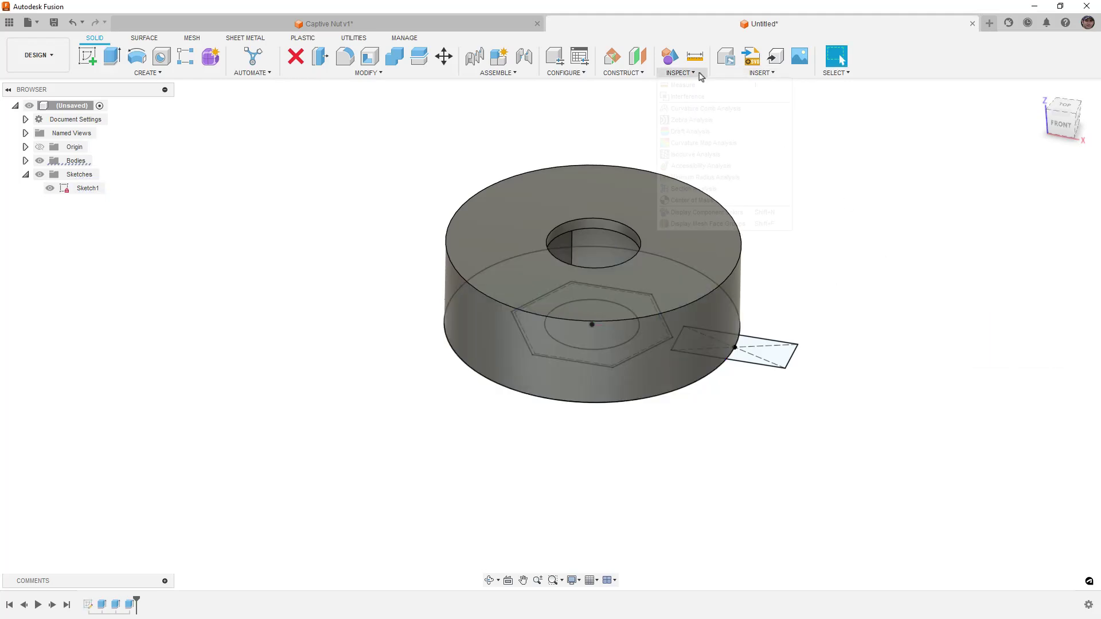
click(704, 189)
click(693, 207)
mouse_move(694, 163)
mouse_down()
mouse_move(691, 239)
mouse_move(690, 187)
mouse_up()
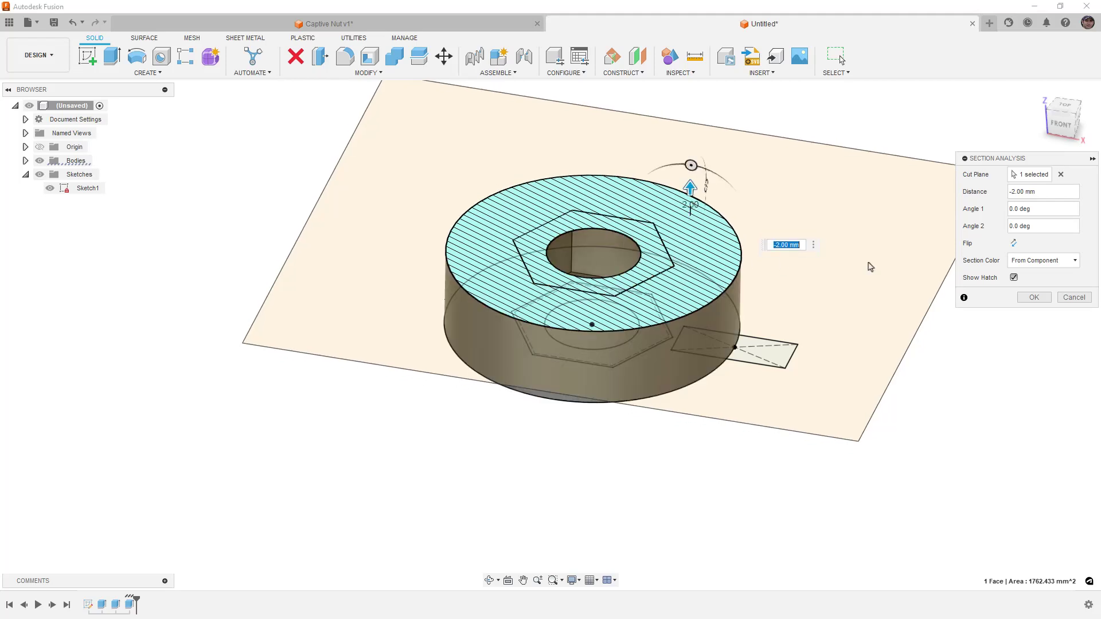
click(1073, 298)
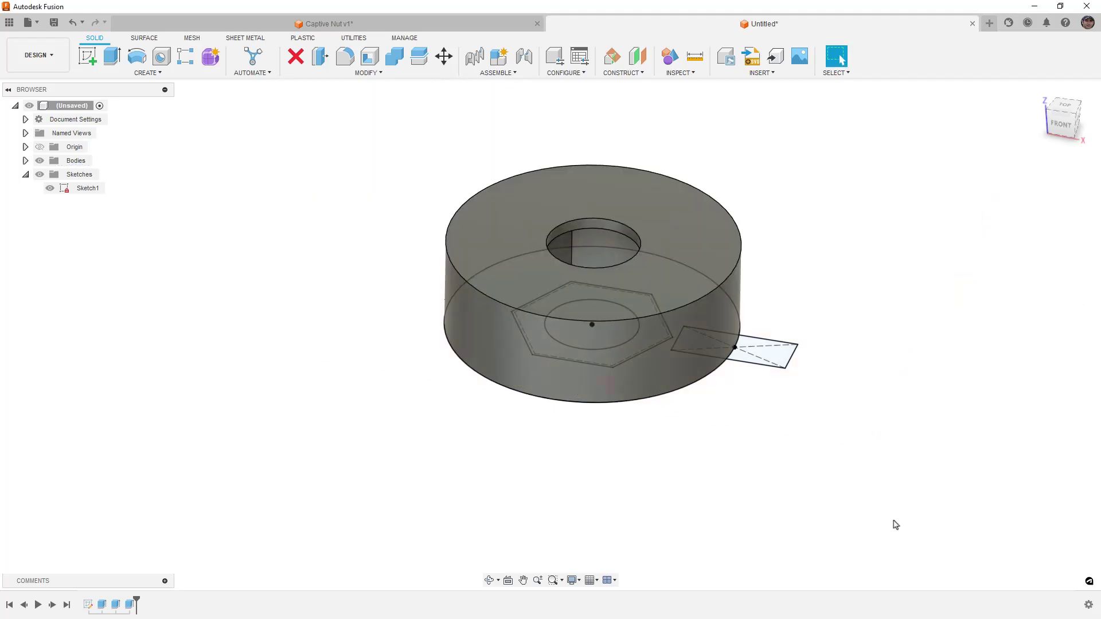
Extrude the small rectangle profile up to the knob's top face as a joined tab.
click(112, 55)
click(768, 346)
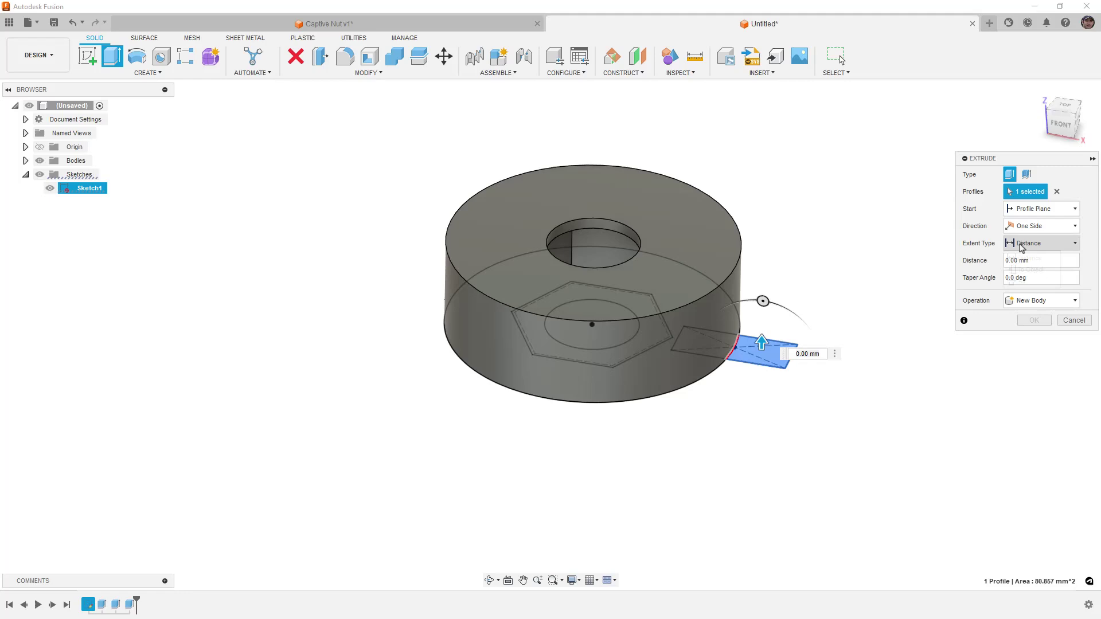
click(1039, 243)
click(1028, 265)
click(737, 237)
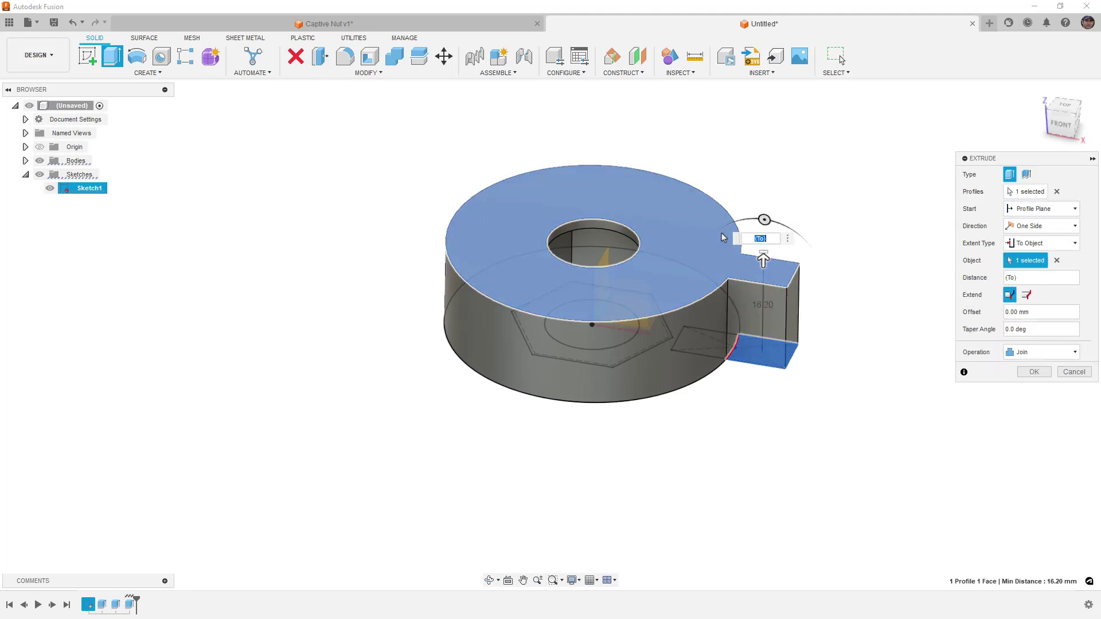
click(1019, 373)
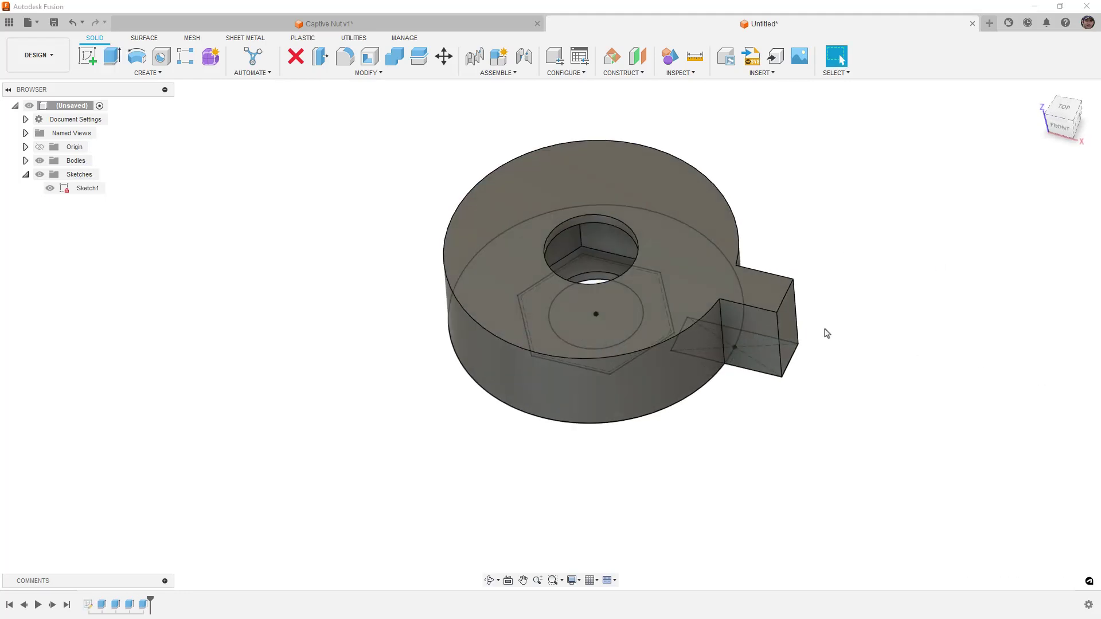
Fillet the tab's four vertical edges at 2.5 mm.
key(f)
shift+middle_drag(823, 332, 745, 321)
click(722, 329)
click(739, 281)
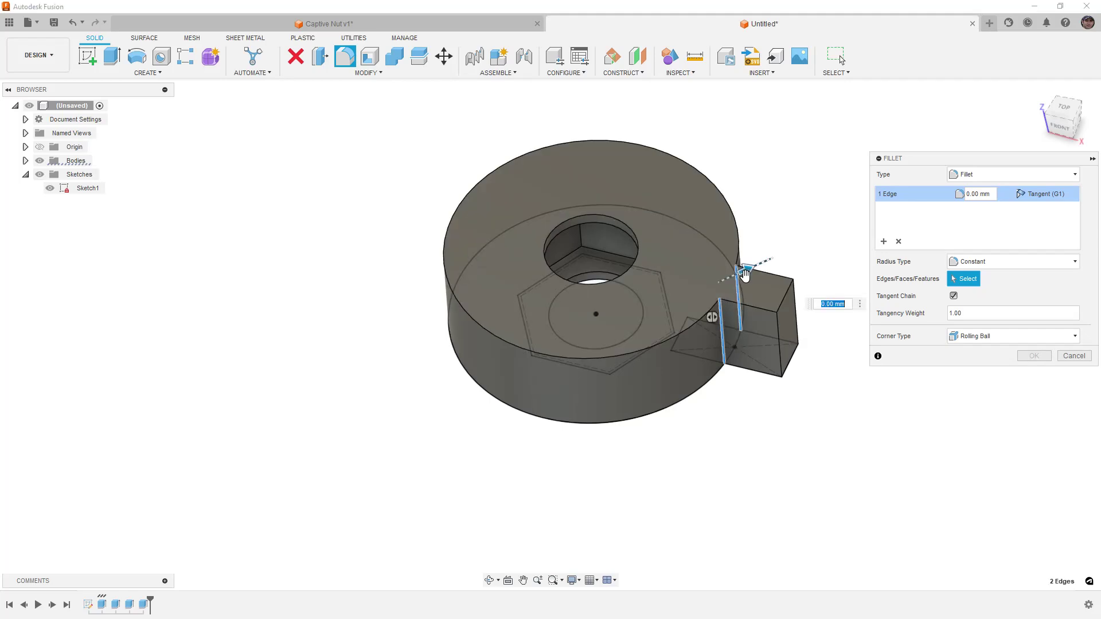
click(795, 299)
click(780, 332)
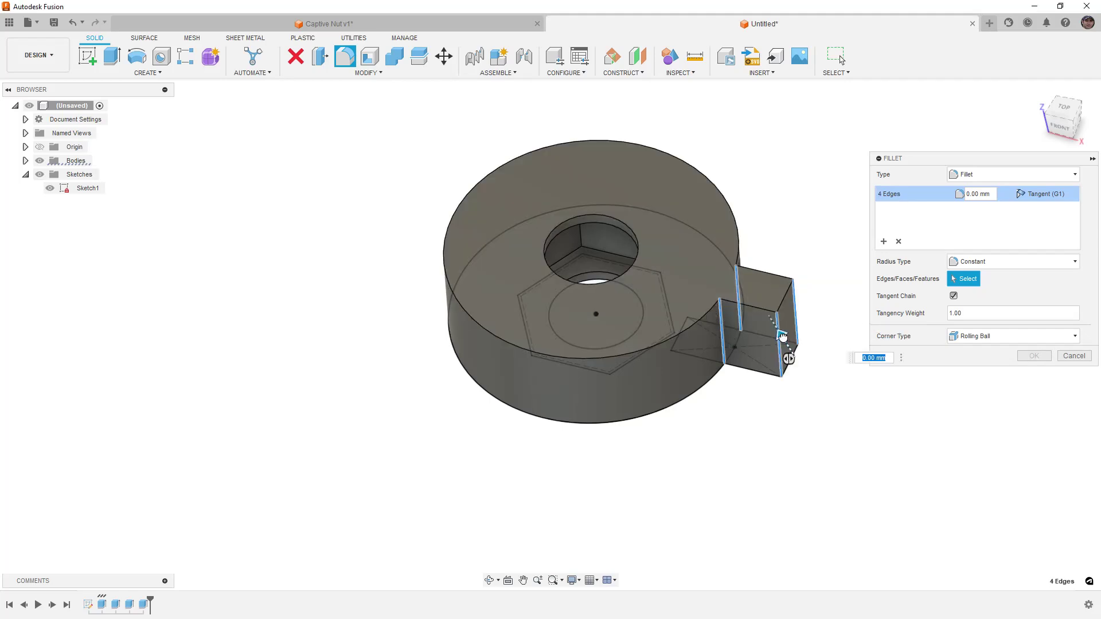
text(2.5)
click(1032, 356)
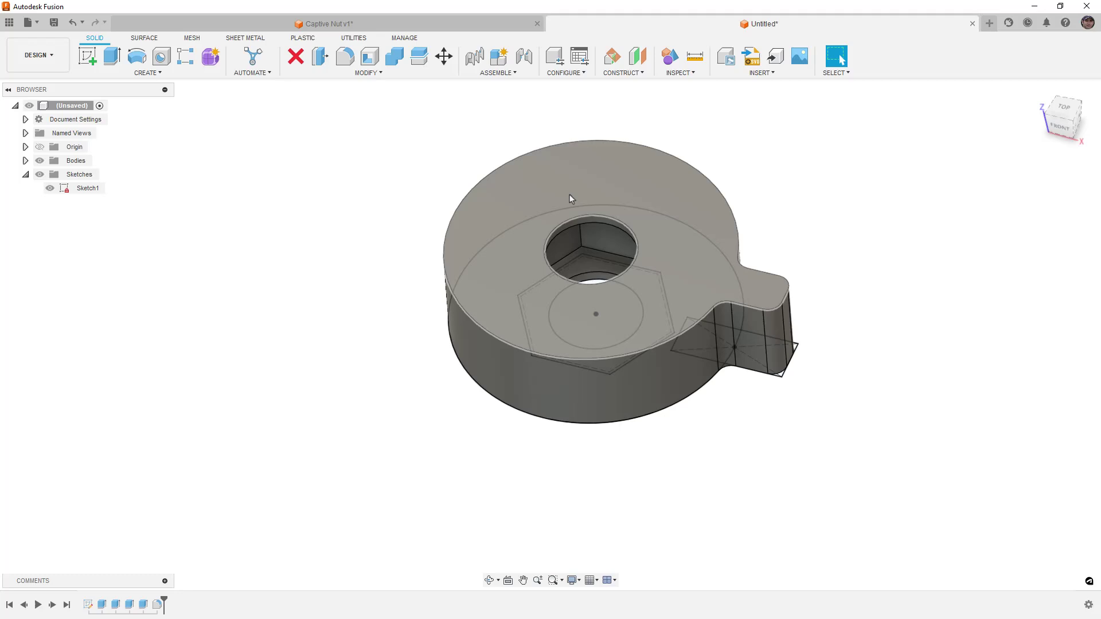
Circular-pattern the tab and its fillet around the centre hole, quantity 5.
click(186, 56)
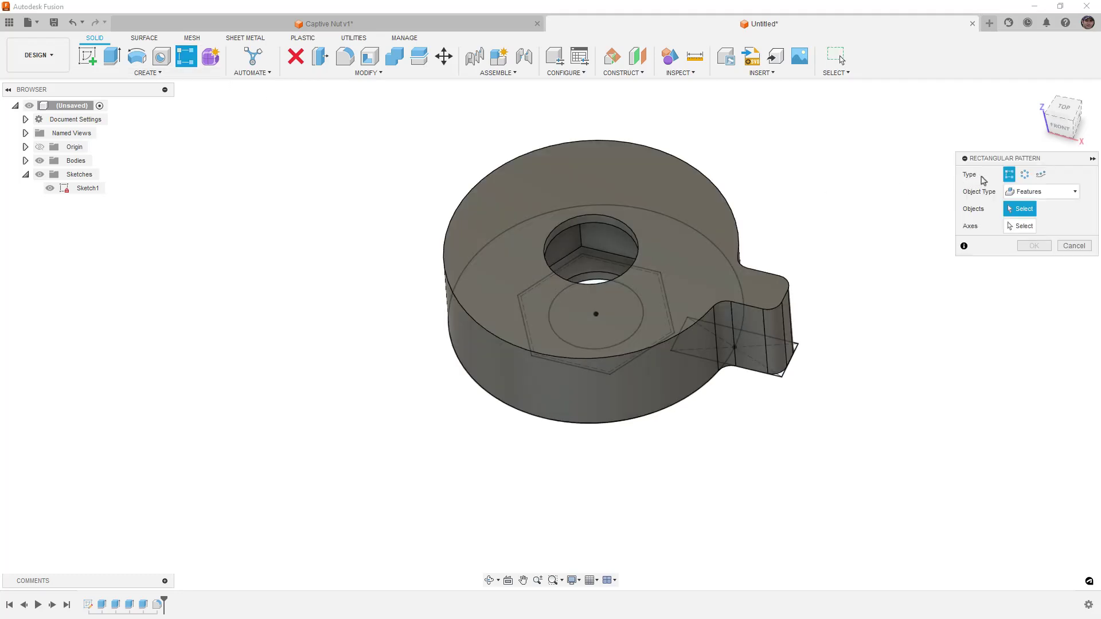
click(1024, 175)
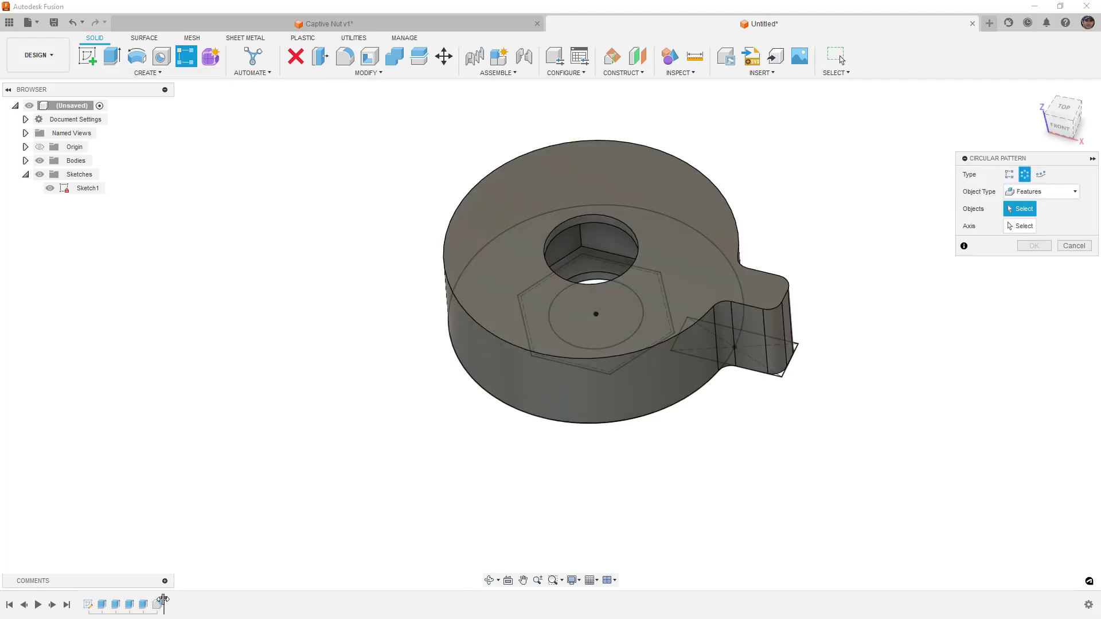
click(143, 604)
shift+click(157, 604)
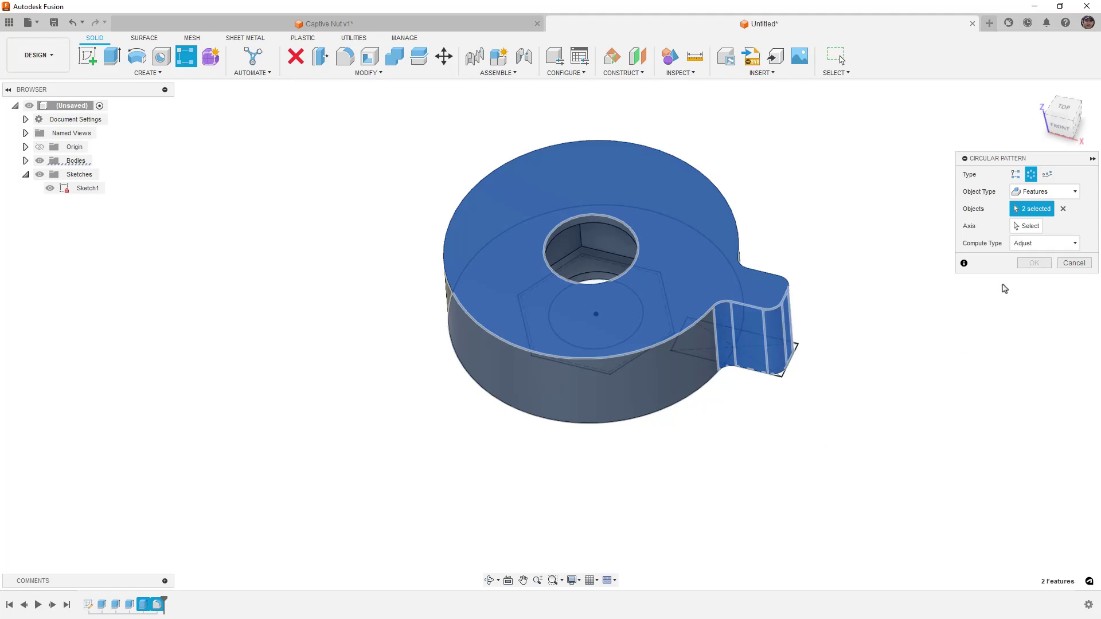
click(1027, 226)
click(633, 226)
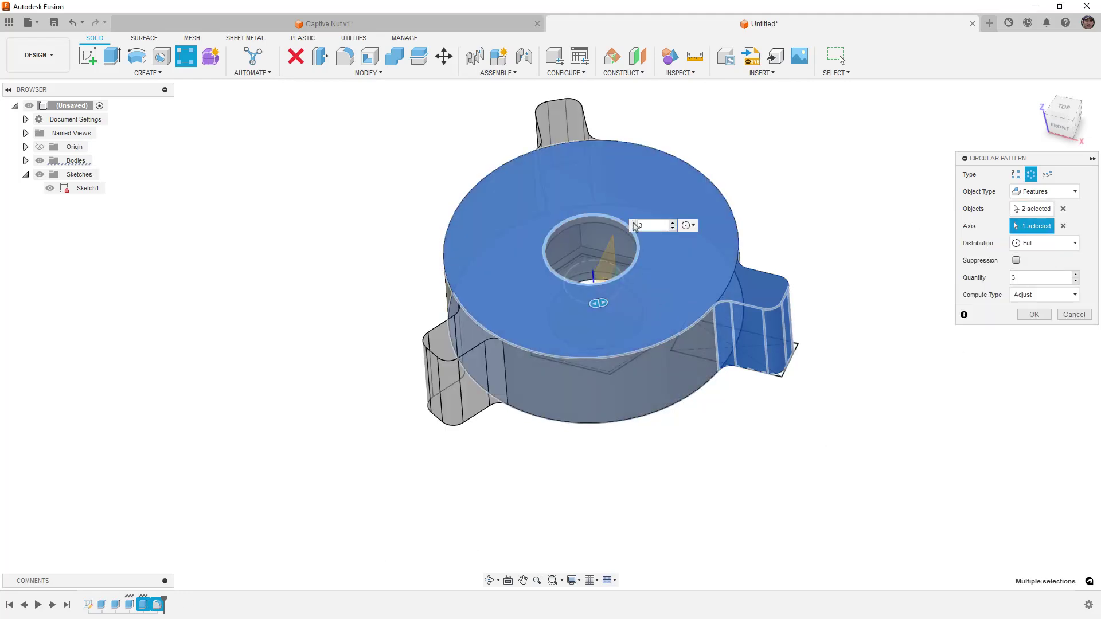
click(1076, 274)
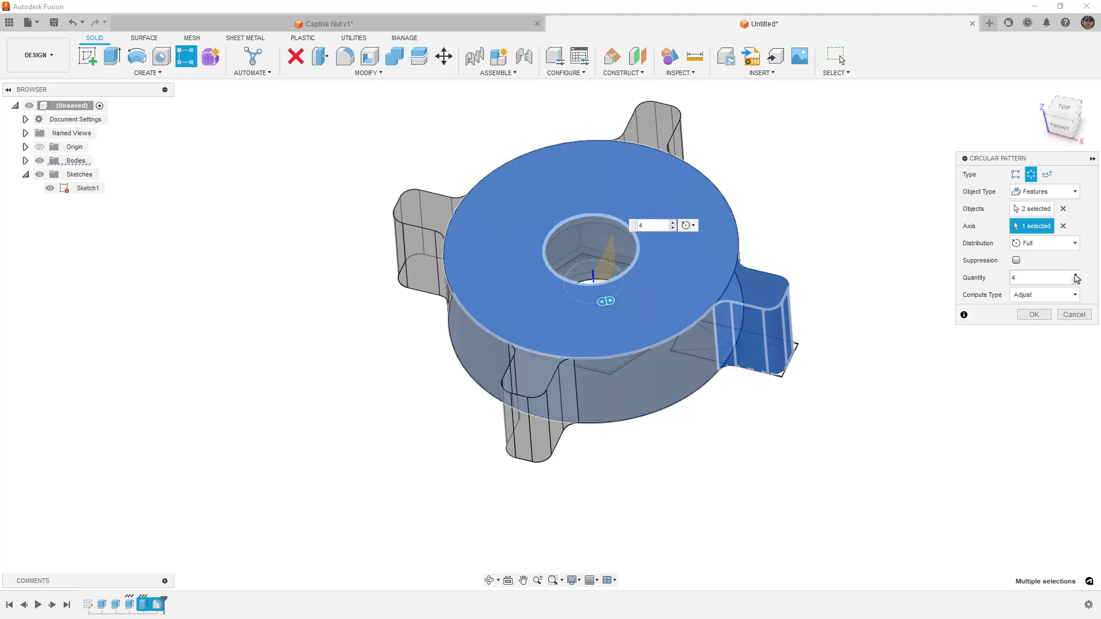
click(1075, 275)
click(1034, 314)
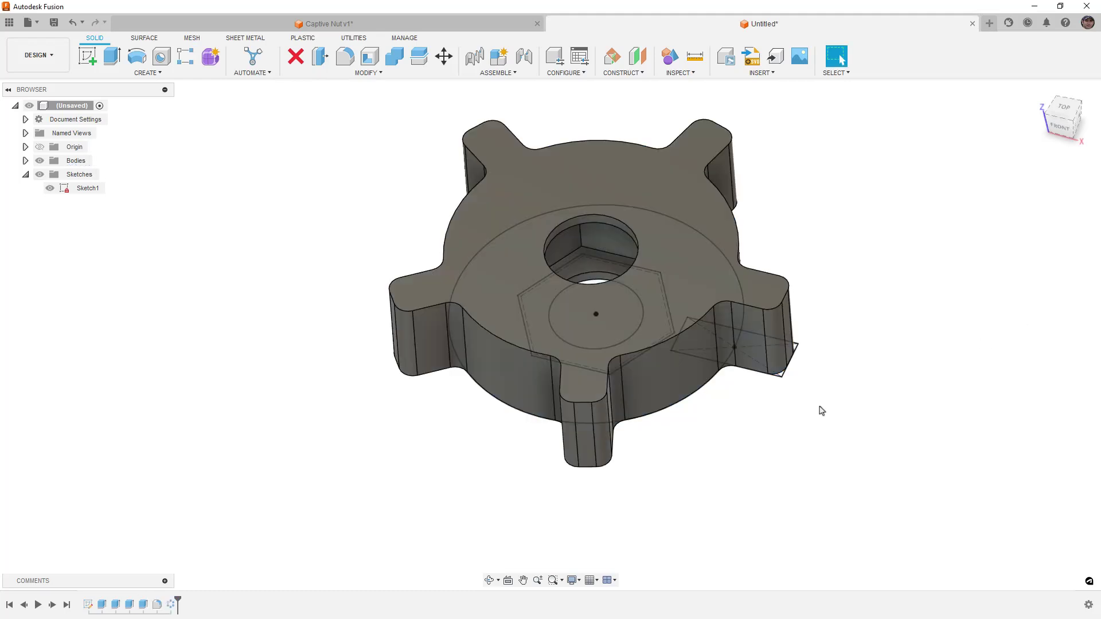
Hide Sketch1 and orbit to inspect the finished knob.
click(50, 188)
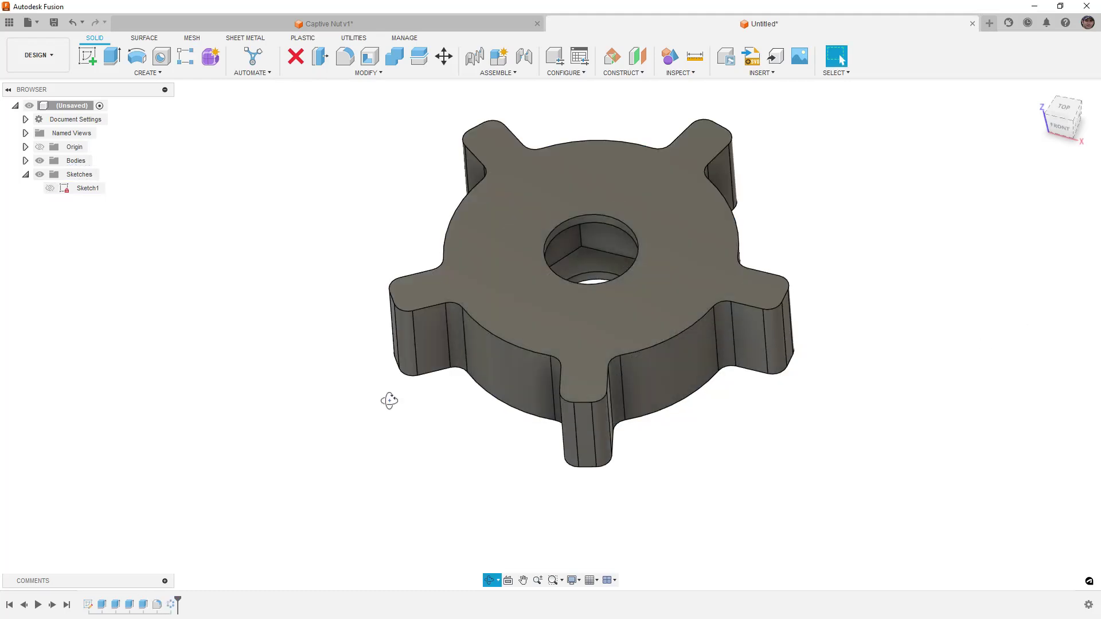
mouse_move(389, 401)
mouse_down()
mouse_move(394, 437)
mouse_move(394, 278)
mouse_move(381, 389)
mouse_up()
key(Escape)
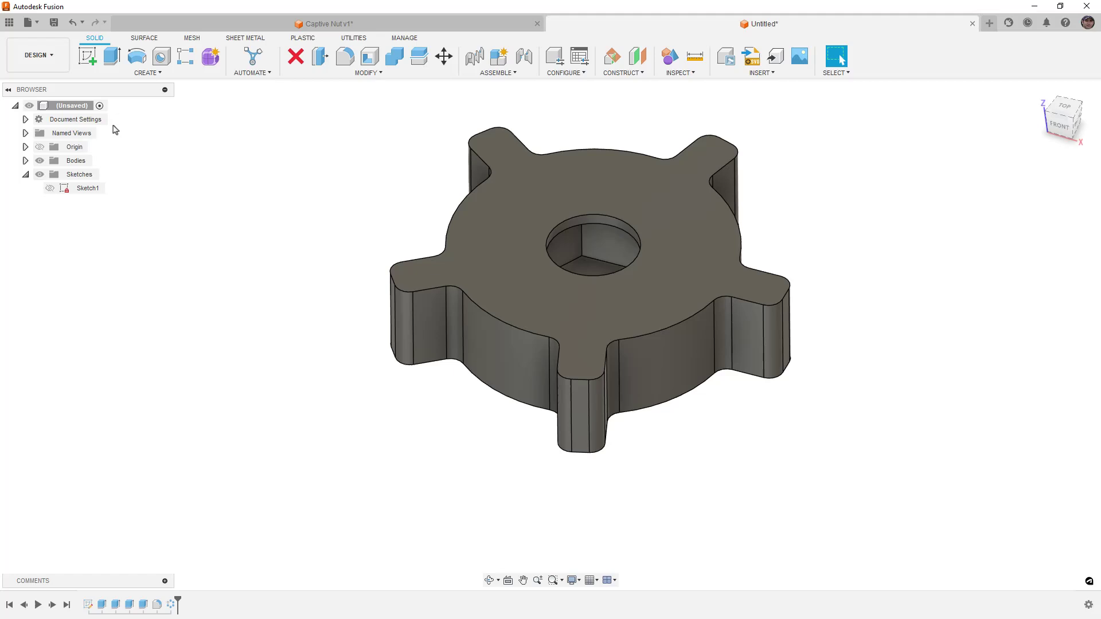
Rename Body1 to CaptiveNut and open Save As Mesh for it.
click(55, 55)
click(26, 160)
click(86, 174)
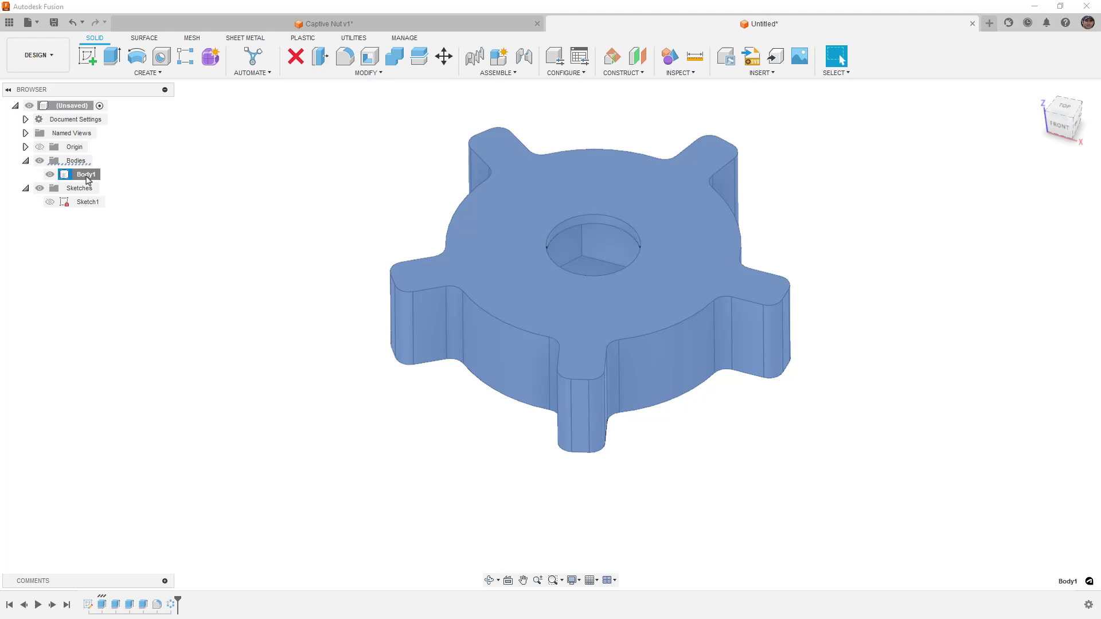
double_click(85, 174)
text(CaptiveNut)
key(Return)
right_click(85, 175)
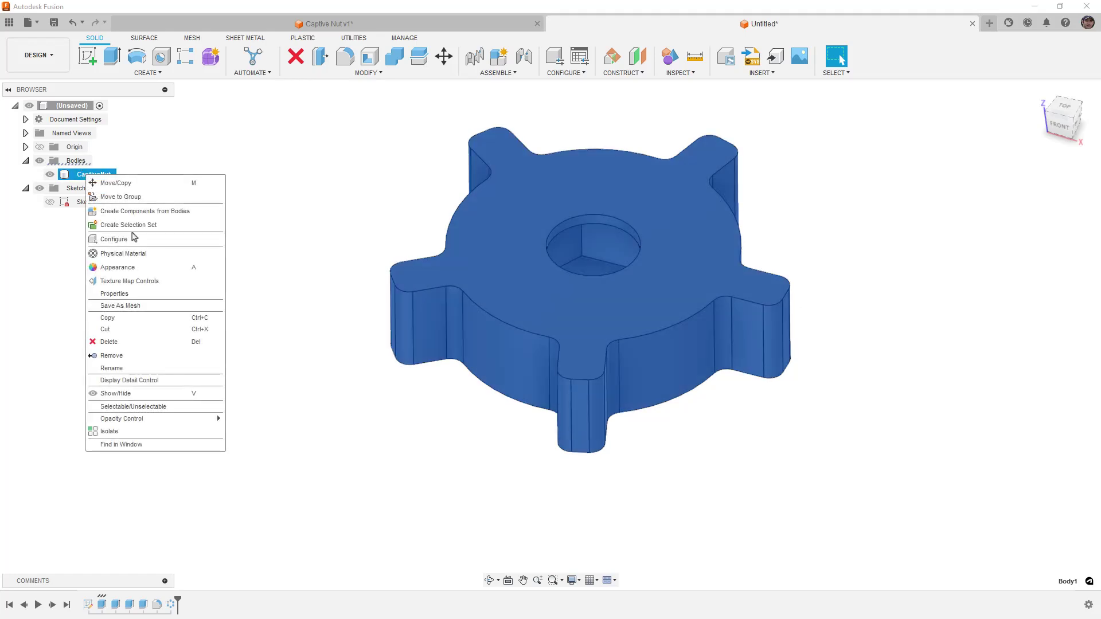
click(120, 306)
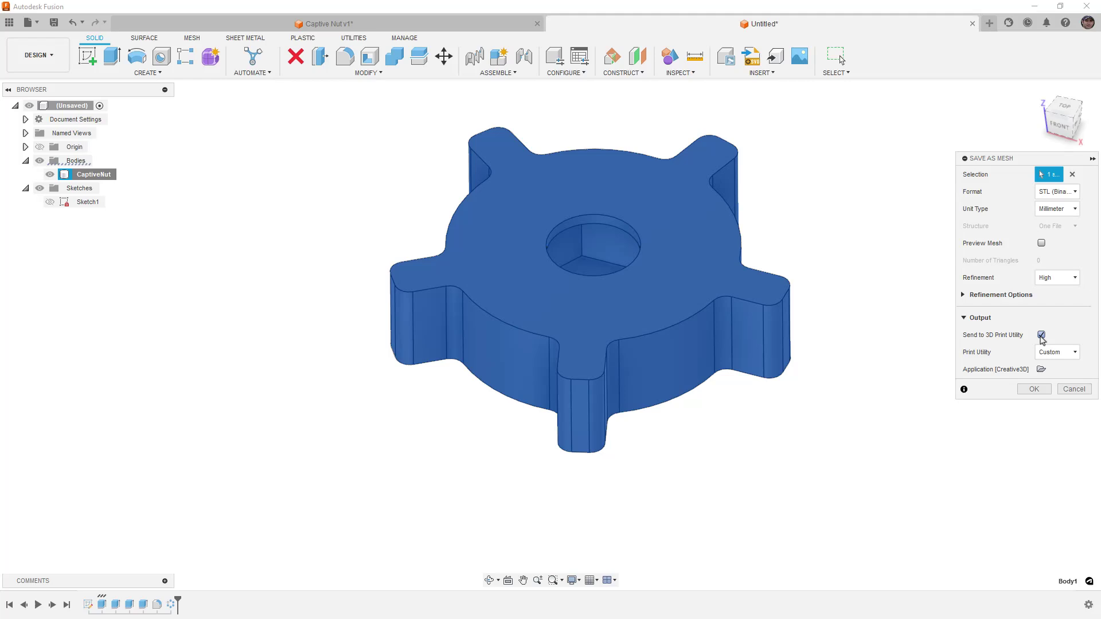
Export the mesh to Creality Print and cancel the abnormal-close reopen prompt.
click(1034, 389)
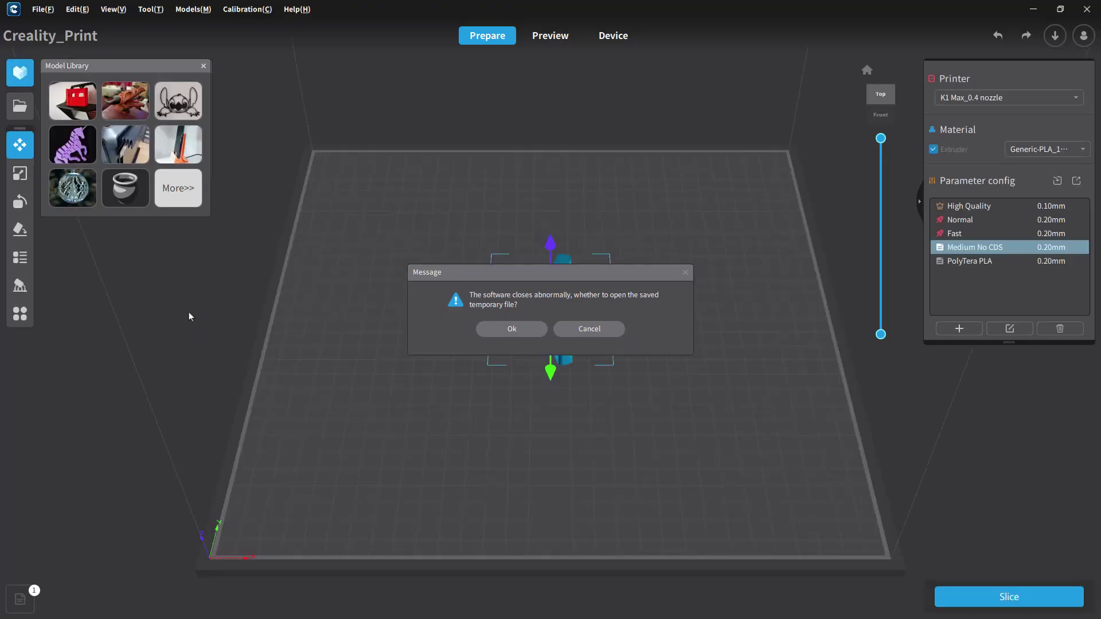
click(608, 333)
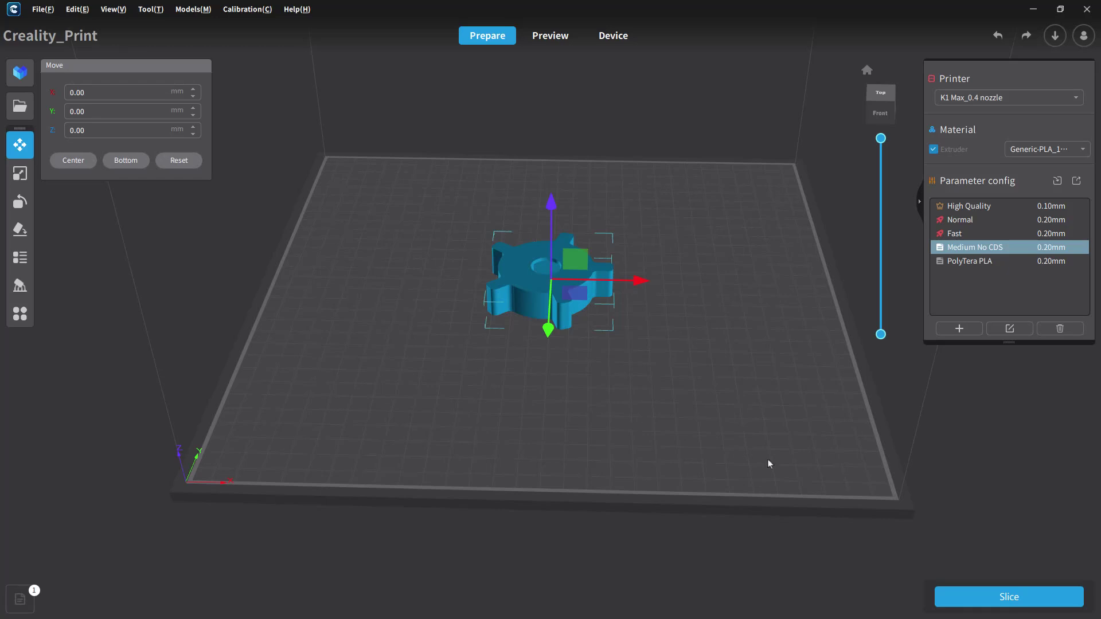
Slice the knob and show the G-code listing.
click(1027, 598)
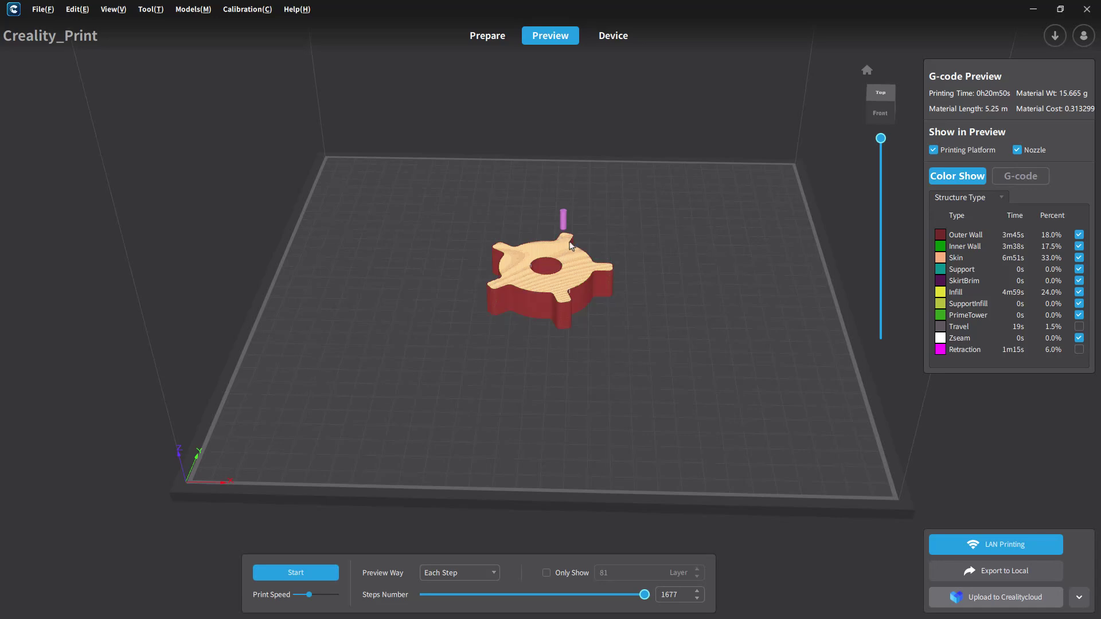
scroll(569, 245, up, 3)
scroll(569, 245, up, 2)
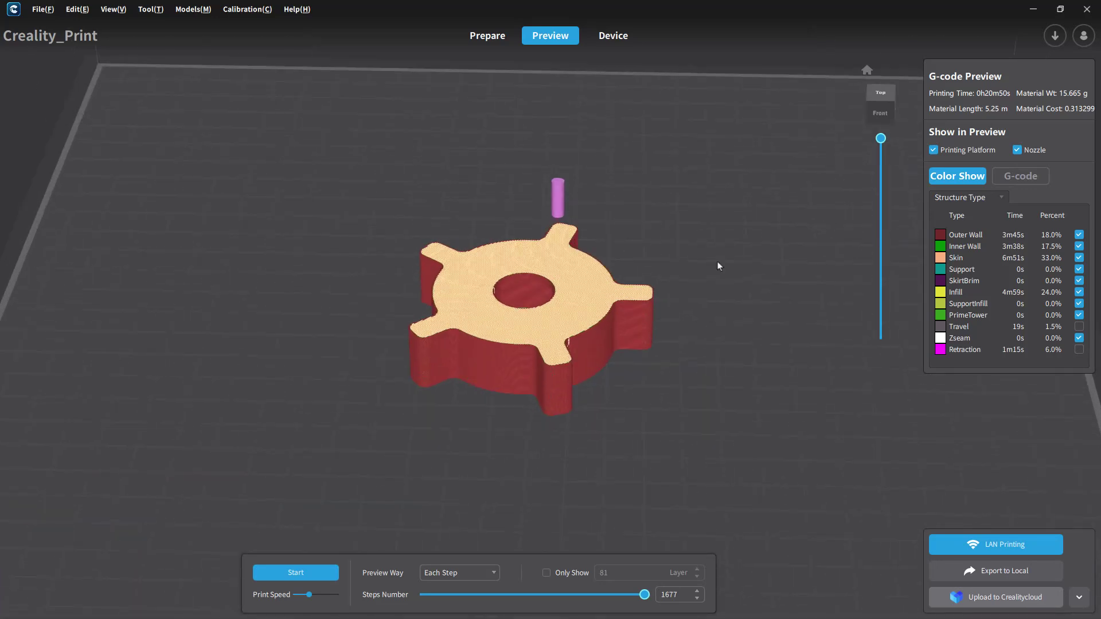
click(1031, 178)
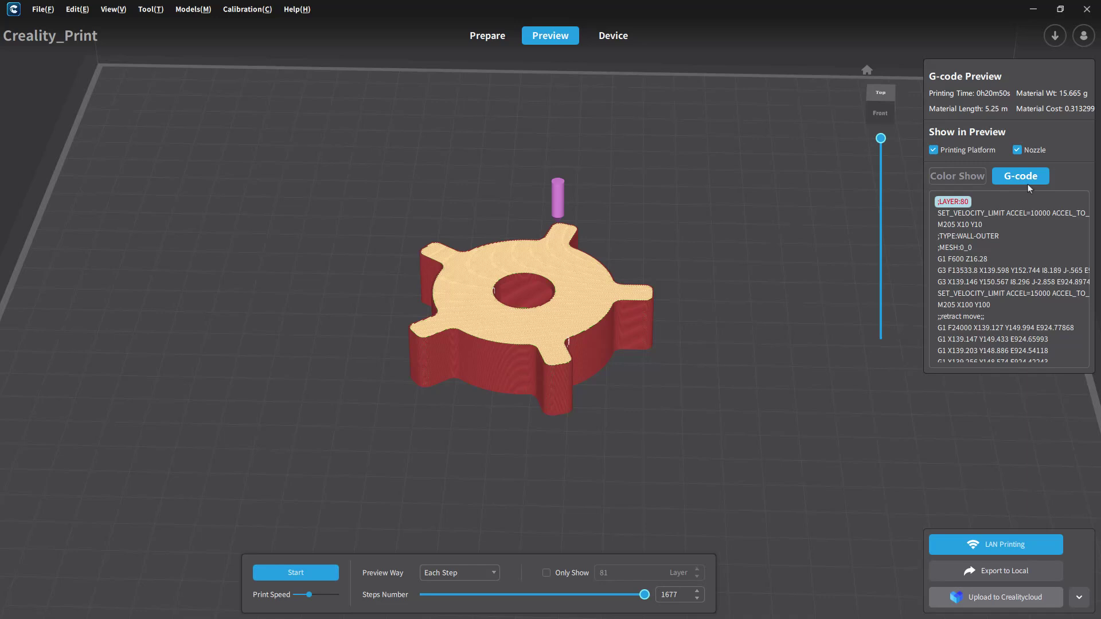
Step the layer preview down to layer 70 to view the hex pocket walls.
mouse_move(883, 137)
drag(879, 139, 870, 167)
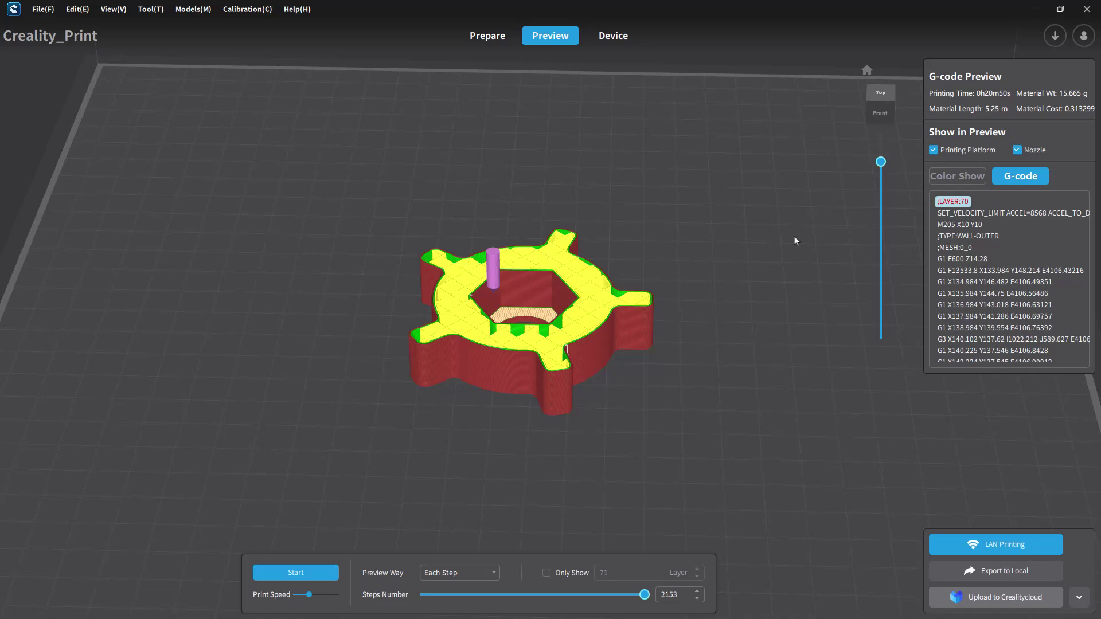
right_drag(772, 242, 555, 320)
scroll(553, 316, up, 5)
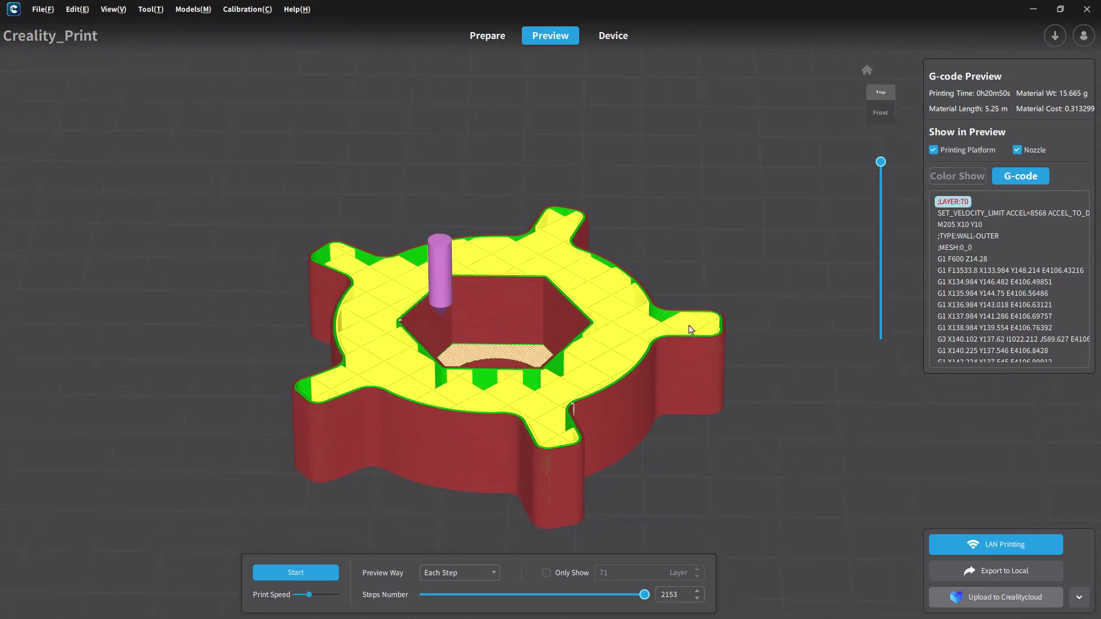
mouse_move(881, 165)
key(Down)
key(Up)
key(Down)
key(Up)
key(Down)
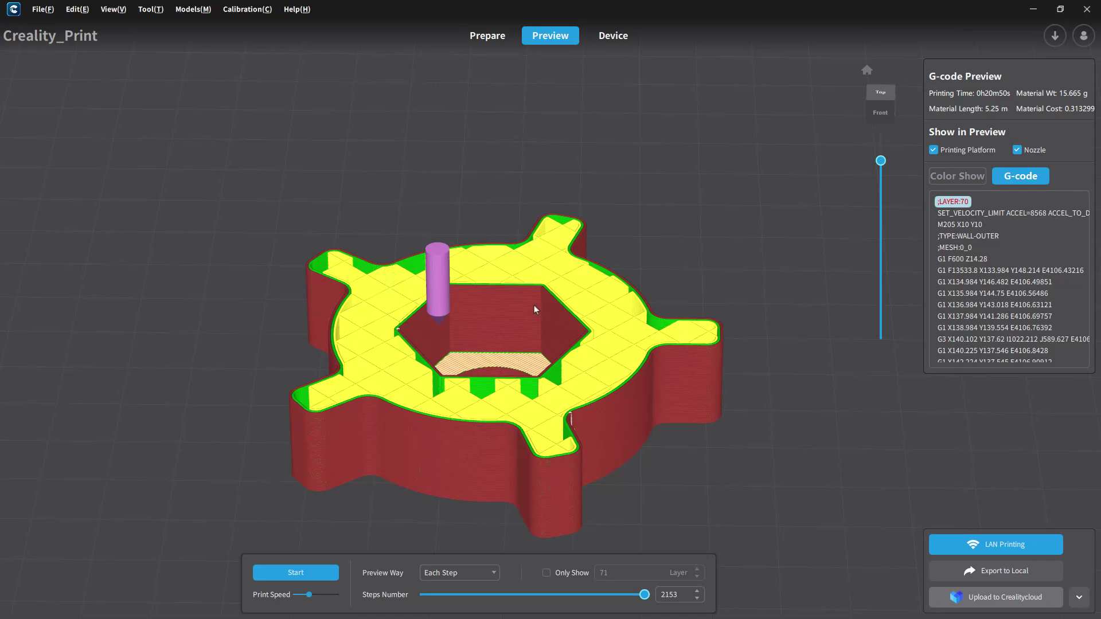
mouse_move(535, 306)
right_down()
mouse_move(517, 407)
mouse_move(519, 320)
right_up()
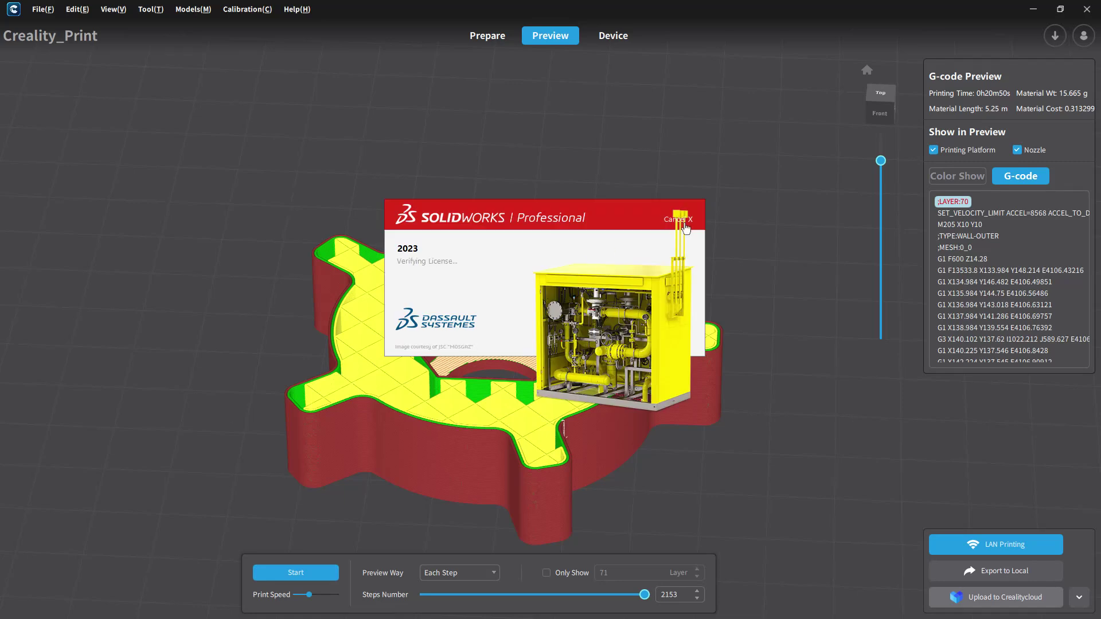
Dismiss the SolidWorks splash and measure the hex pocket's vertical edge at 12.32 mm.
click(686, 223)
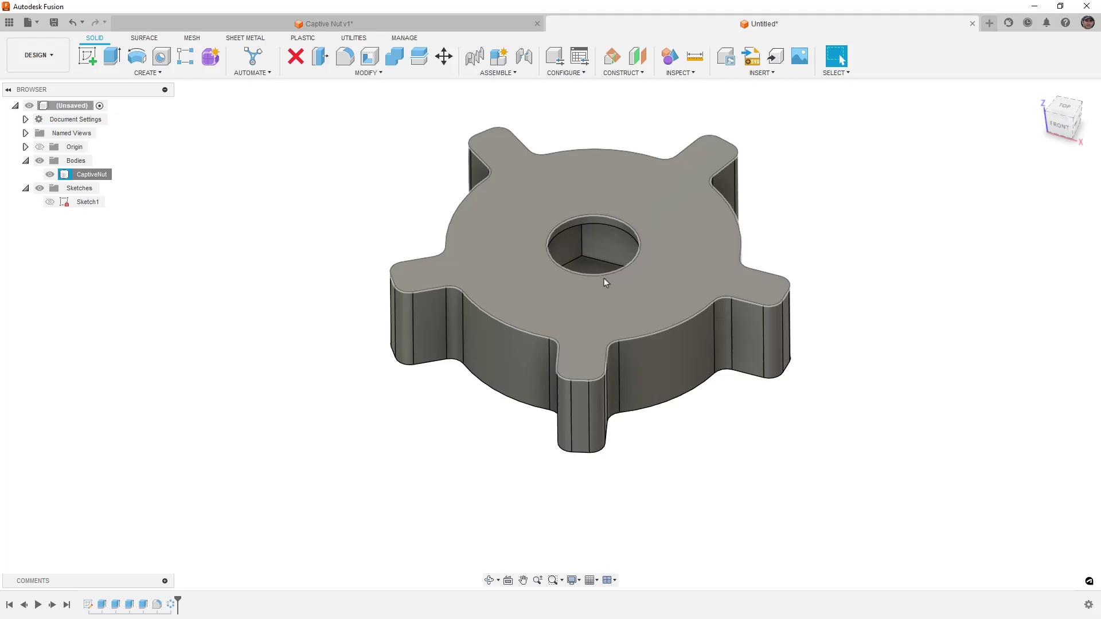
click(695, 58)
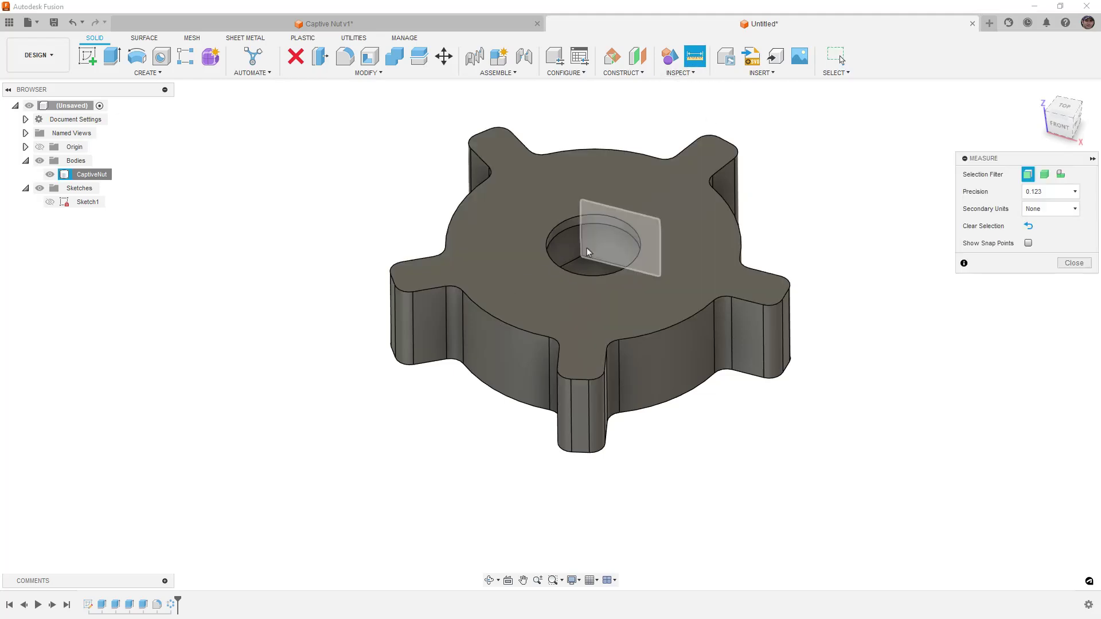
click(582, 247)
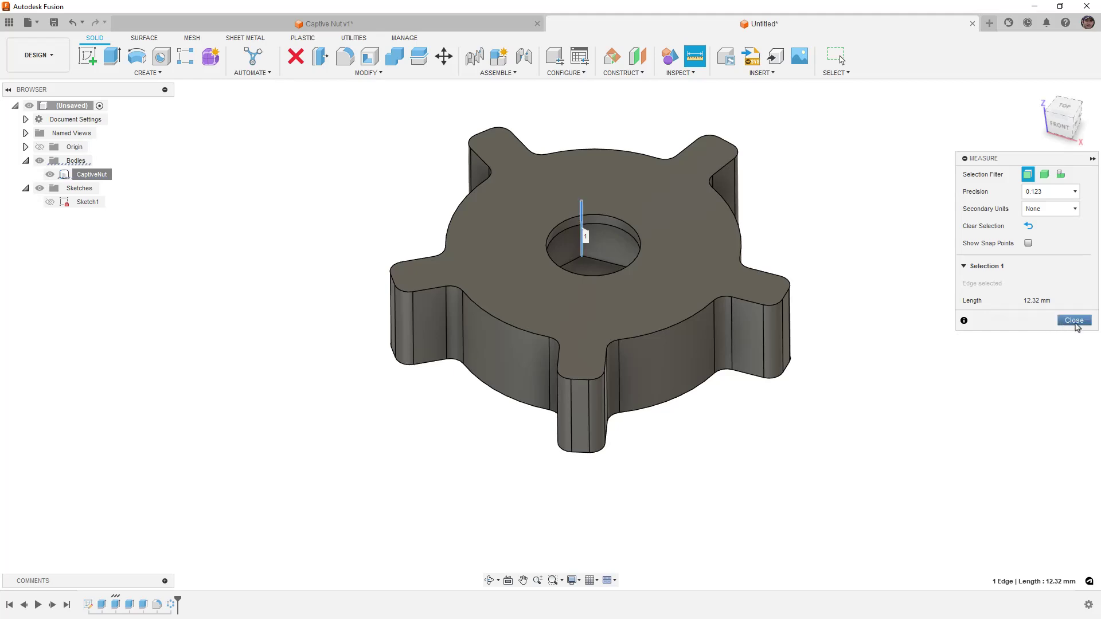
click(1076, 323)
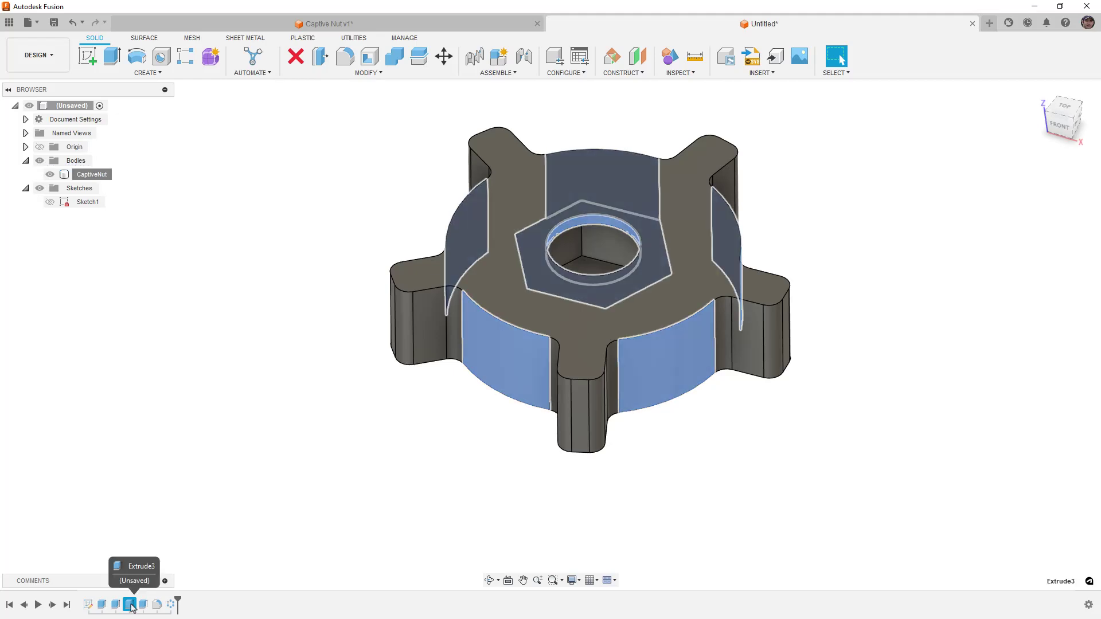
Roll back the timeline and re-extrude the base 14.2 mm from the hex pocket face.
mouse_move(178, 602)
mouse_down()
mouse_move(122, 597)
mouse_move(118, 606)
mouse_up()
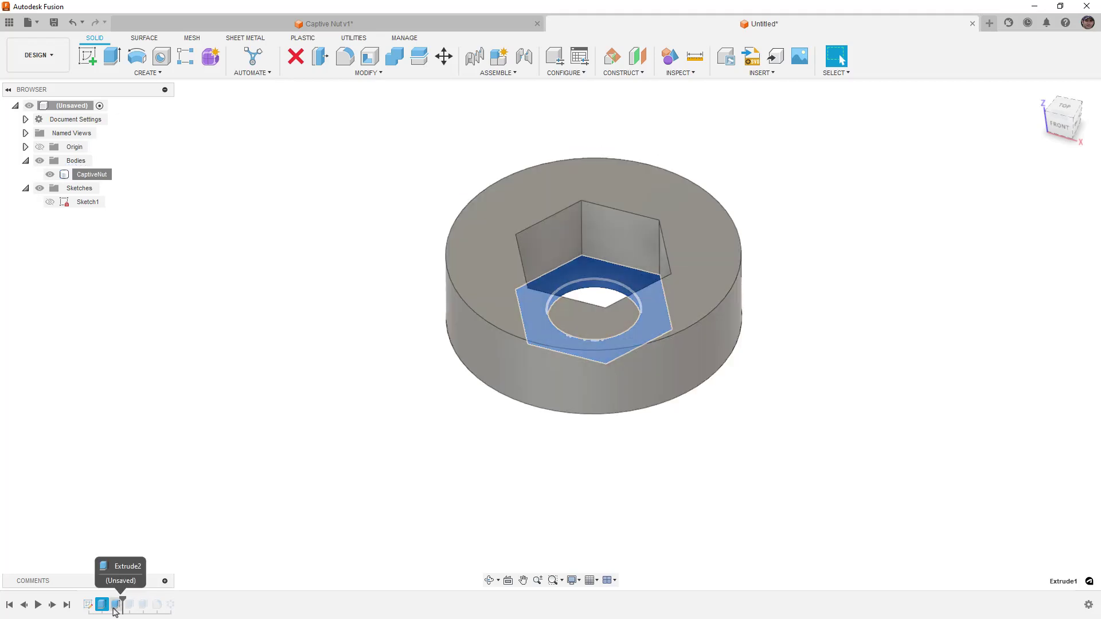
double_click(115, 607)
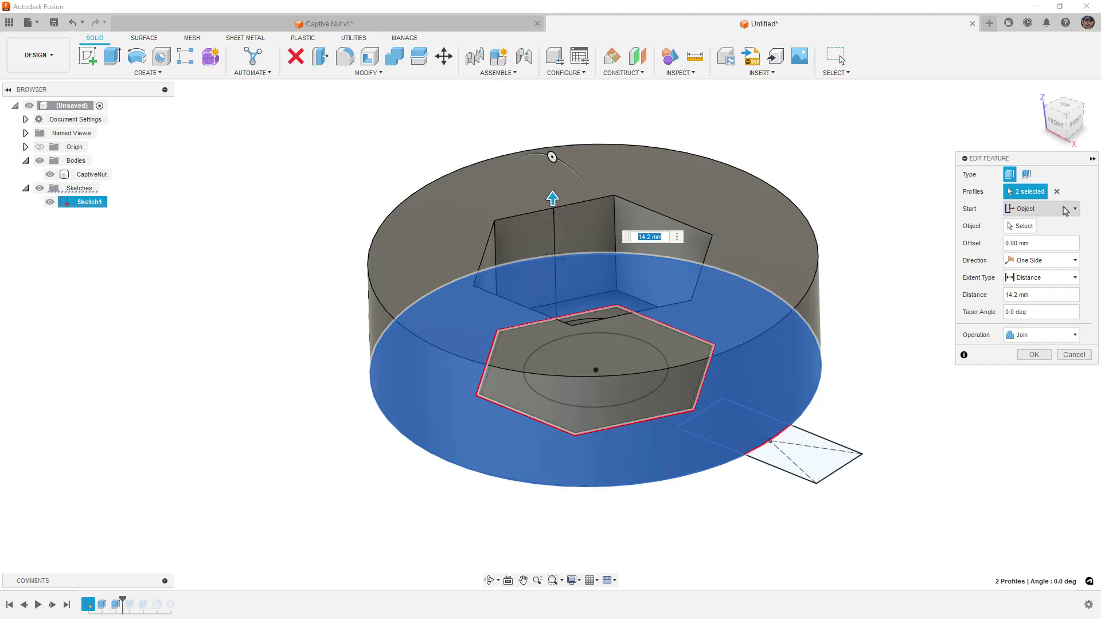
click(1026, 228)
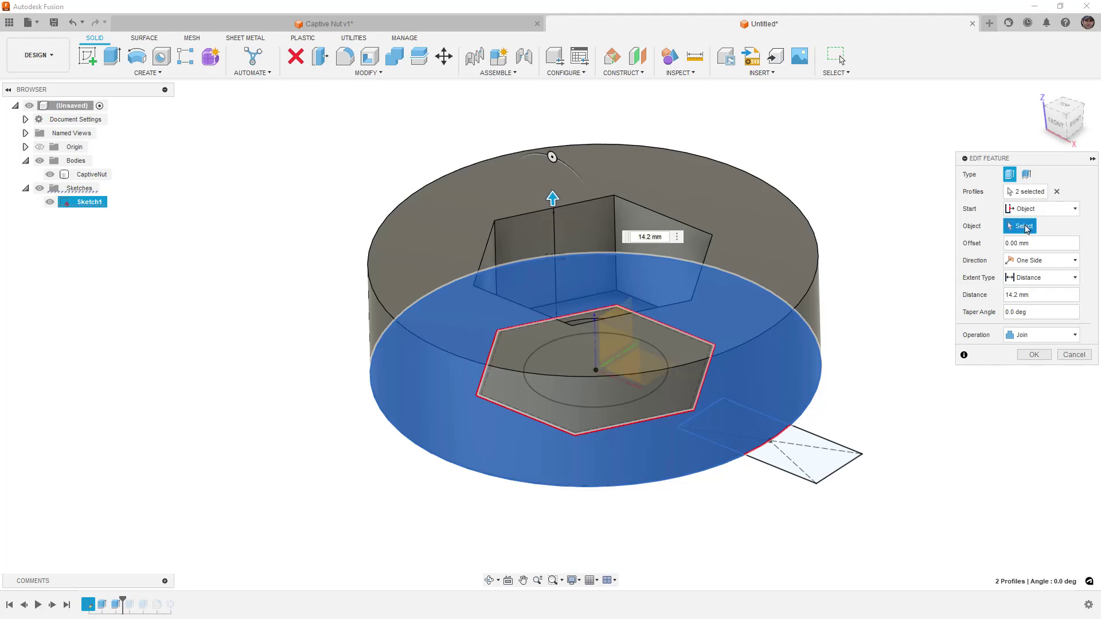
click(677, 341)
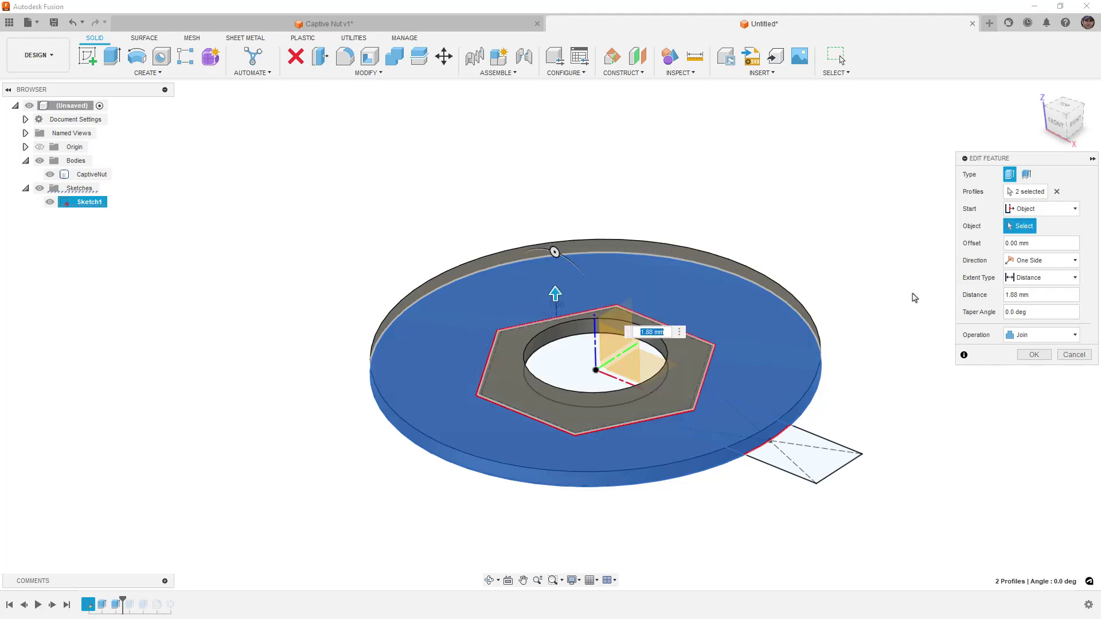
click(1039, 295)
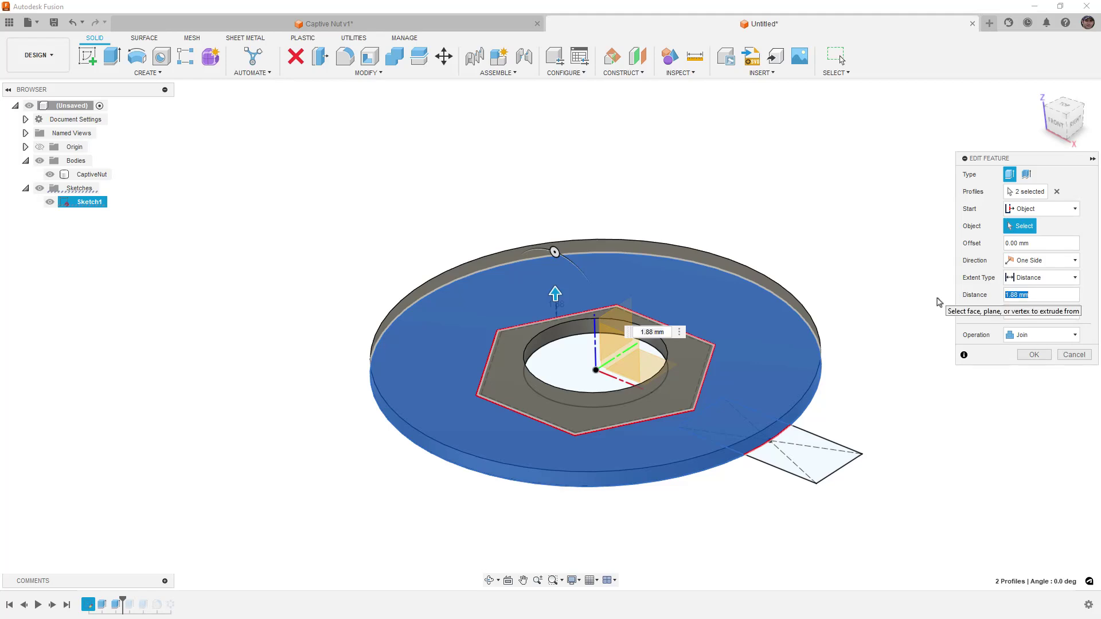
text(14.2)
key(Return)
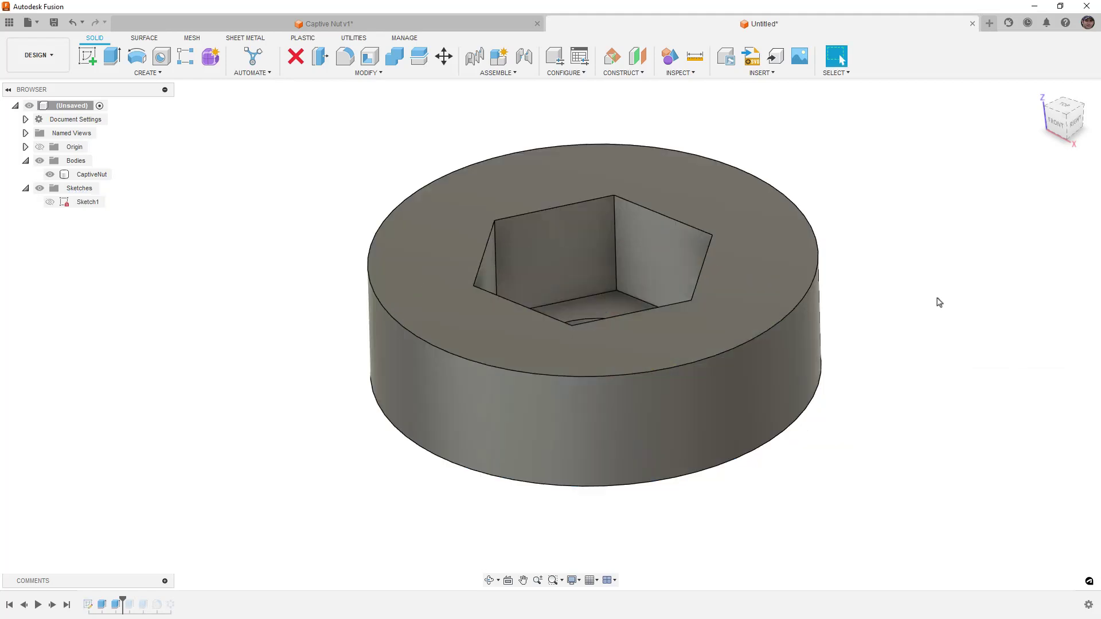
Measure the hex pocket's vertical edge again to confirm 12.32 mm.
key(i)
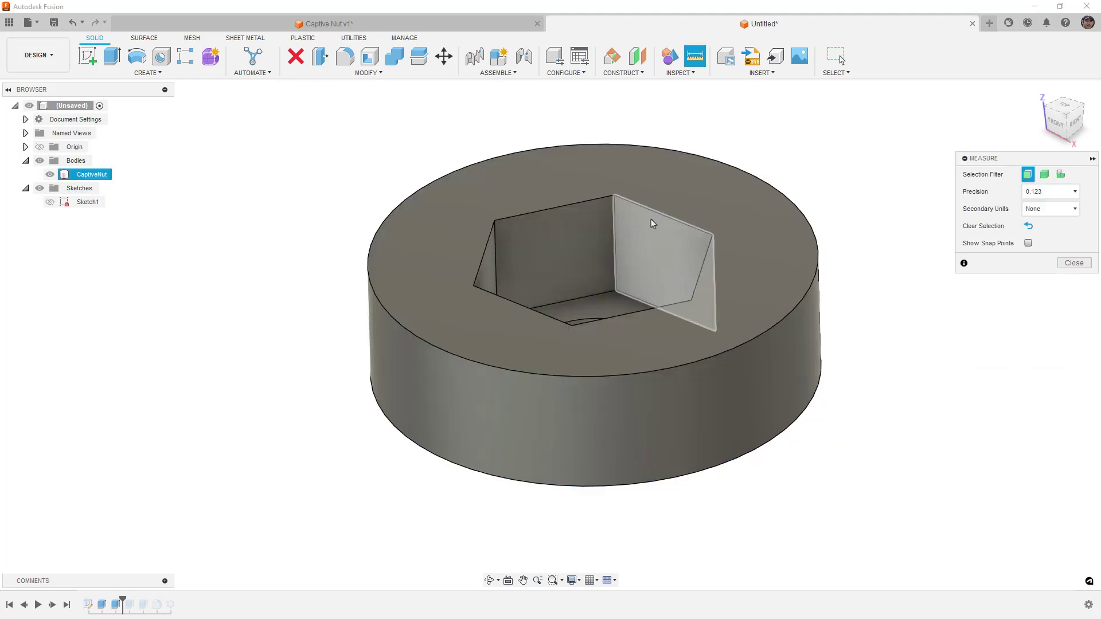
click(617, 236)
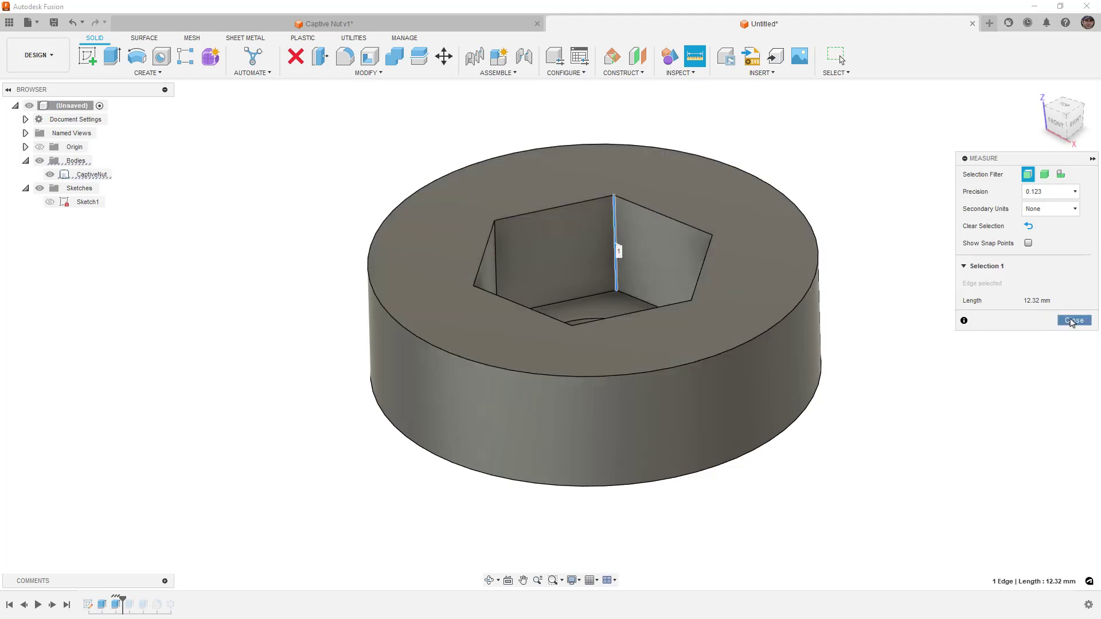
click(1074, 320)
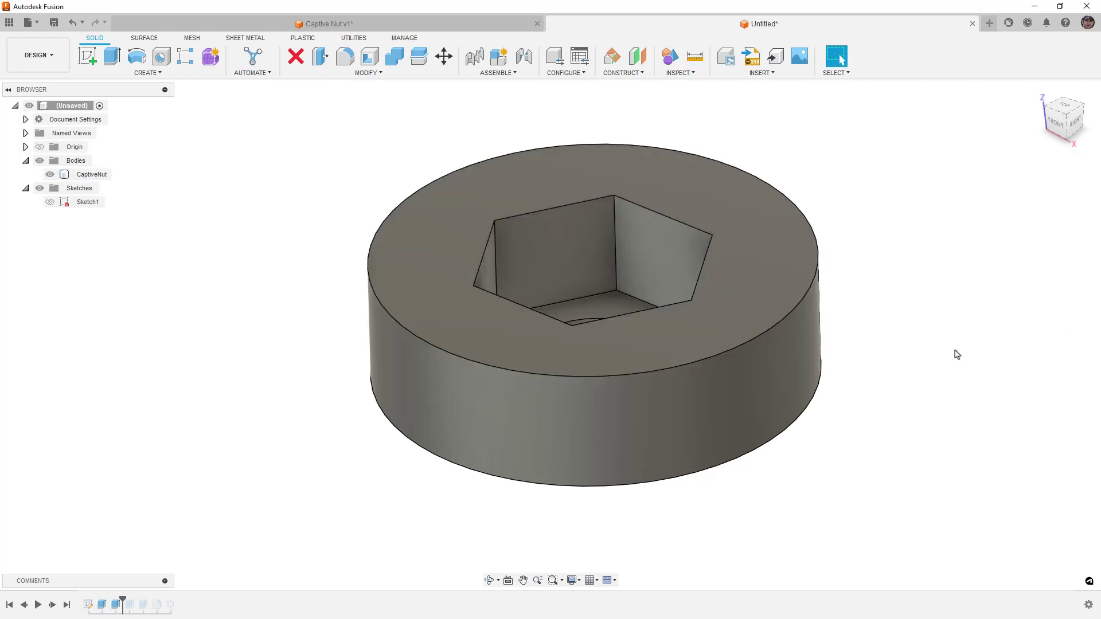
Edit Extrude2 to start from the disc's top face, clearing its old profiles.
click(115, 606)
double_click(115, 607)
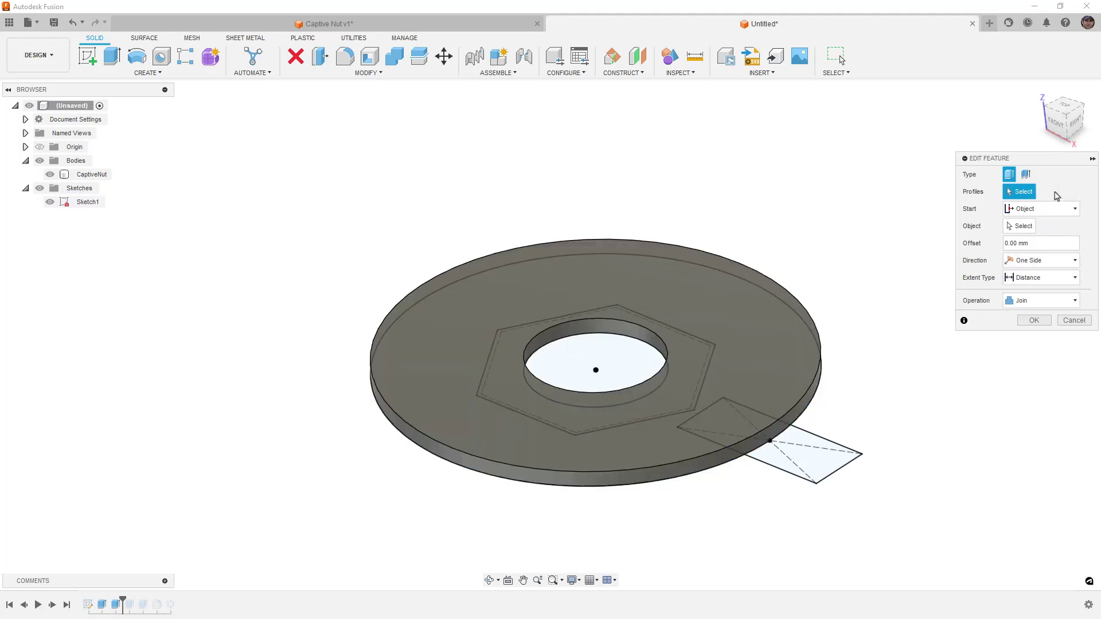
click(1056, 191)
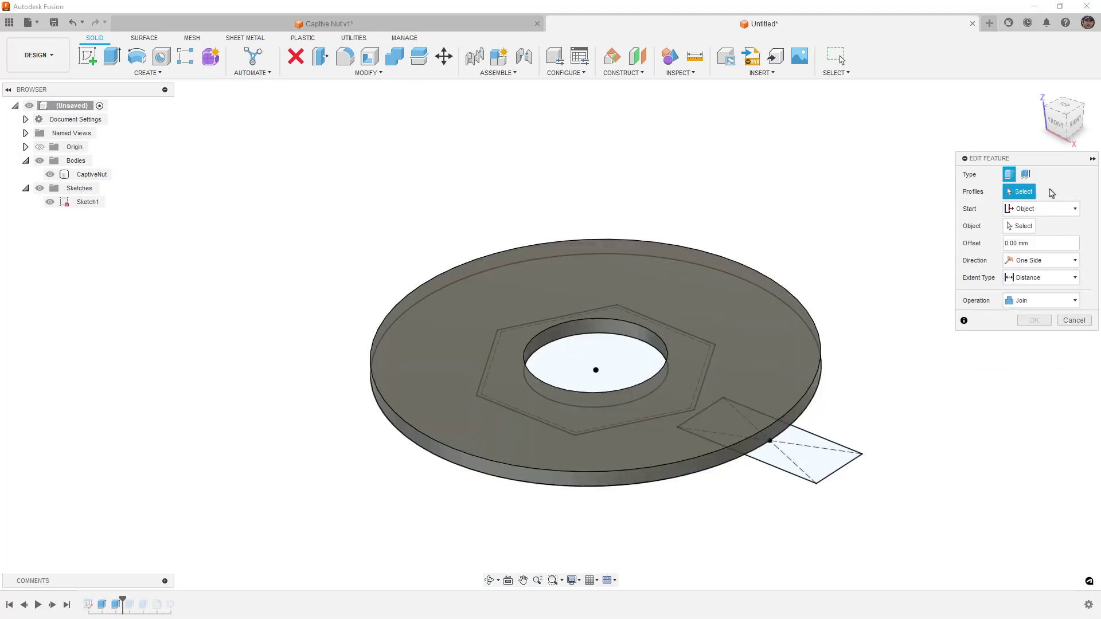
click(1020, 226)
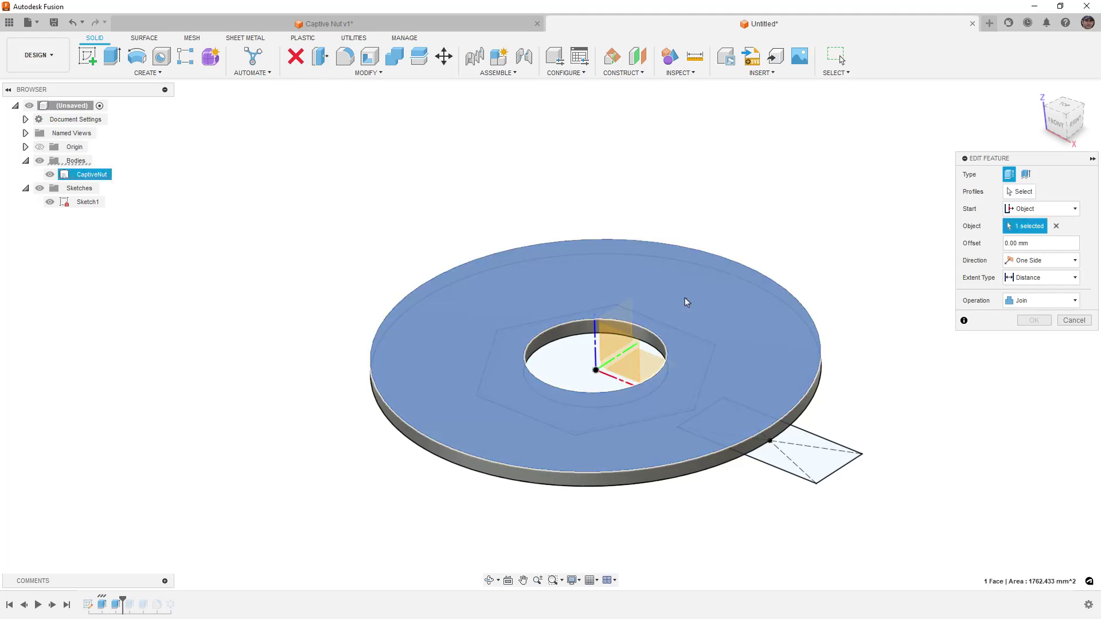
click(686, 299)
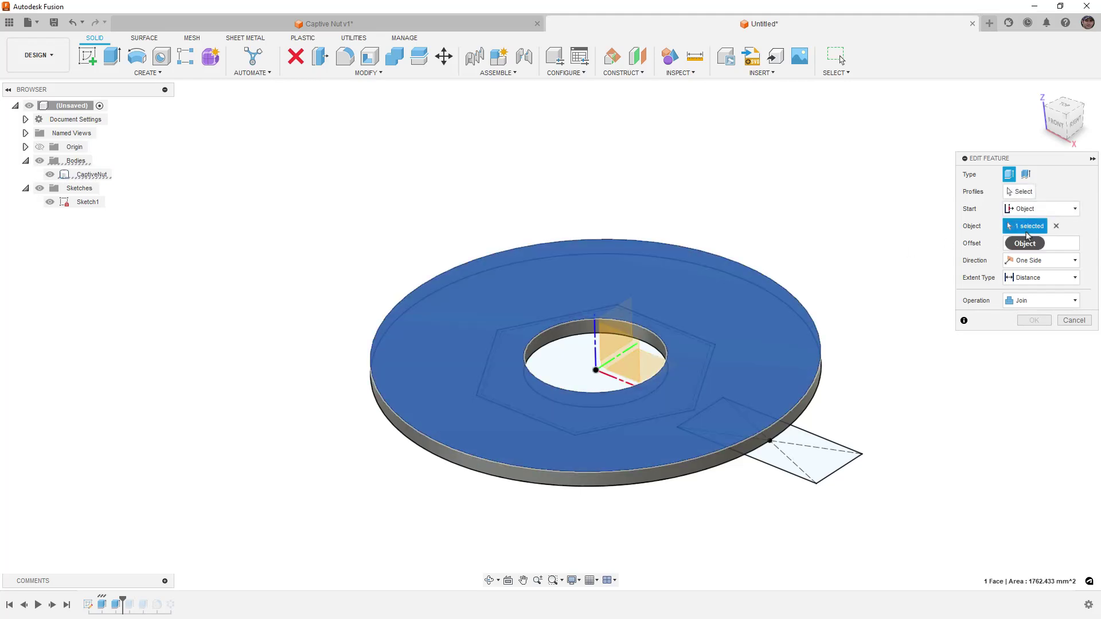
Select both hexagon profiles and confirm the 14.2 mm extrusion.
click(1020, 191)
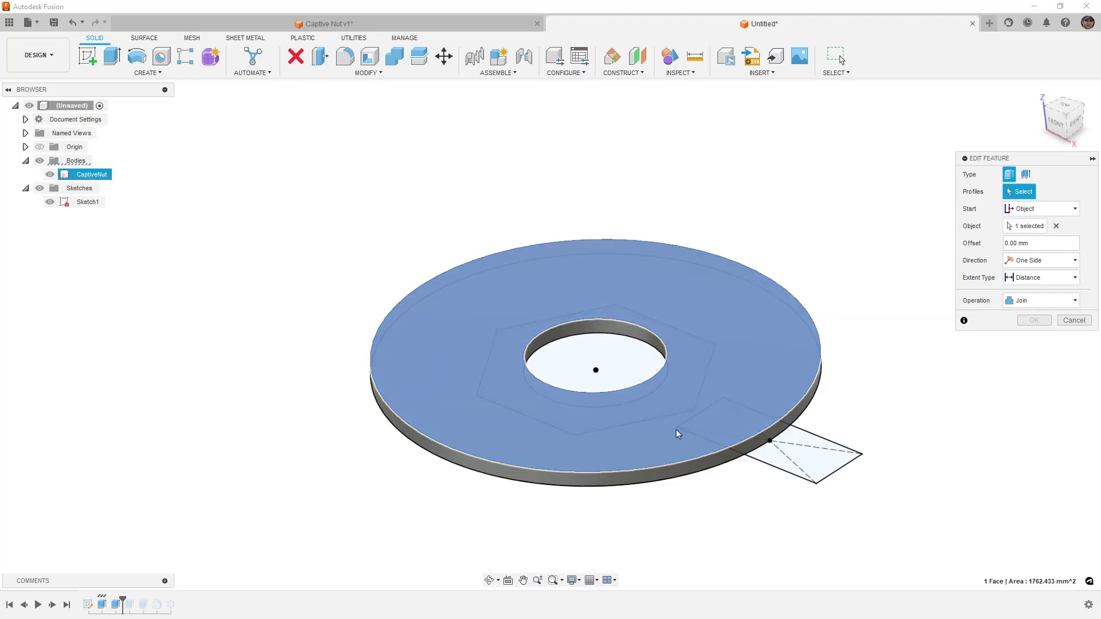
shift+middle_drag(676, 493, 675, 433)
click(679, 408)
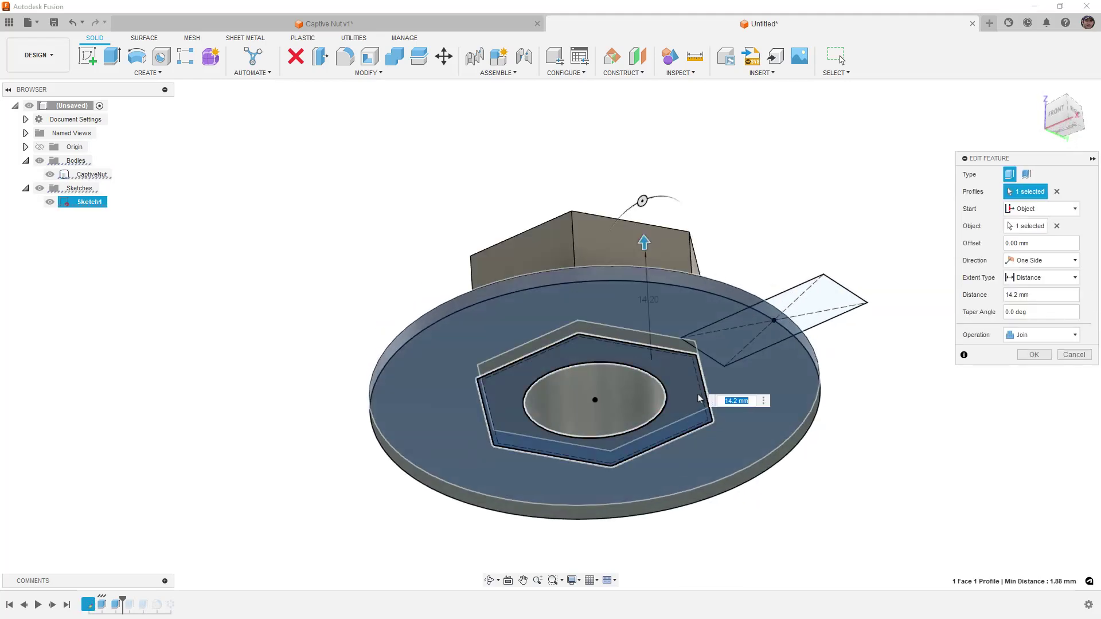
click(688, 401)
click(729, 352)
click(728, 352)
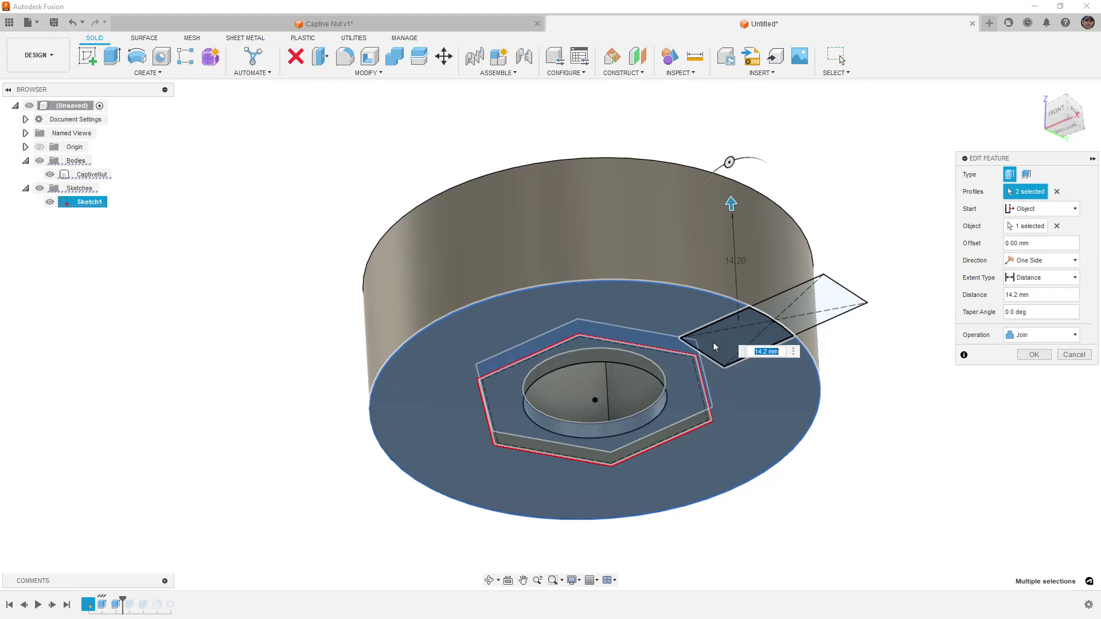
shift+middle_drag(729, 352, 1040, 362)
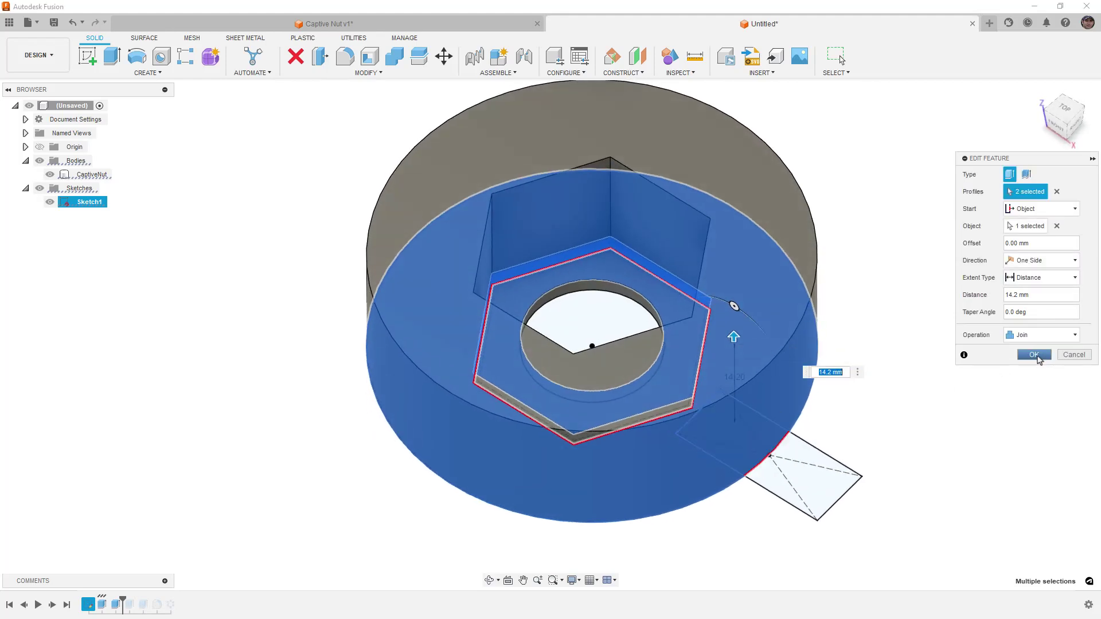
click(1039, 359)
Measure the length of the hex pocket's vertical edge.
key(i)
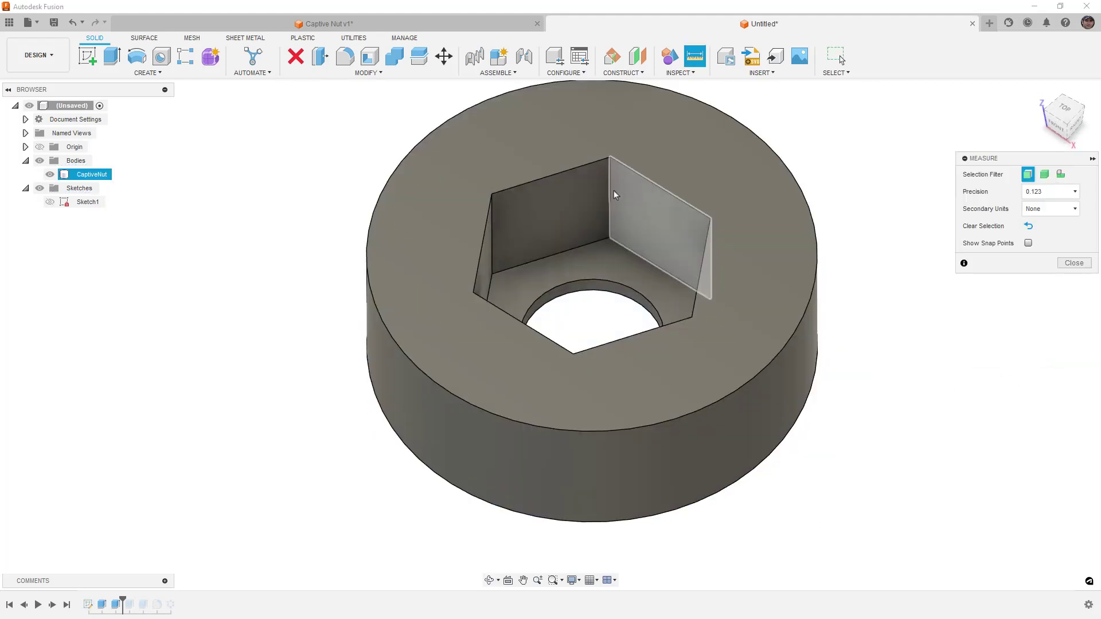
click(610, 192)
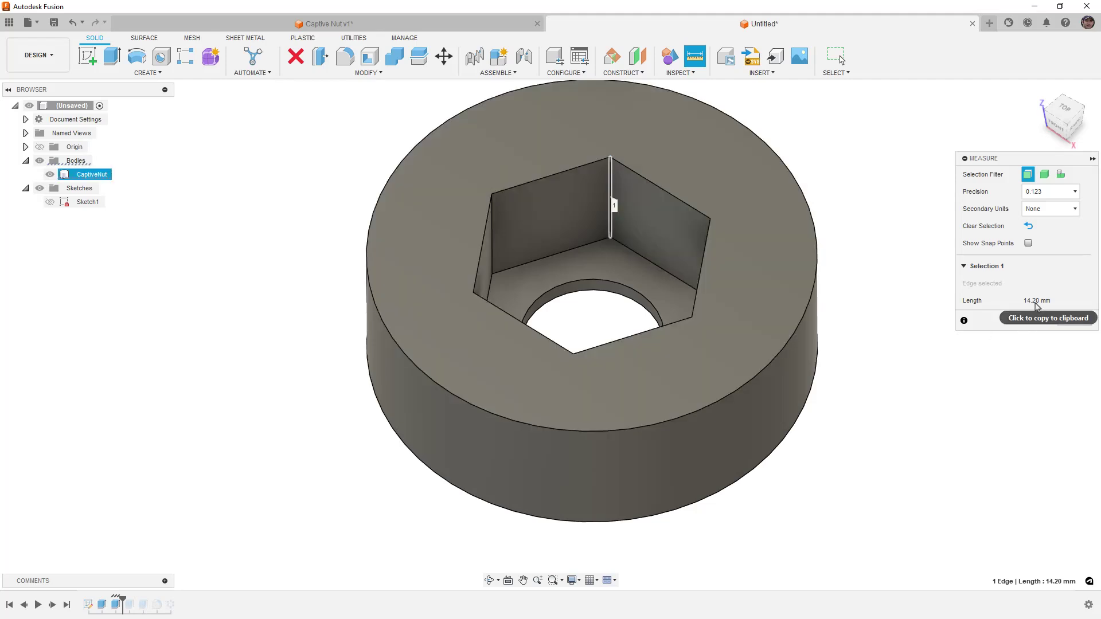
click(1074, 320)
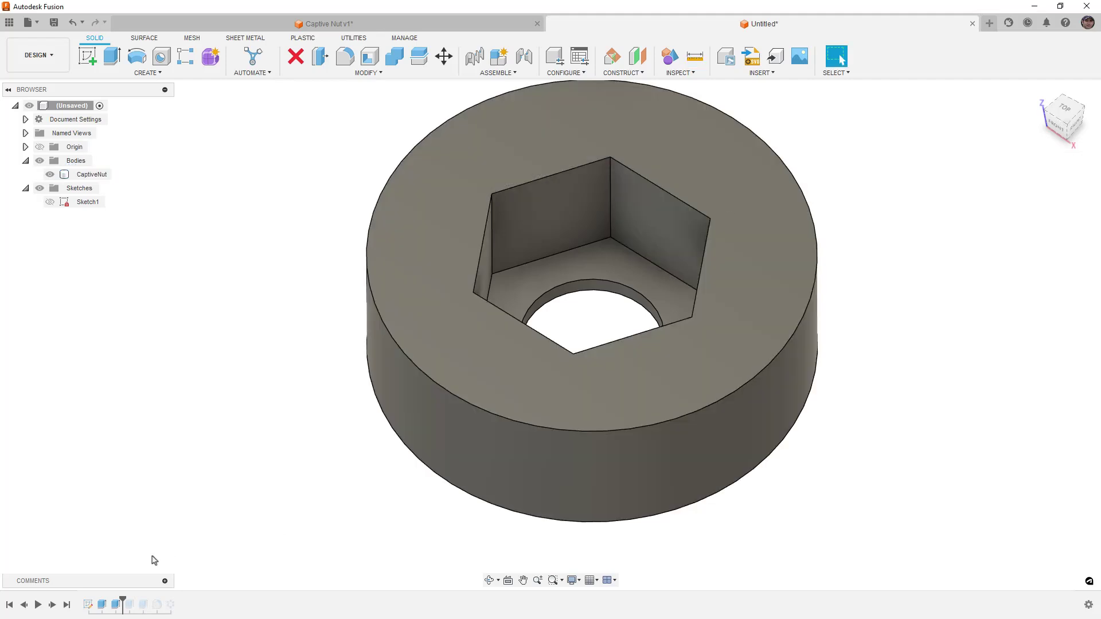
Change the counterbore extrude distance from 7 mm to 2 mm and roll the timeline to the end.
double_click(129, 605)
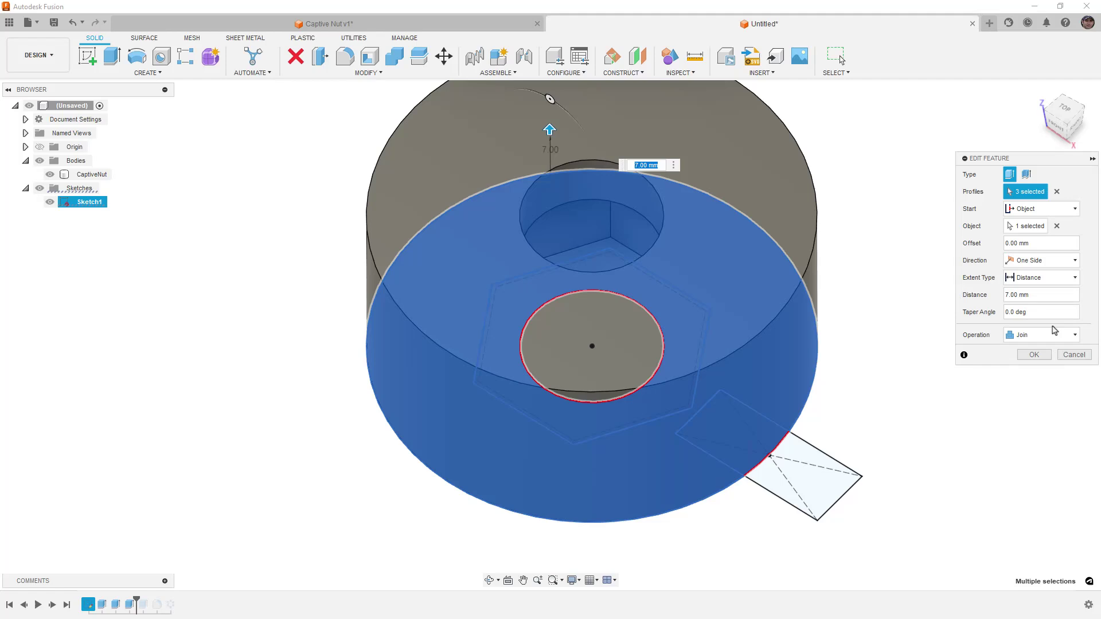
click(1041, 296)
text(2)
key(Return)
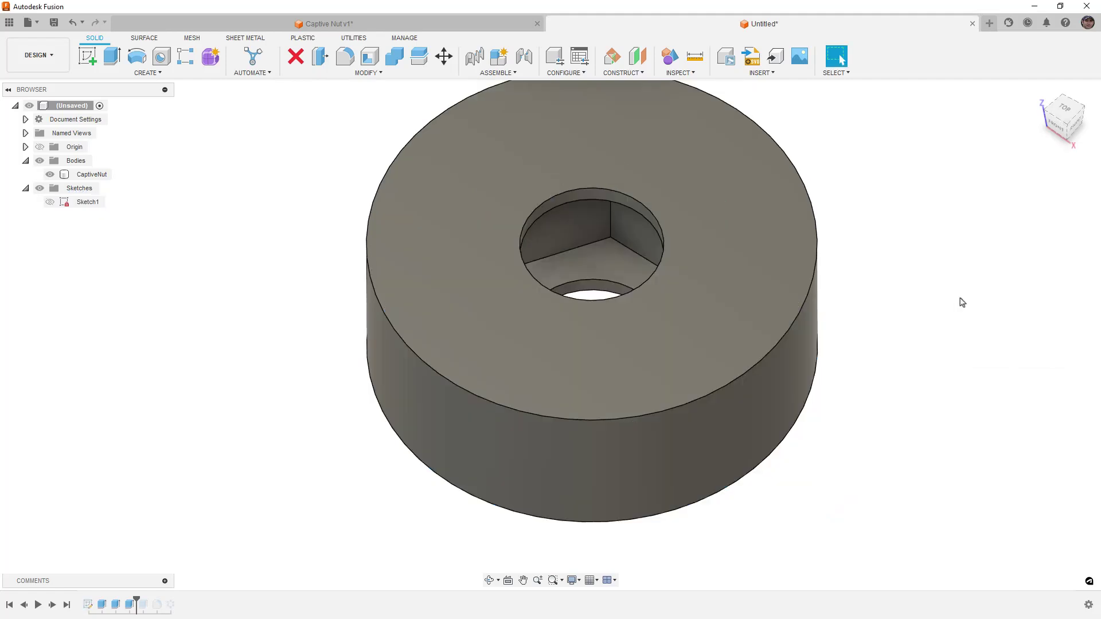
drag(138, 599, 181, 607)
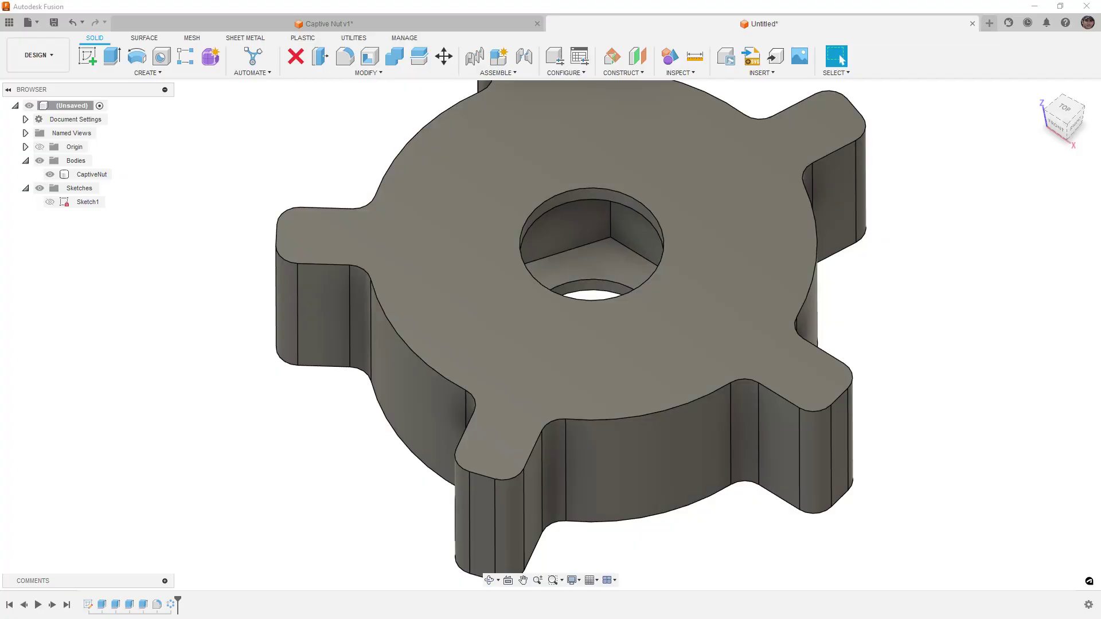
Save the CaptiveNut body as a mesh and send it to Creality Print.
right_click(78, 175)
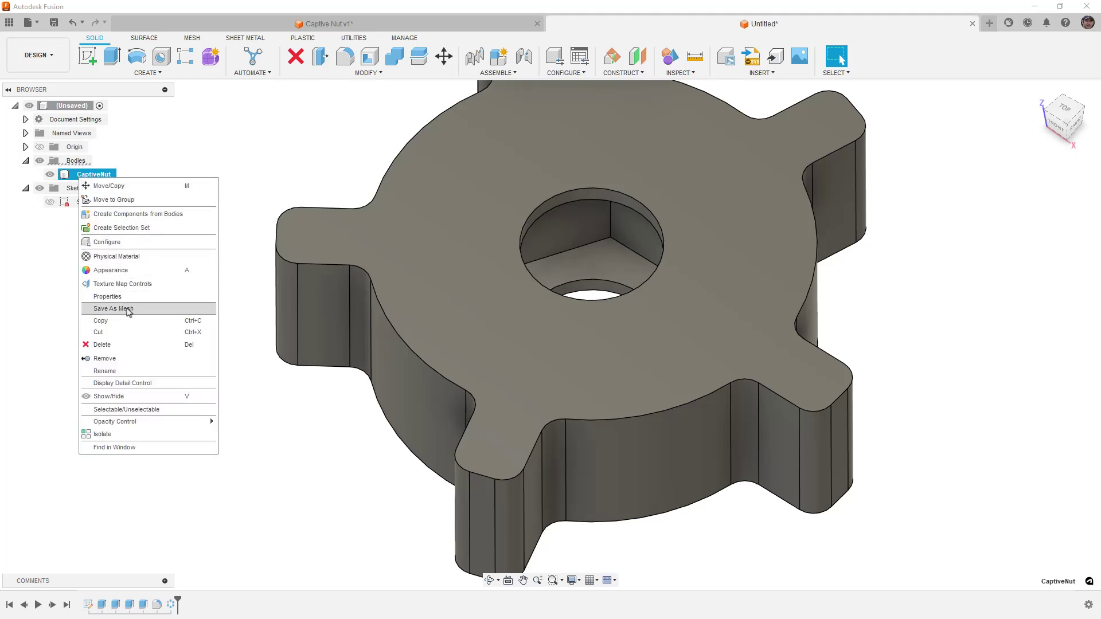
click(128, 309)
click(1034, 390)
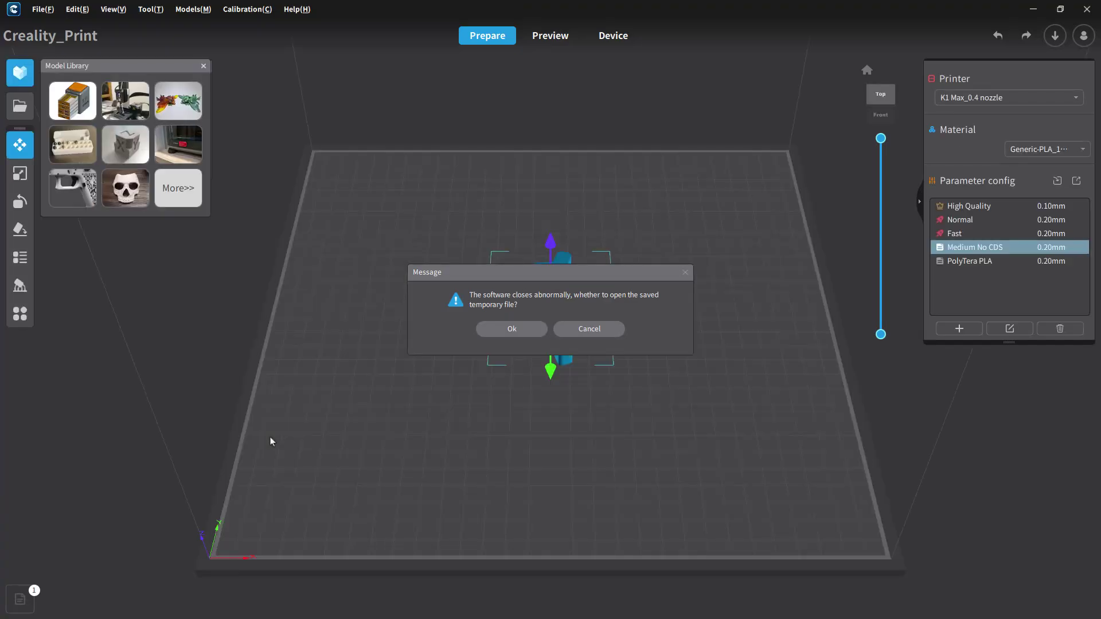
Dismiss the recovery prompt, slice the knob, and step the preview down toward layer 80.
click(601, 332)
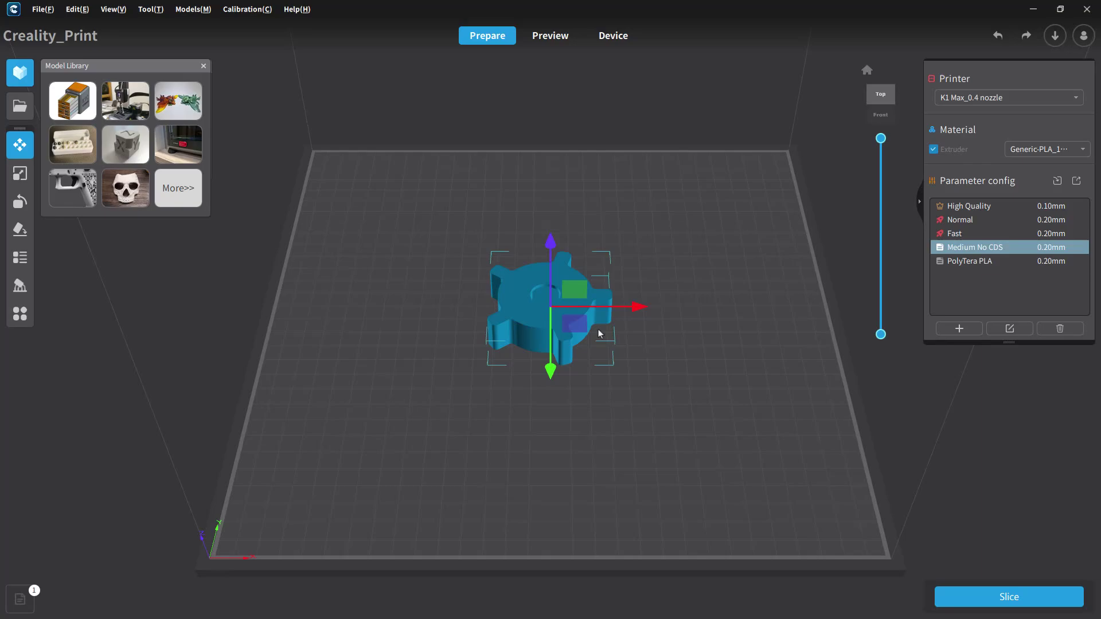
click(996, 593)
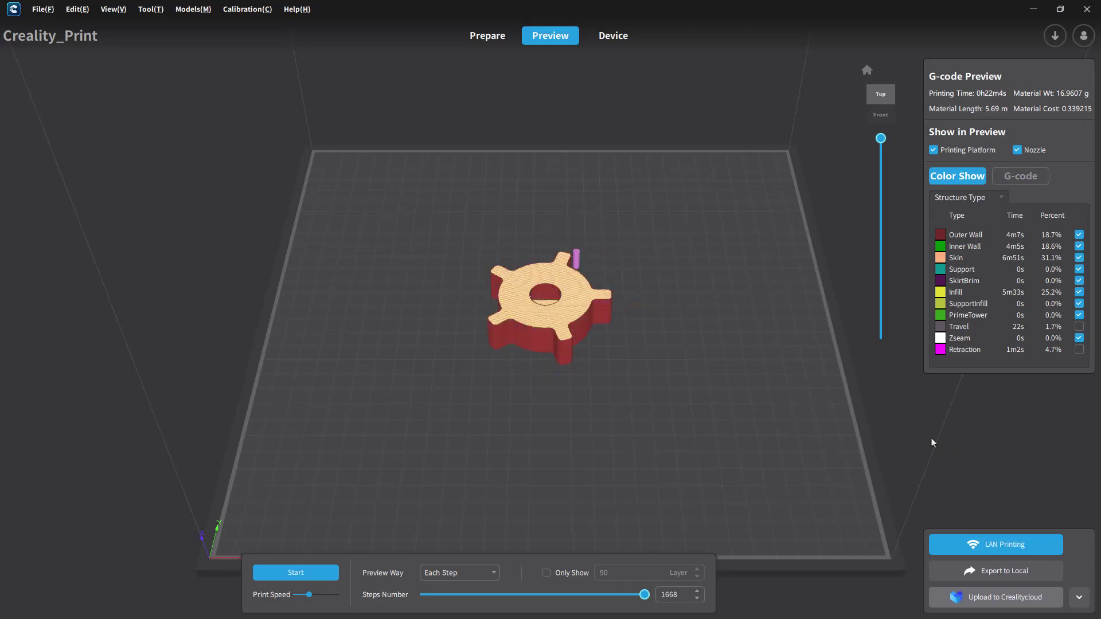
scroll(520, 253, up, 6)
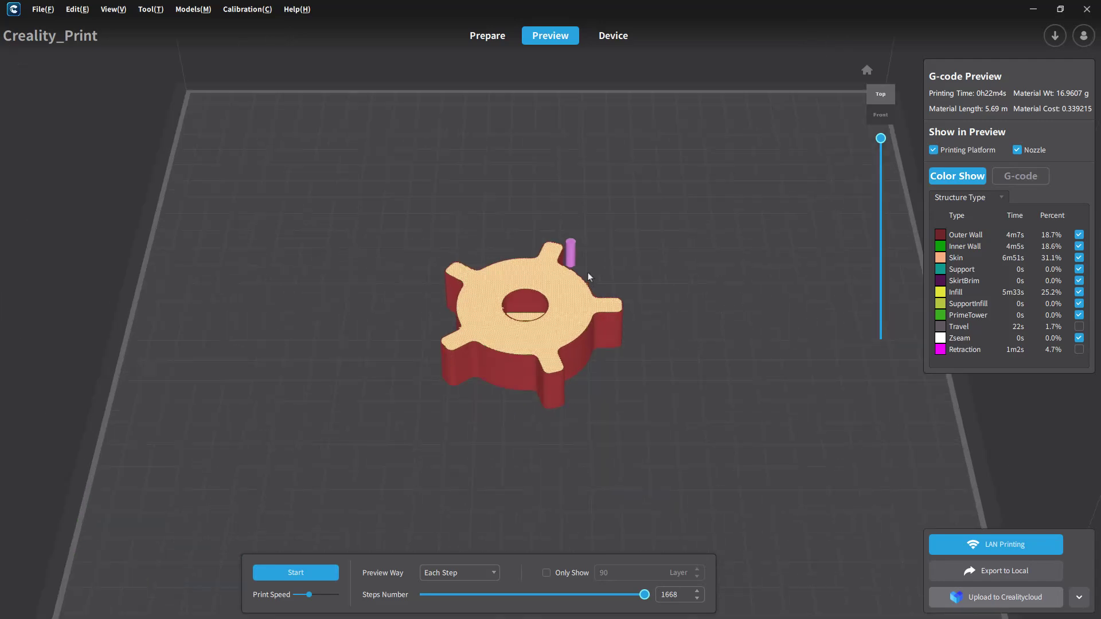
mouse_move(881, 140)
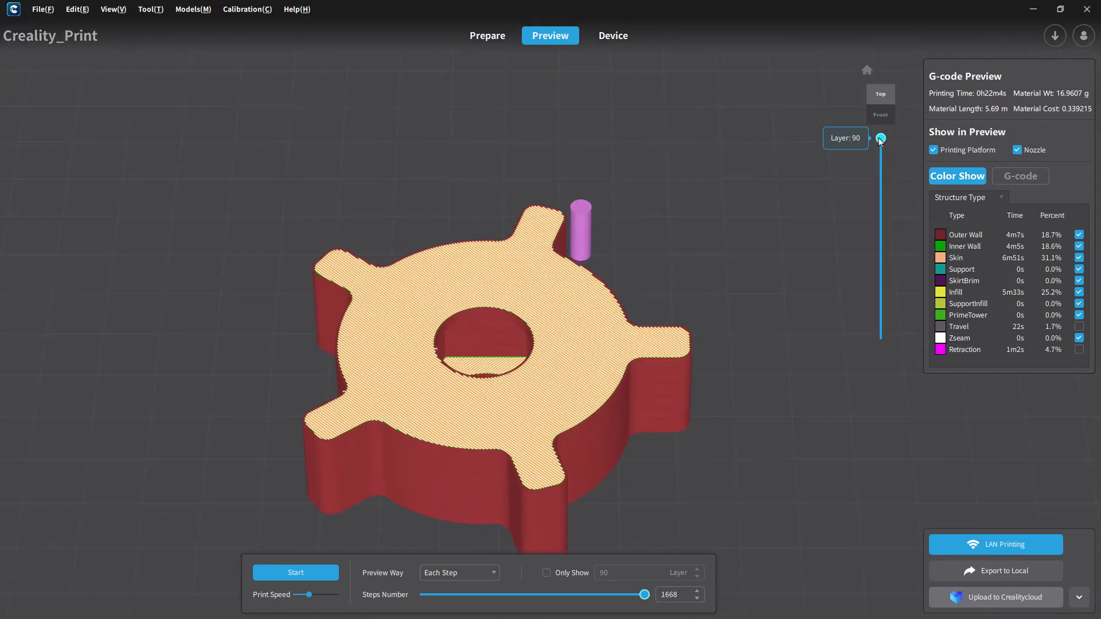
drag(881, 140, 881, 160)
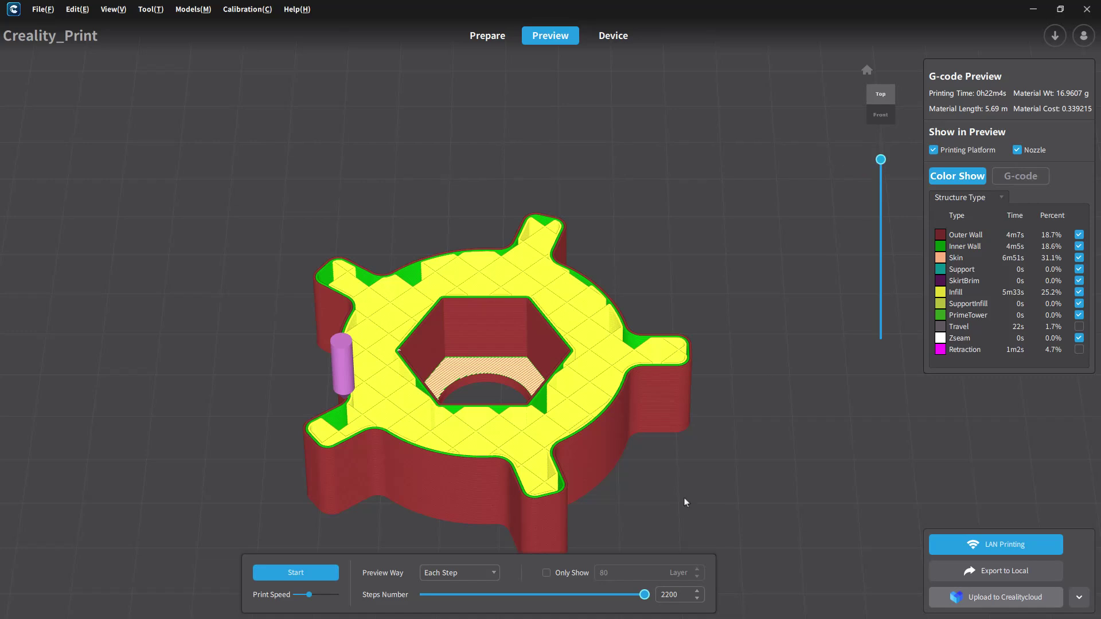
drag(645, 595, 667, 599)
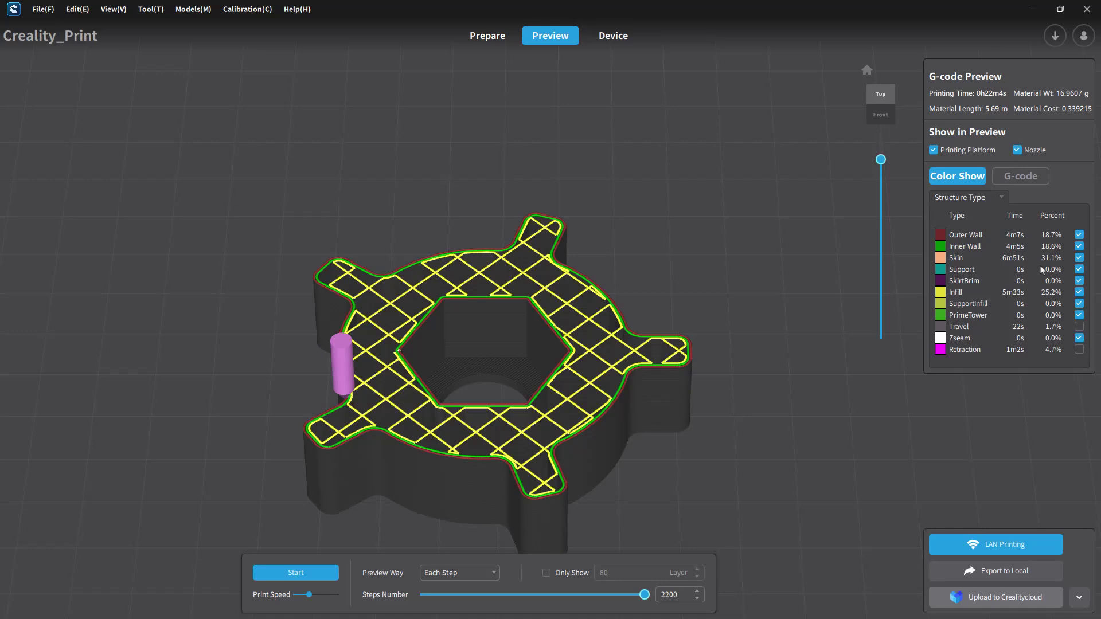
Show the G-code listing and inspect layers 80–82, scrubbing steps from outer walls to infill.
click(1027, 177)
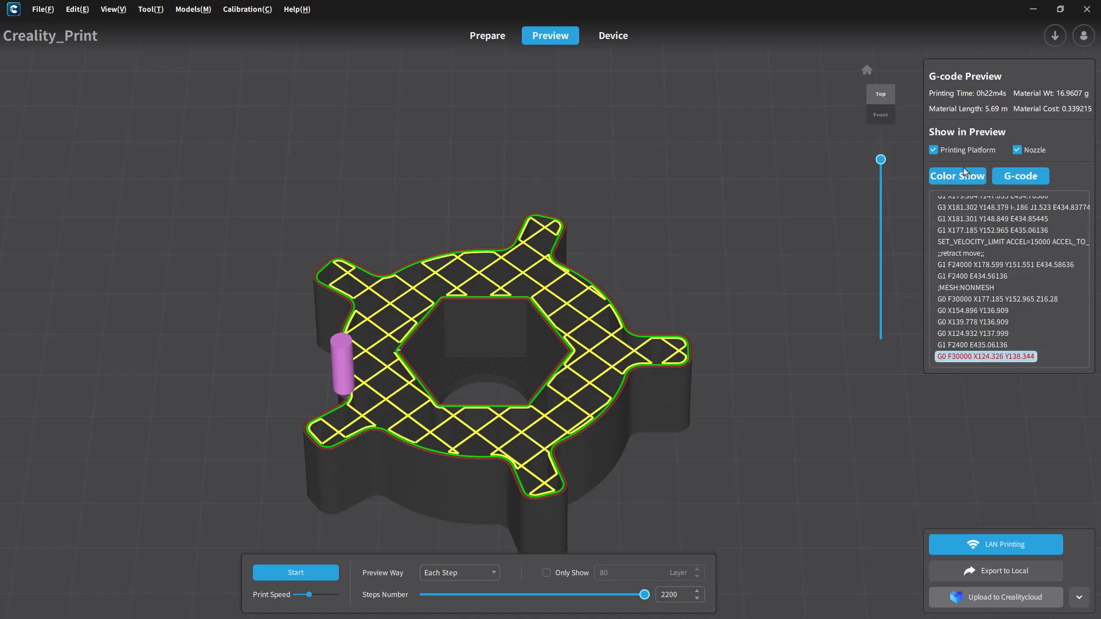
mouse_move(882, 159)
scroll(882, 159, up, 2)
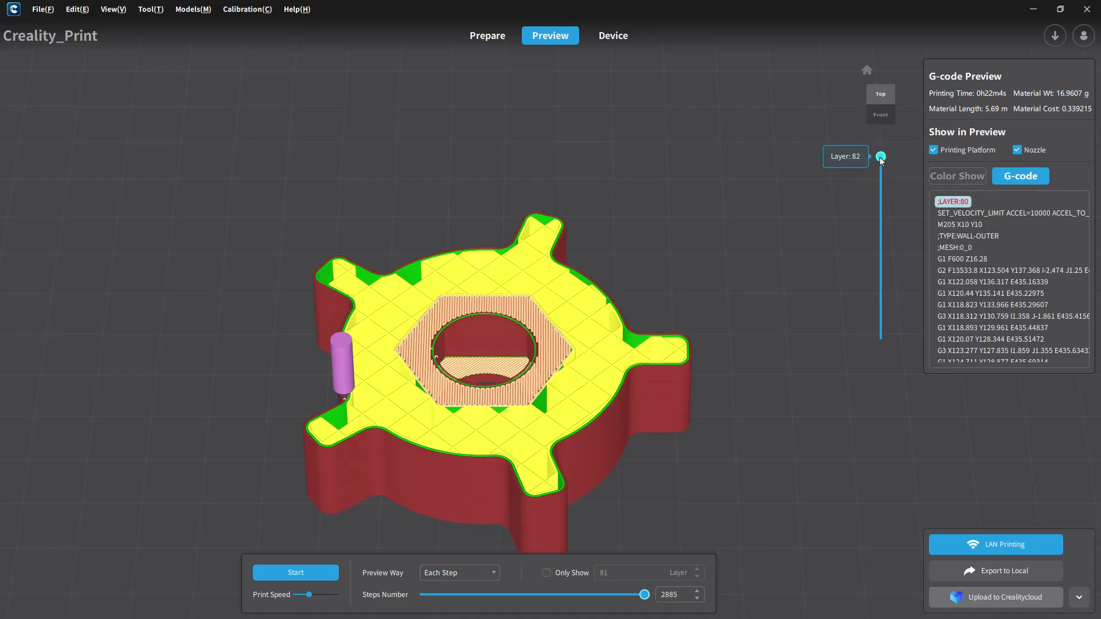
scroll(881, 161, down, 1)
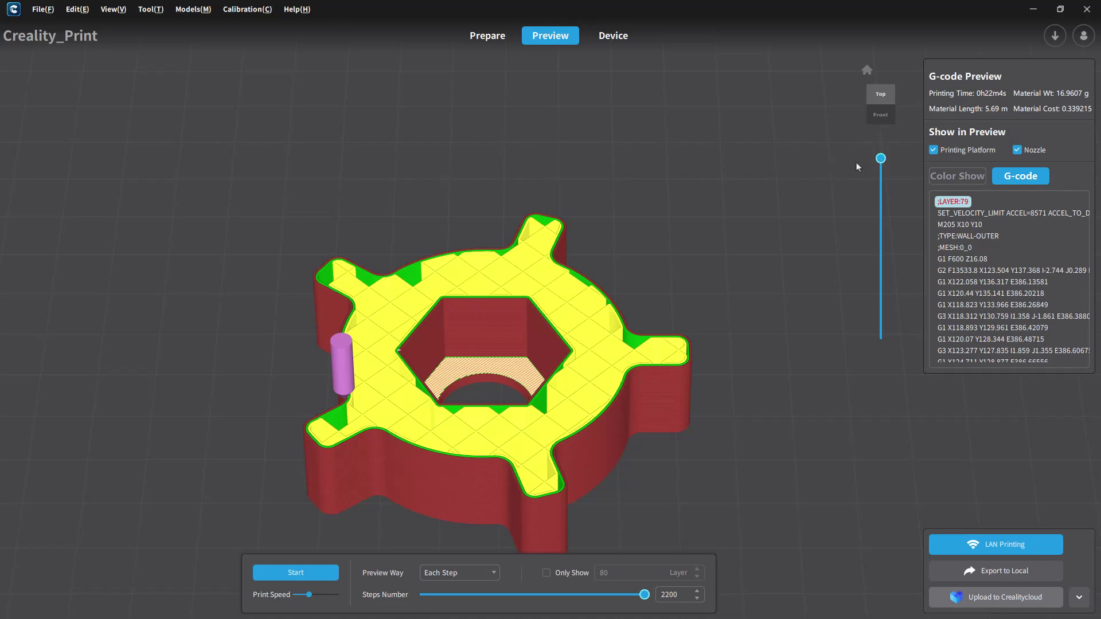
scroll(881, 159, up, 1)
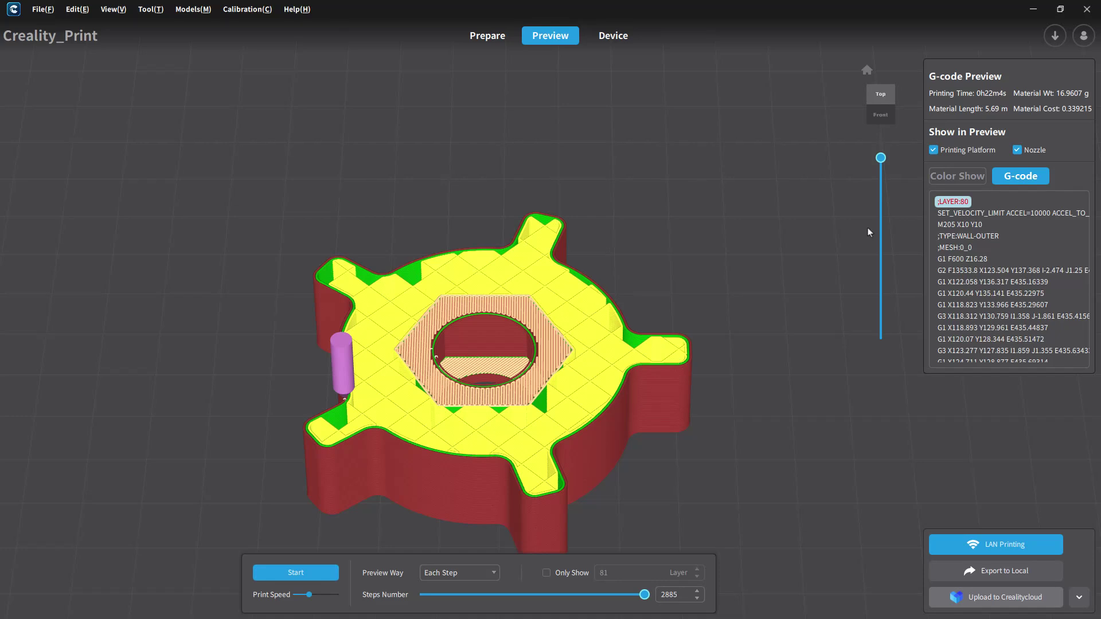
scroll(884, 161, down, 1)
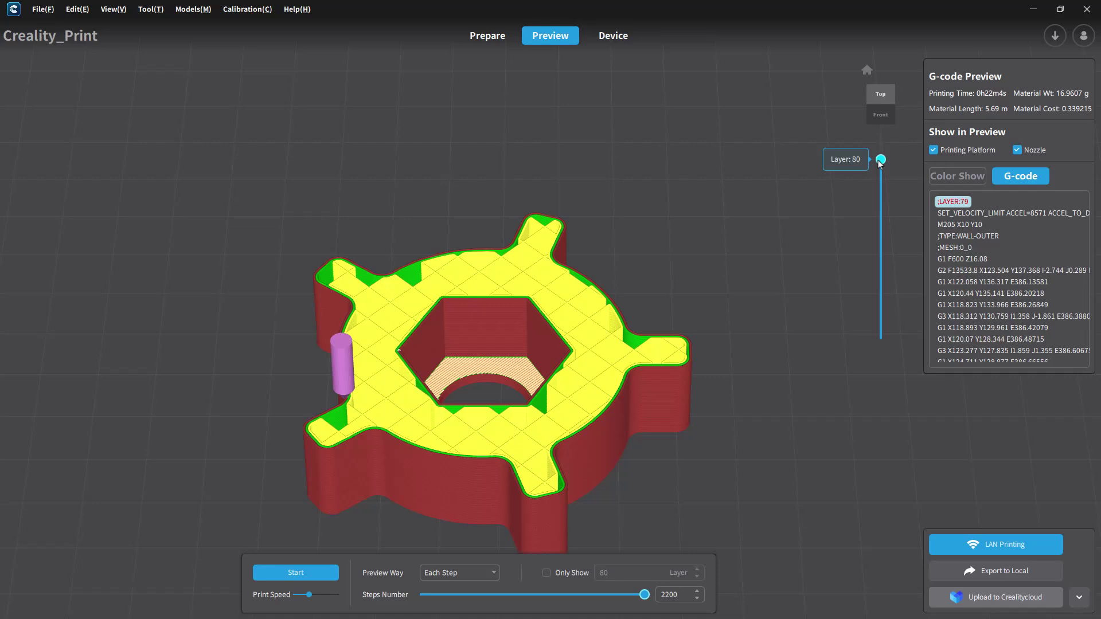
scroll(880, 161, up, 1)
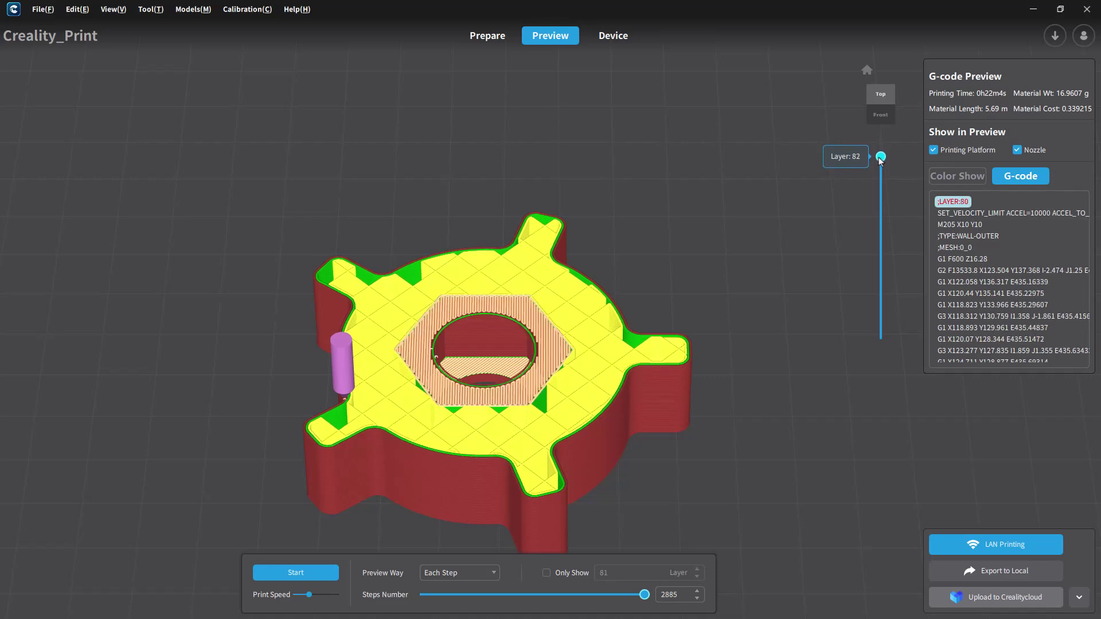
drag(638, 598, 578, 608)
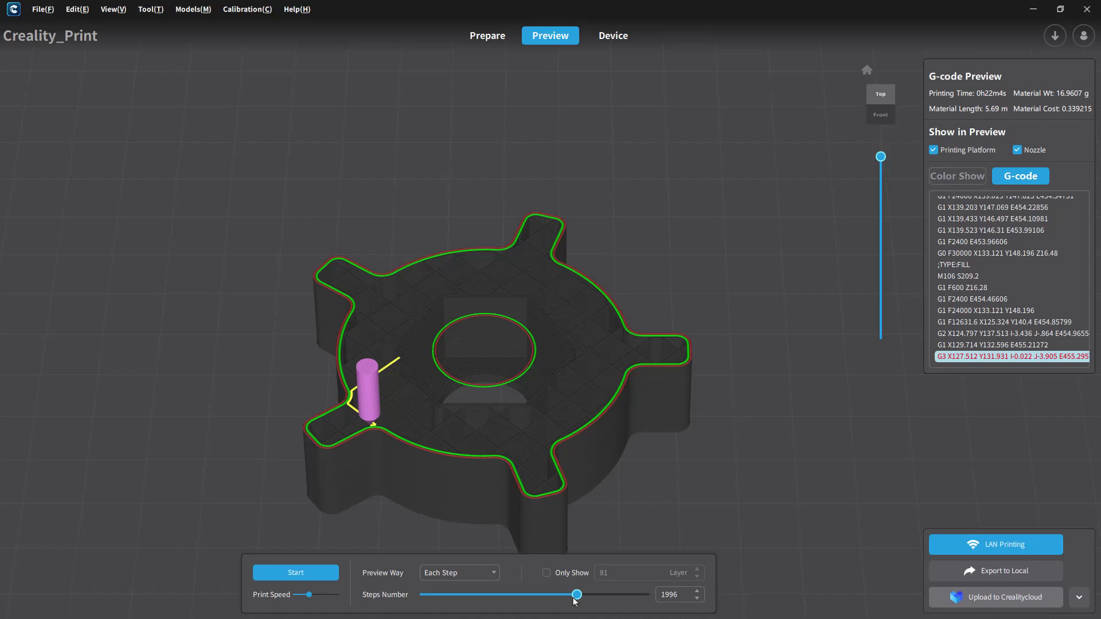
drag(578, 597, 645, 597)
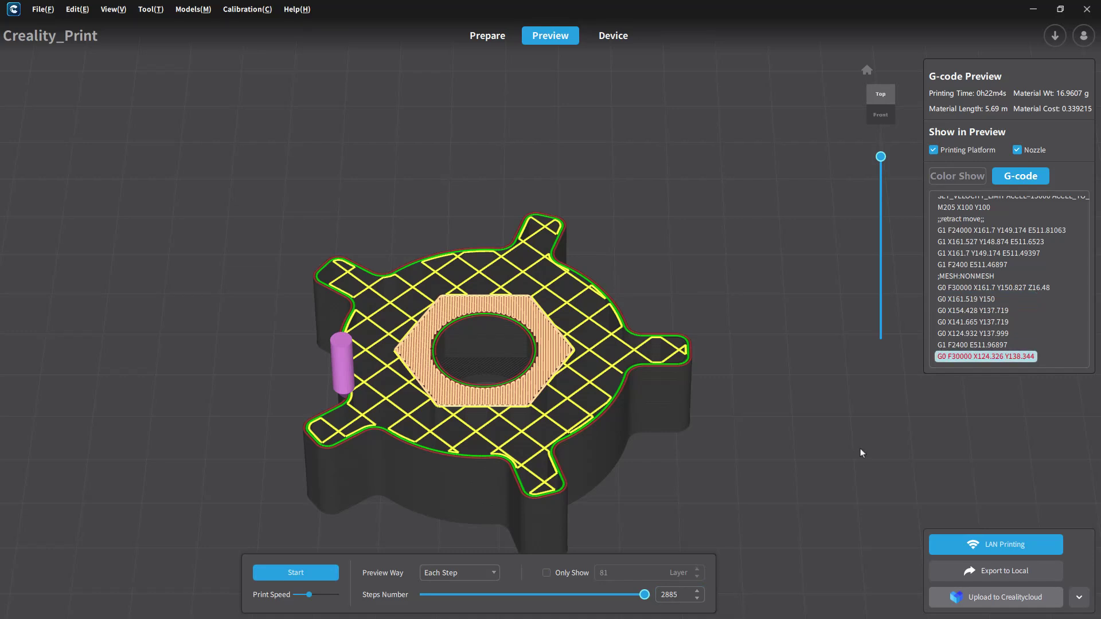
Save the G-code into 02 How To Videos > 02 Fusion > 99 Sandbos and open it in VS Code.
click(1002, 573)
click(55, 90)
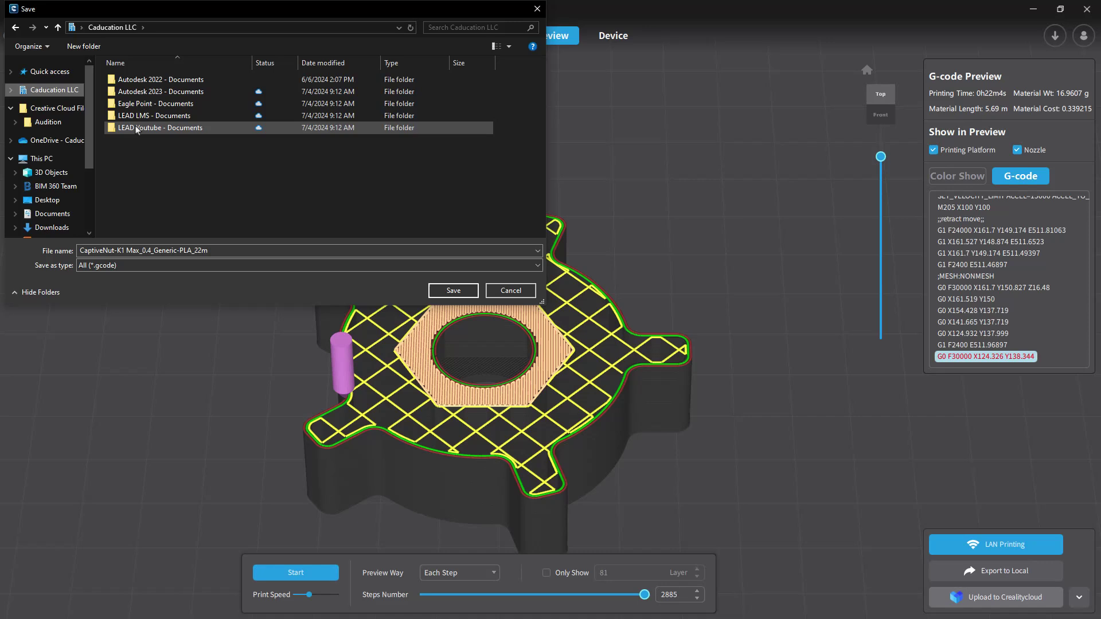
double_click(138, 129)
double_click(139, 116)
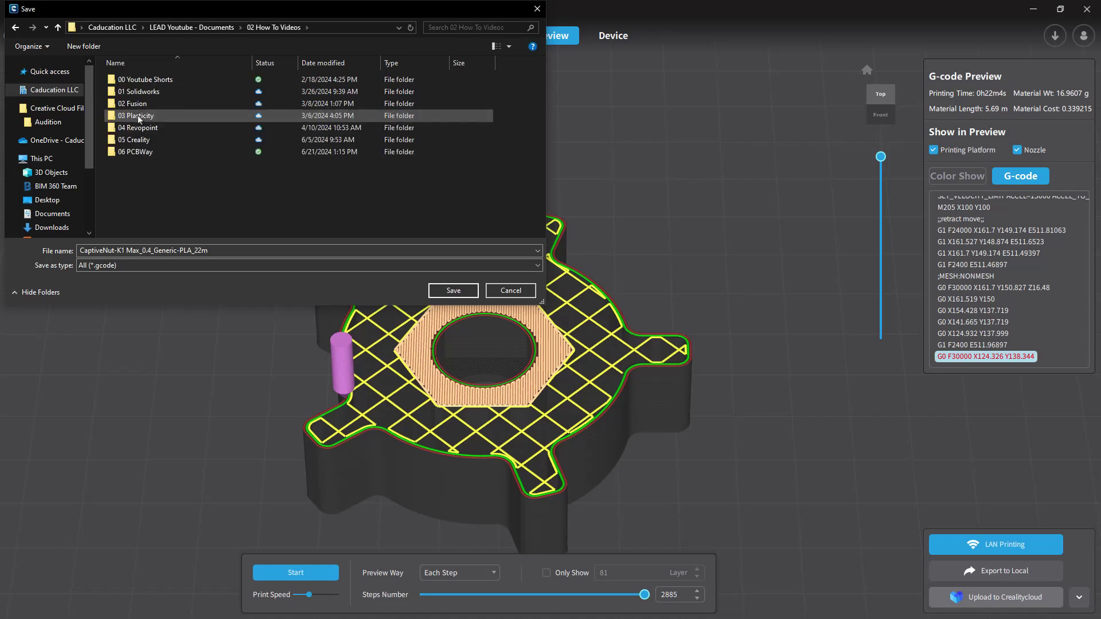
double_click(138, 104)
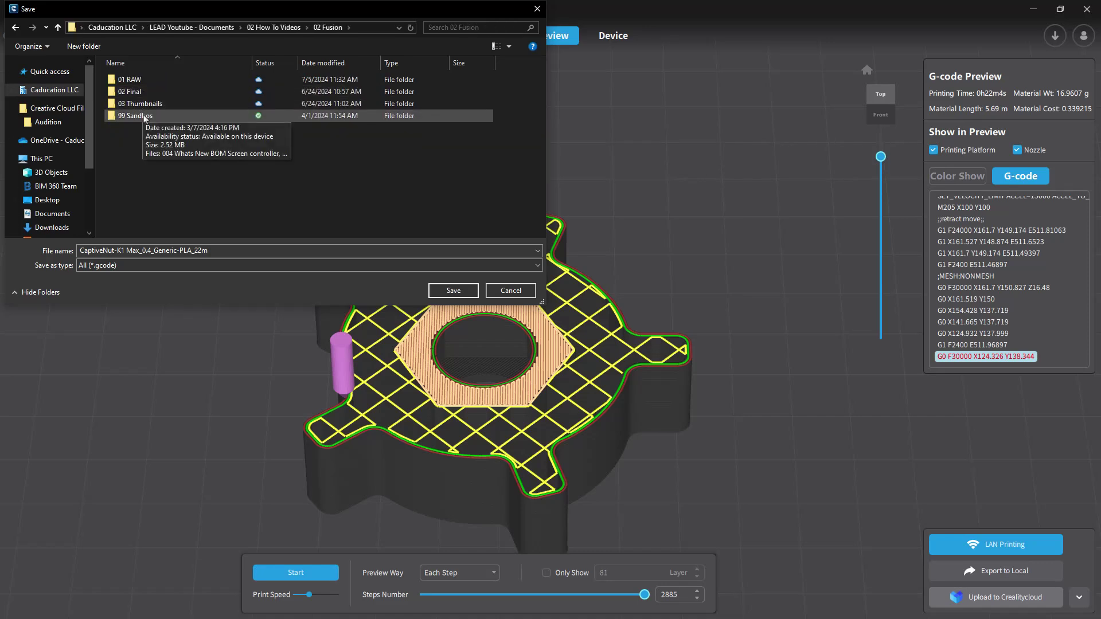
double_click(136, 116)
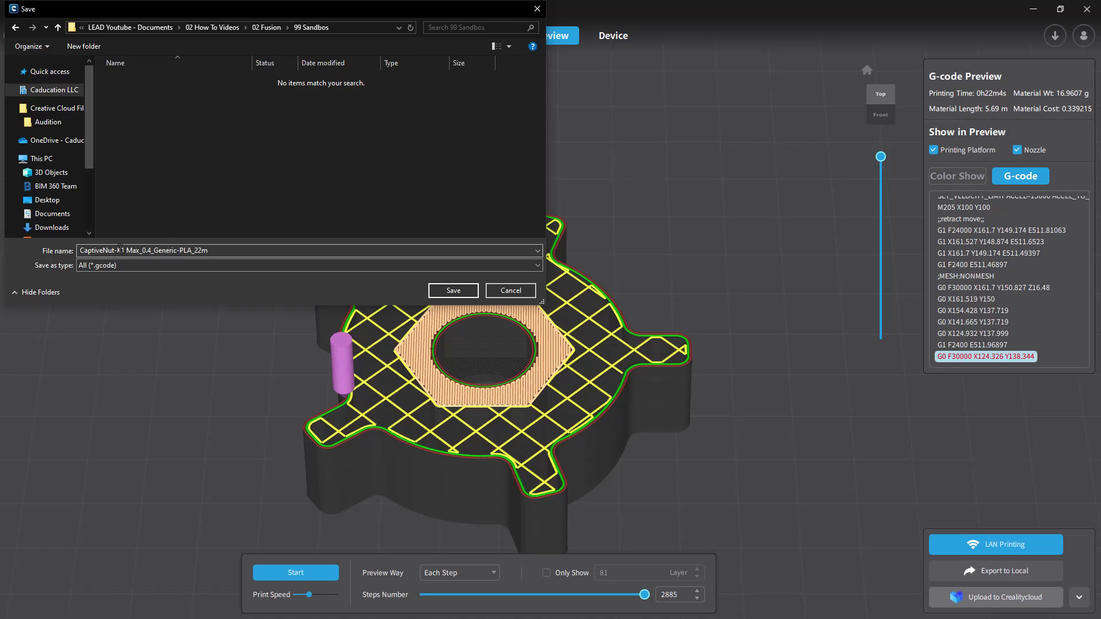
click(454, 291)
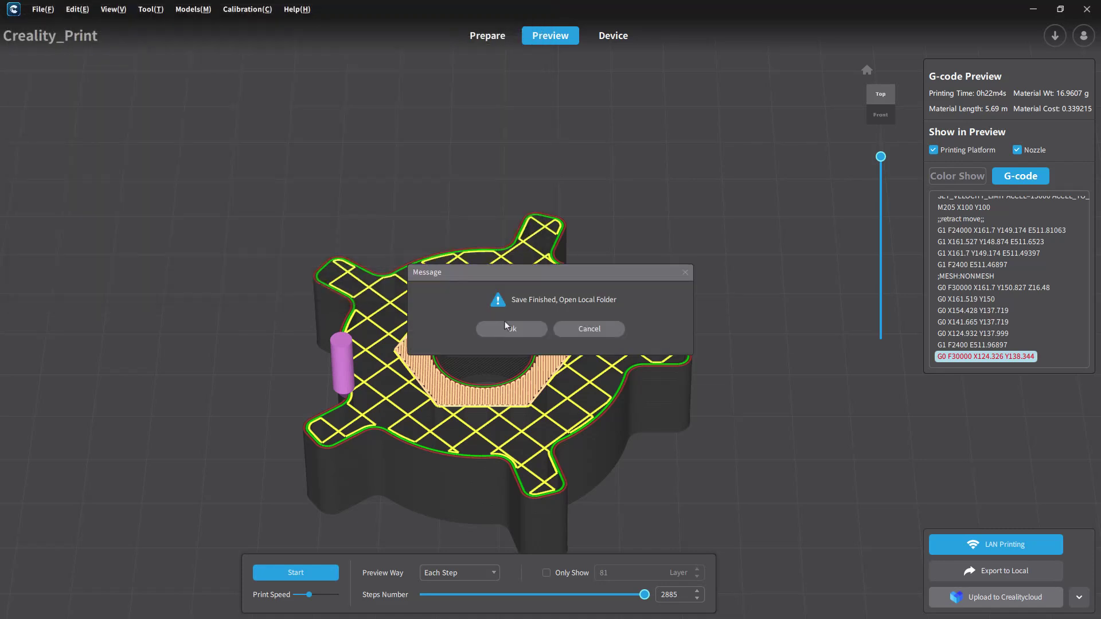
click(508, 327)
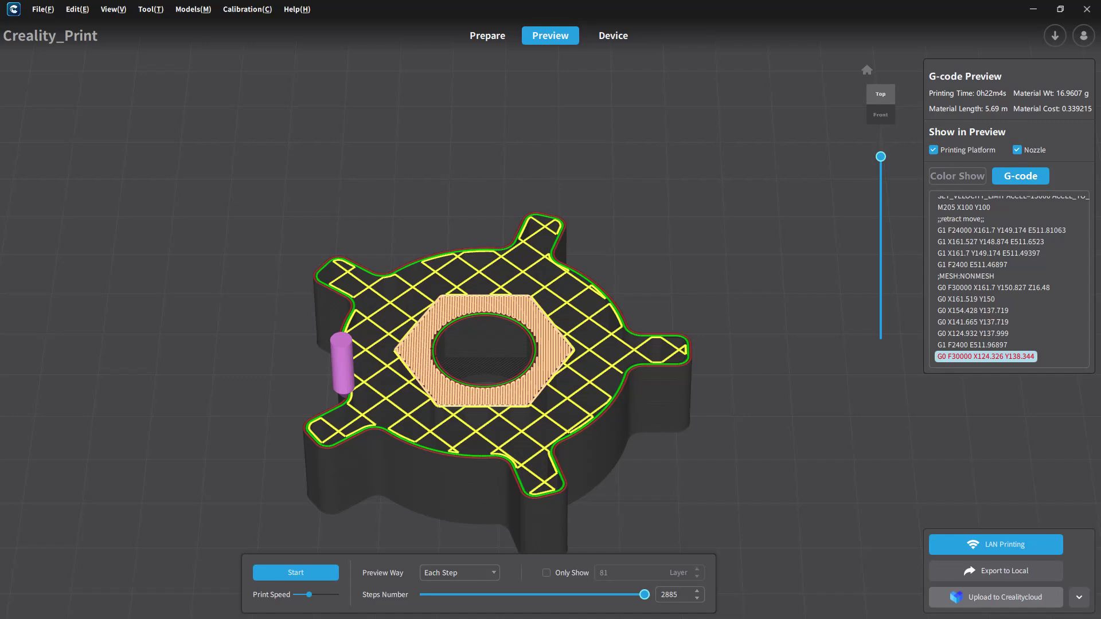
key(alt+Tab)
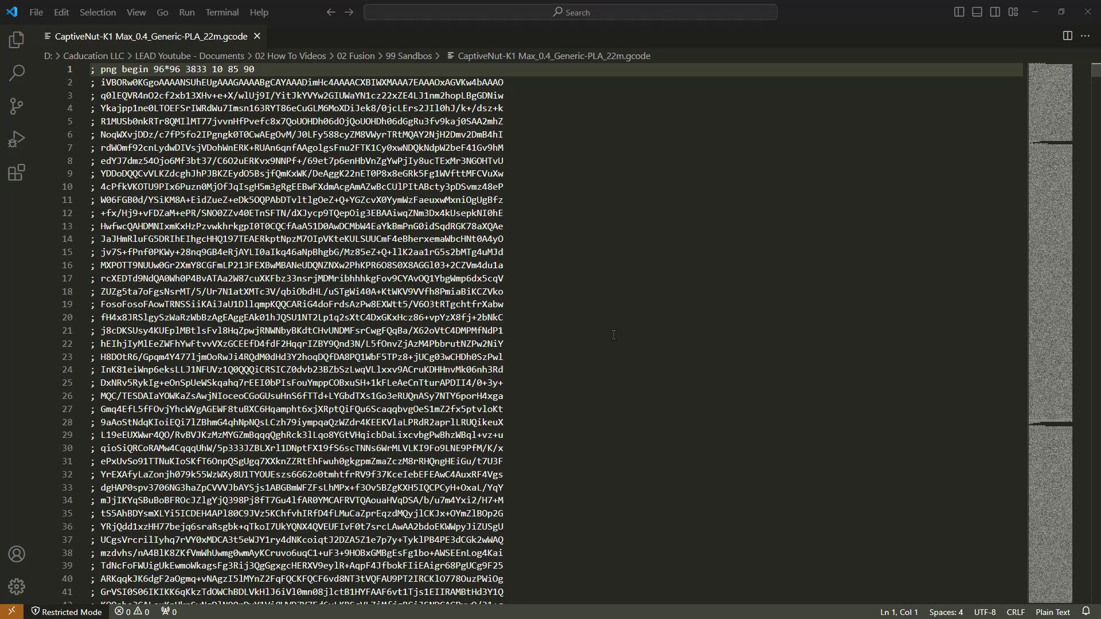
Scroll past the base64 thumbnail data to the G1 movement lines.
click(608, 329)
scroll(608, 329, down, 4)
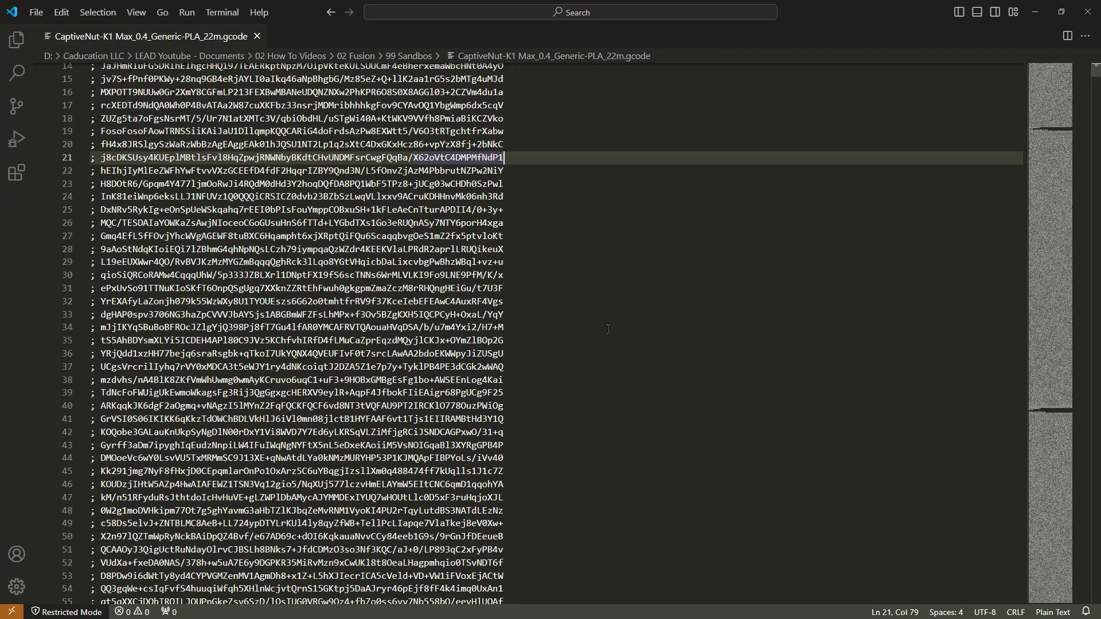
scroll(609, 330, down, 12)
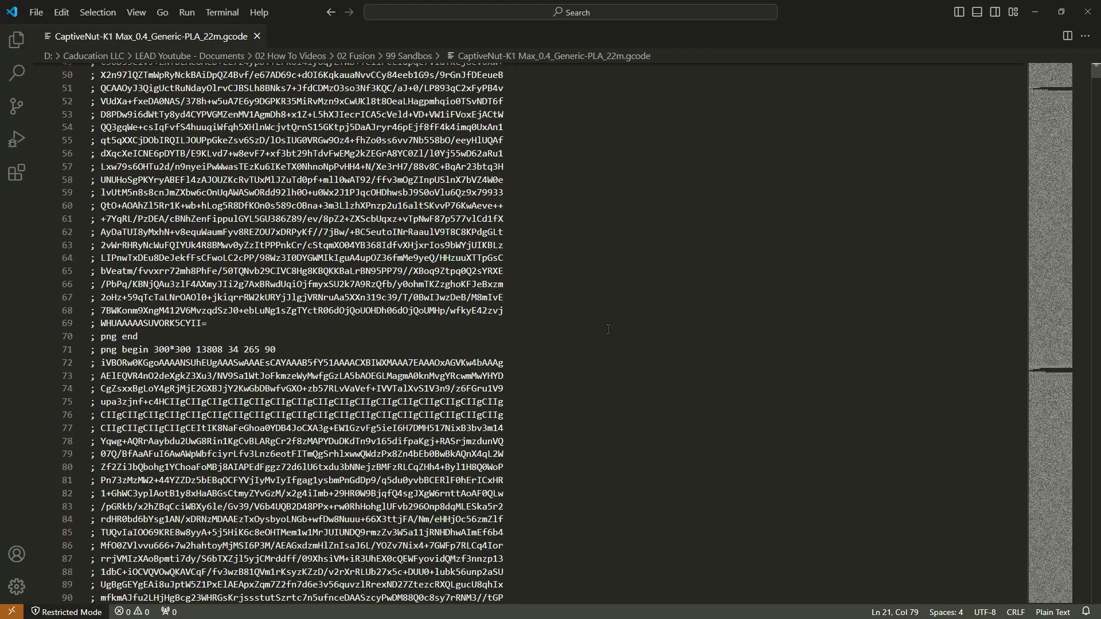
scroll(644, 335, down, 2)
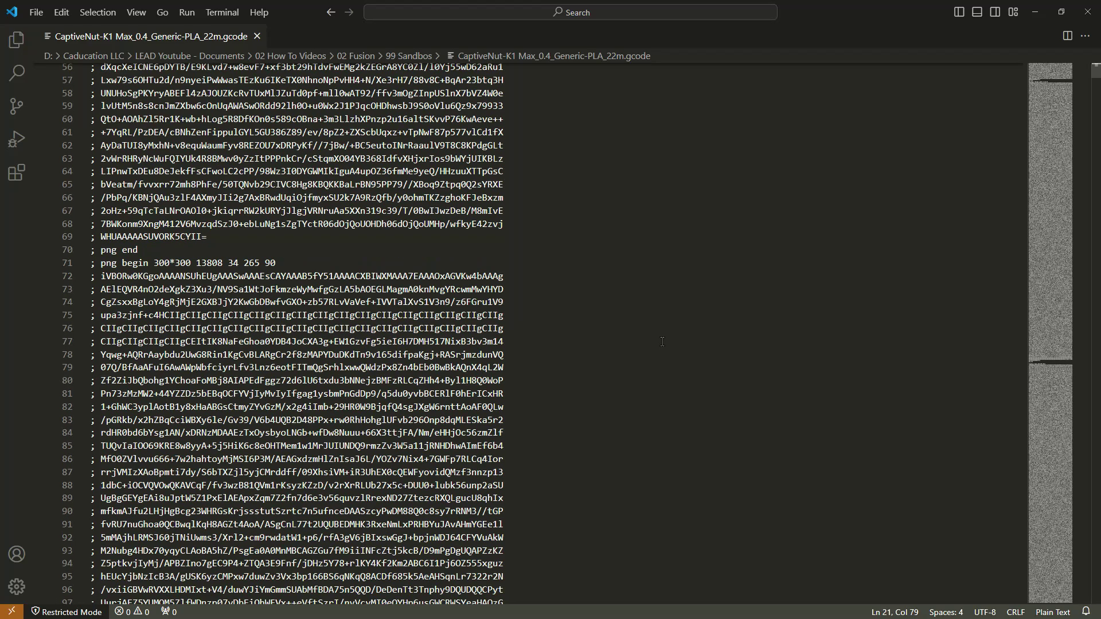
scroll(636, 362, down, 4)
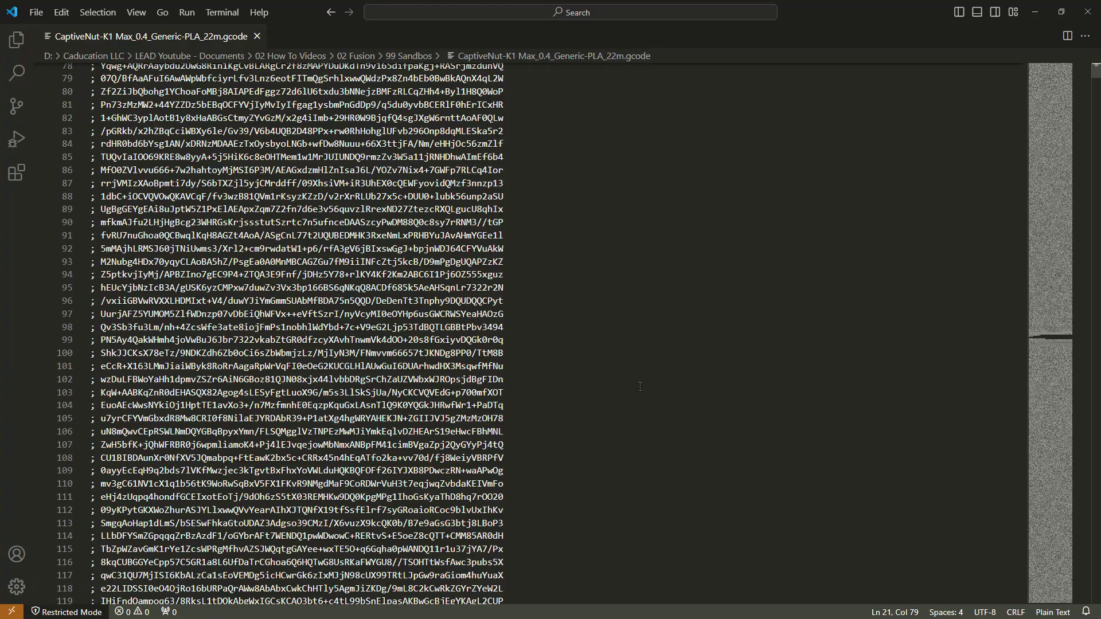
scroll(640, 386, down, 20)
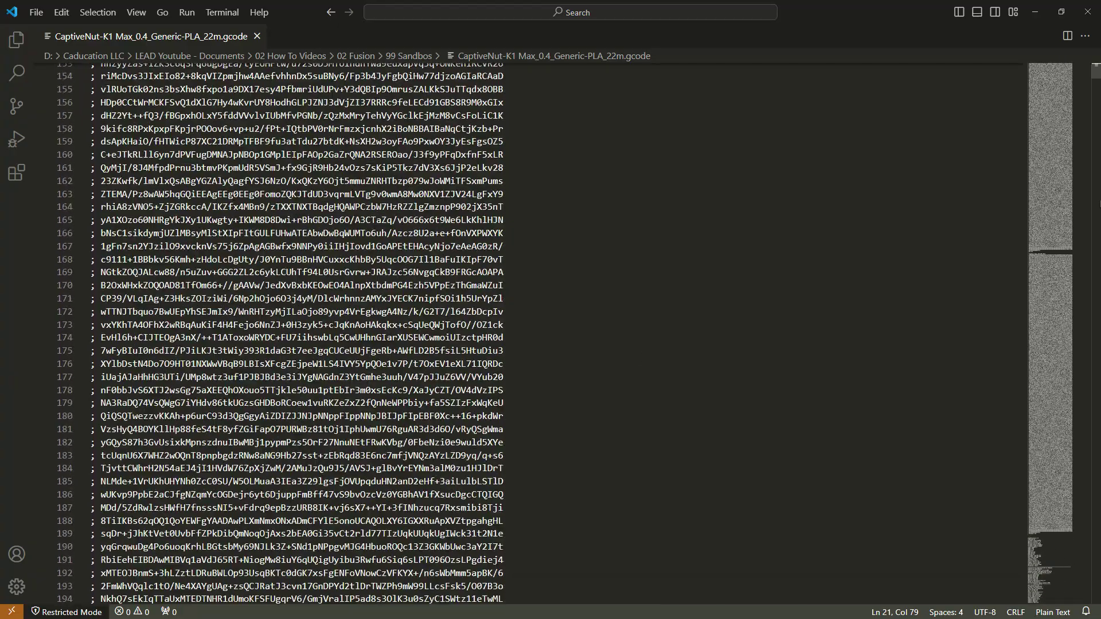
drag(1097, 73, 1097, 84)
Search for 'Layer:80' and place the caret on the ;LAYER:80 line at 40929.
click(760, 201)
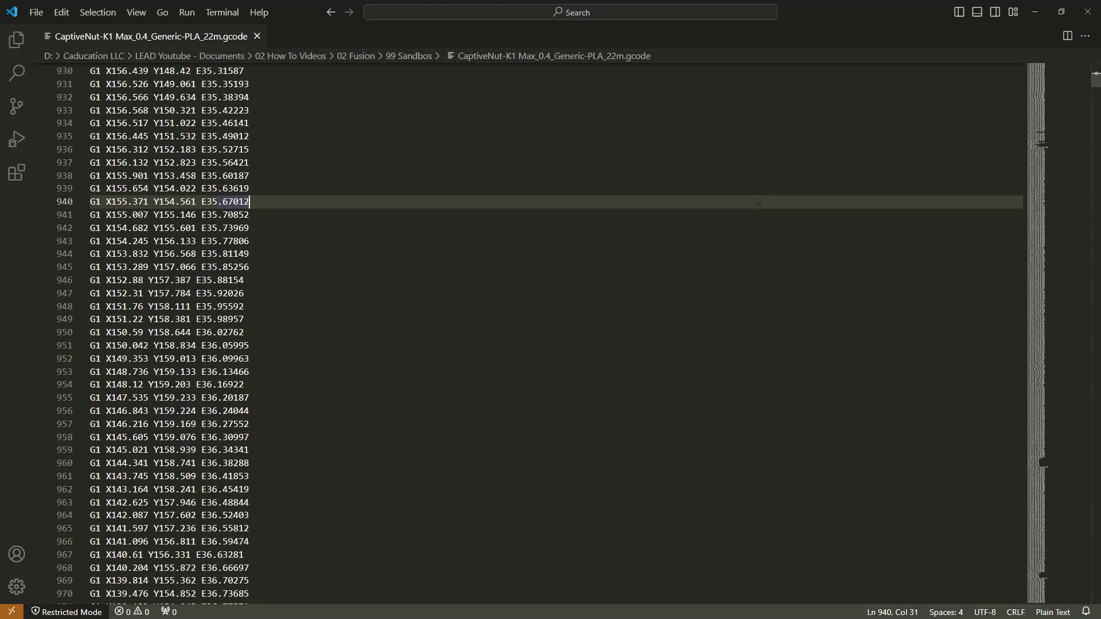
key(ctrl+f)
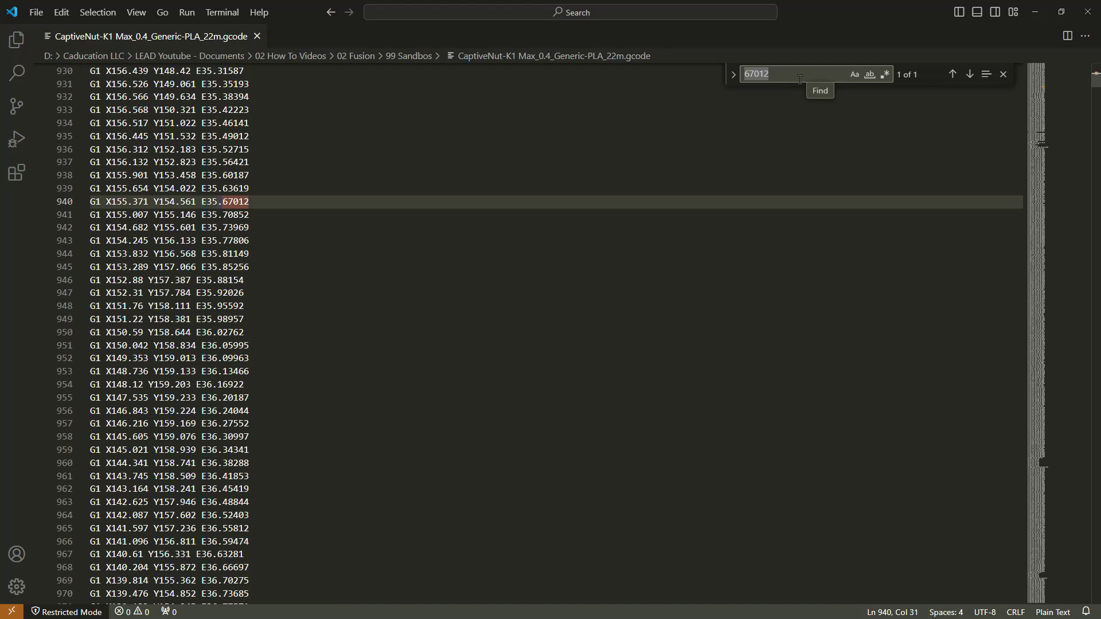
text(Layer)
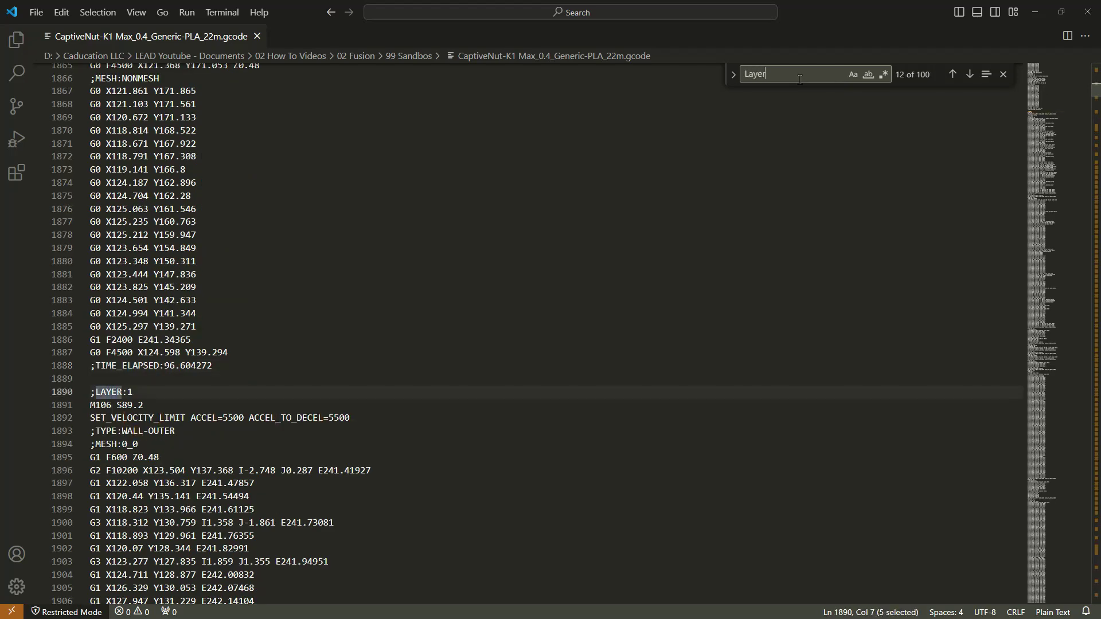
text(:80)
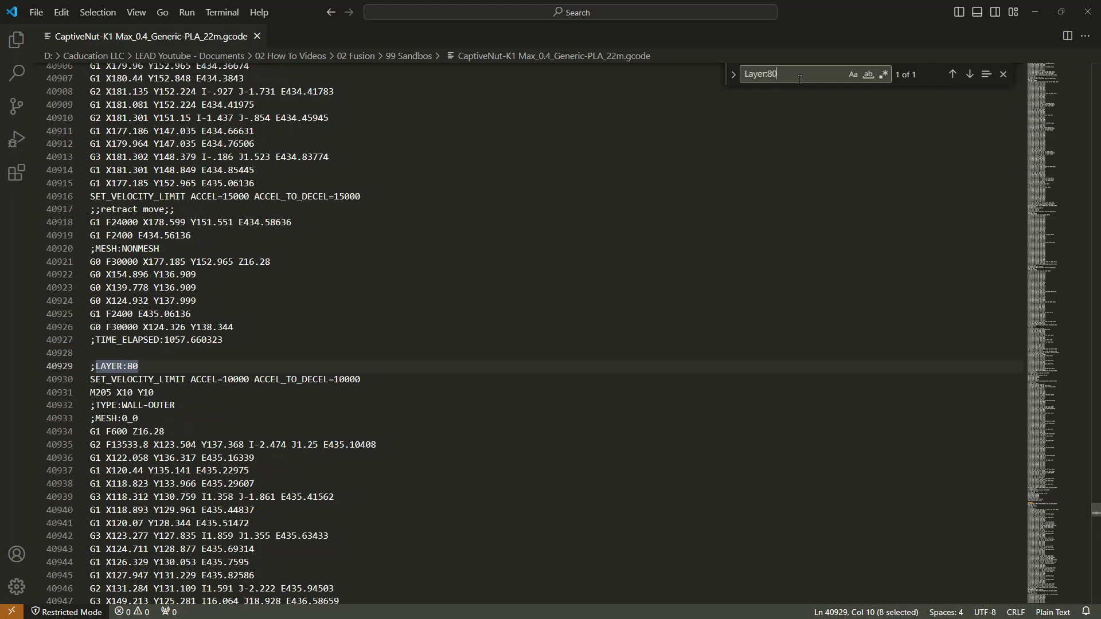
click(201, 368)
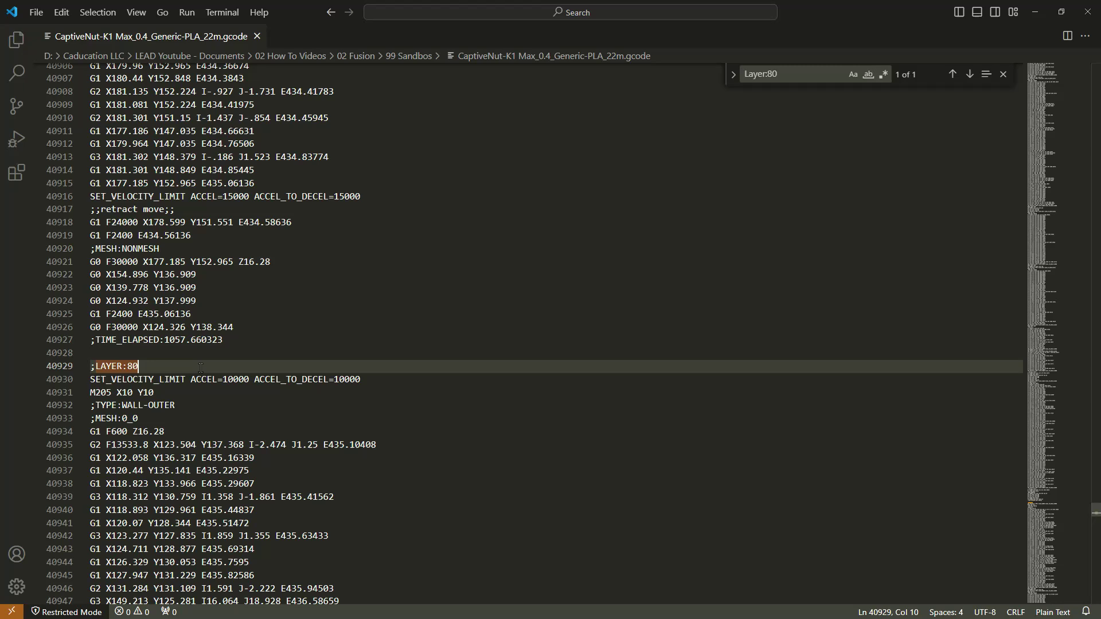
Insert an empty line below ;LAYER:80, trying 'M0 Click to resume' before deleting it.
click(91, 380)
key(Return)
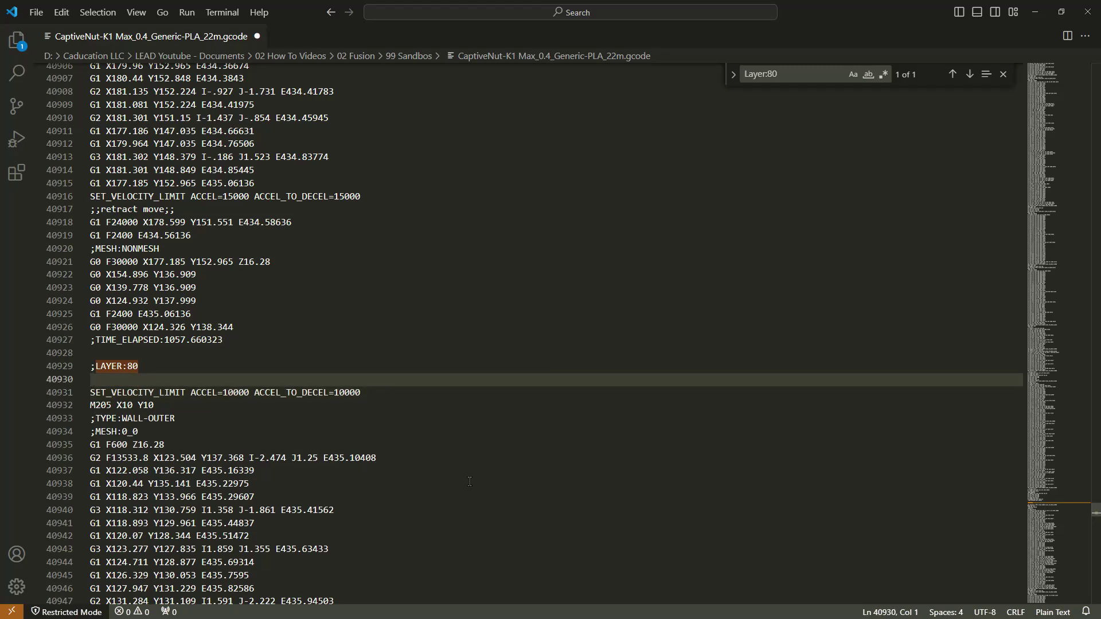
text(M0)
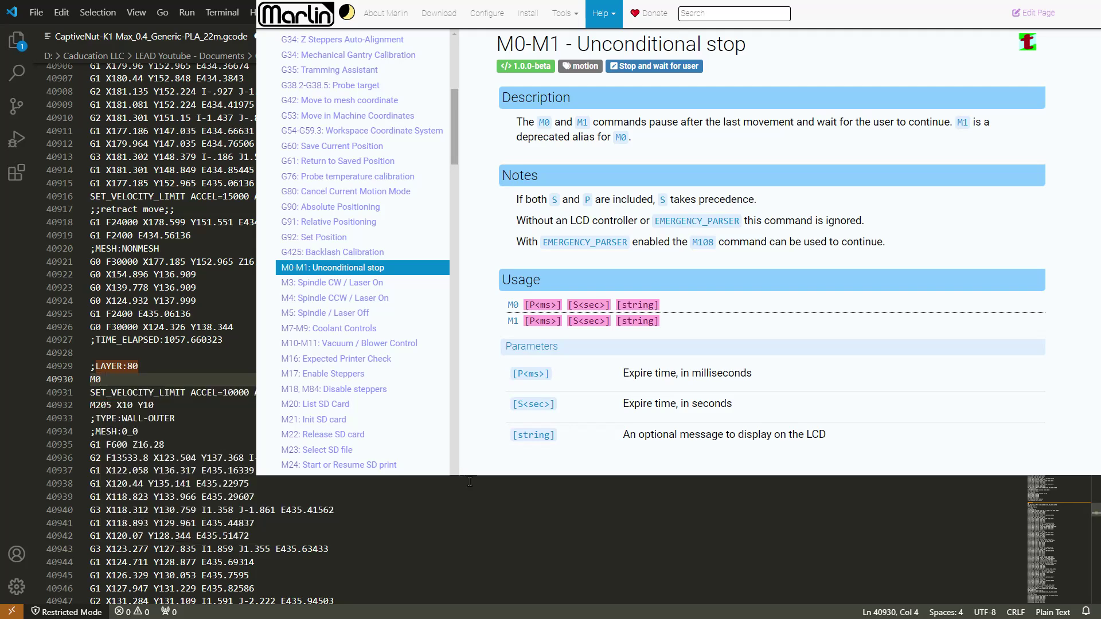
text(Click to resu)
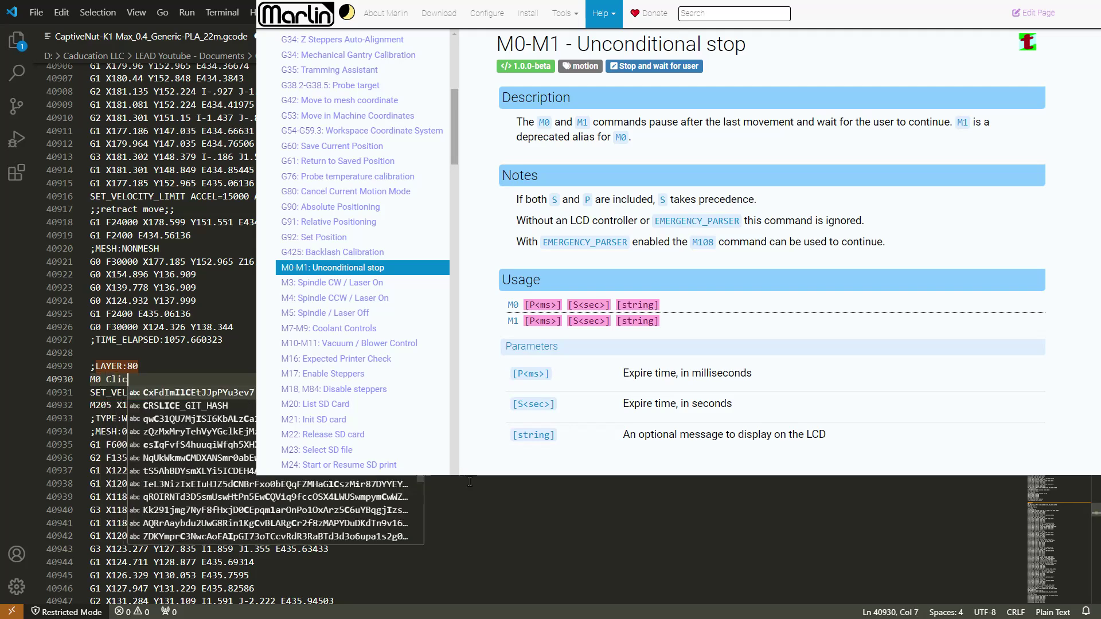
text(me)
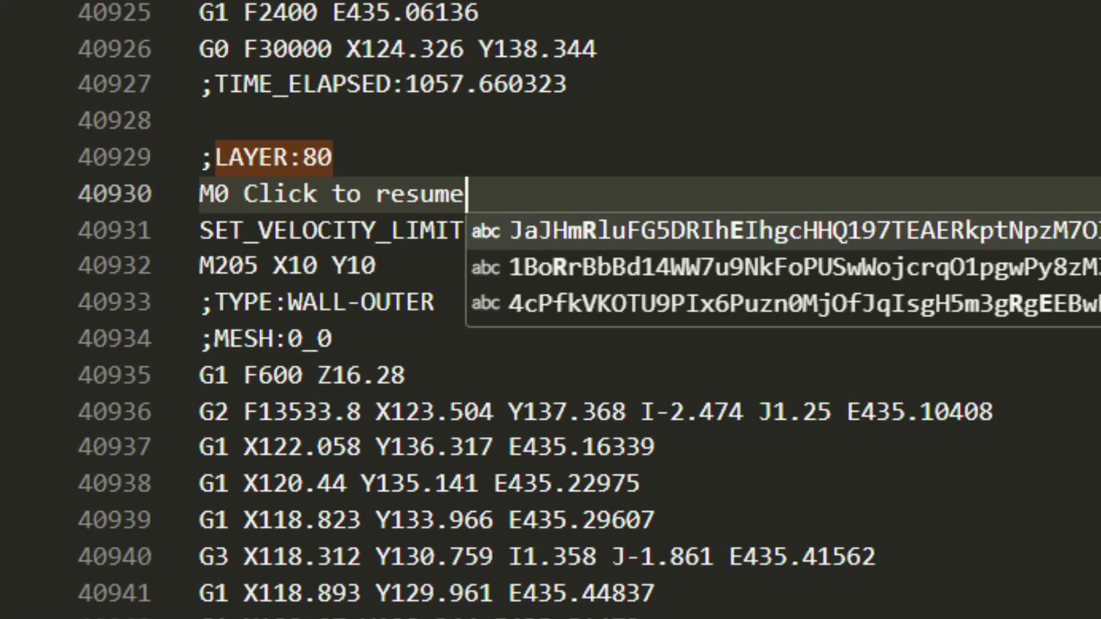
key(BackSpace)
key(BackSpace)
key(BackSpace)
key(BackSpace)
key(BackSpace)
key(BackSpace)
key(BackSpace)
key(BackSpace)
key(BackSpace)
key(BackSpace)
key(BackSpace)
key(BackSpace)
key(BackSpace)
key(BackSpace)
key(BackSpace)
key(BackSpace)
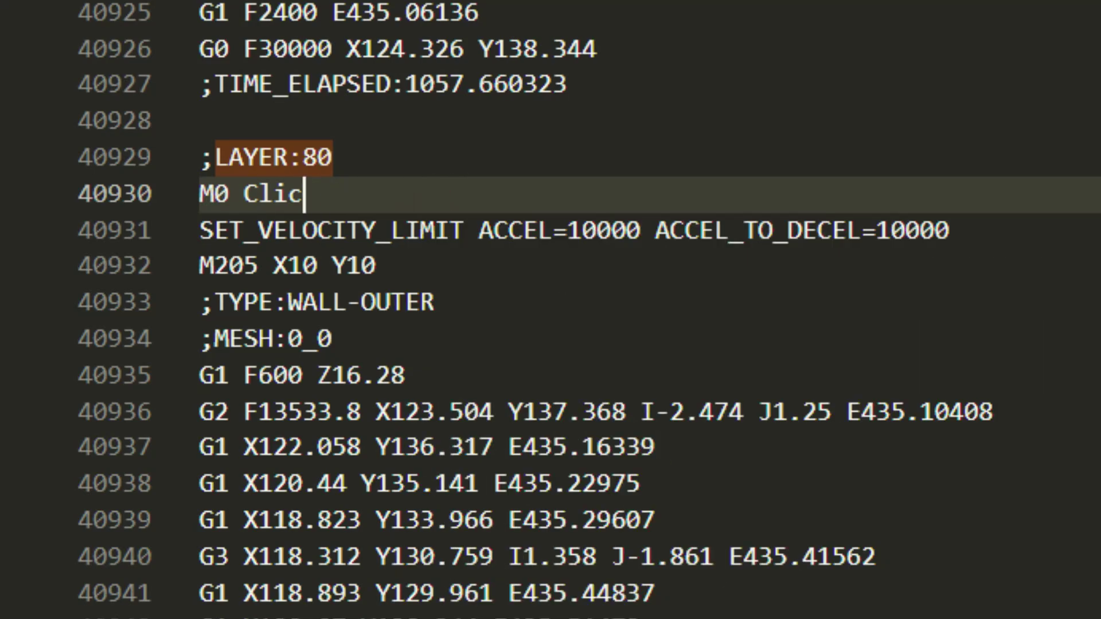
key(BackSpace)
key(BackSpace)
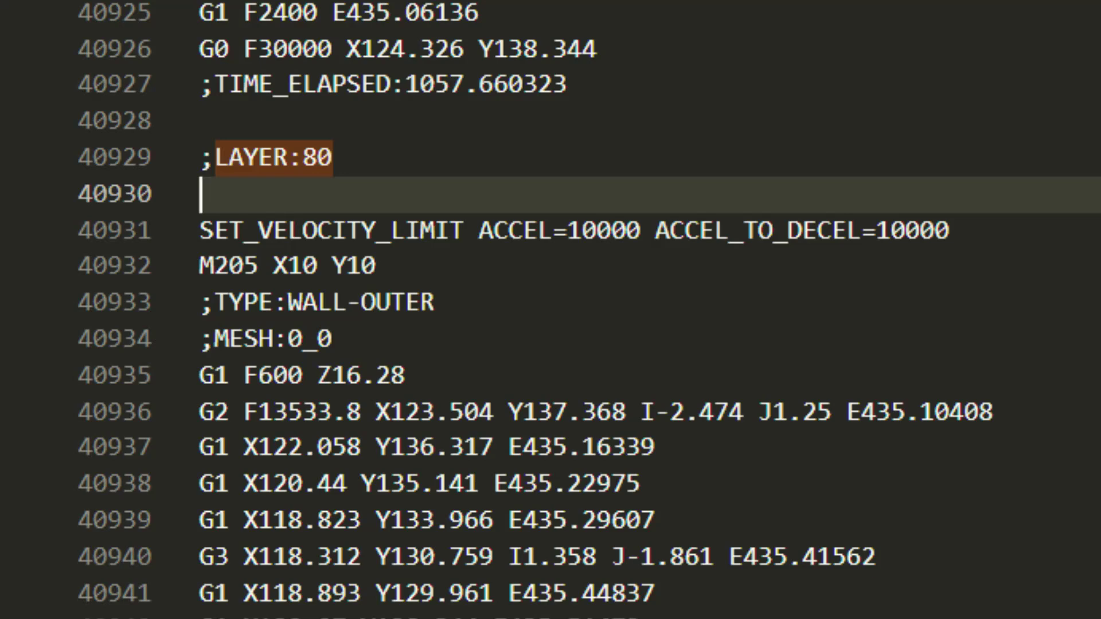
Enter PAUSE on line 40930 directly below the ;LAYER:80 marker.
text(PAUSE)
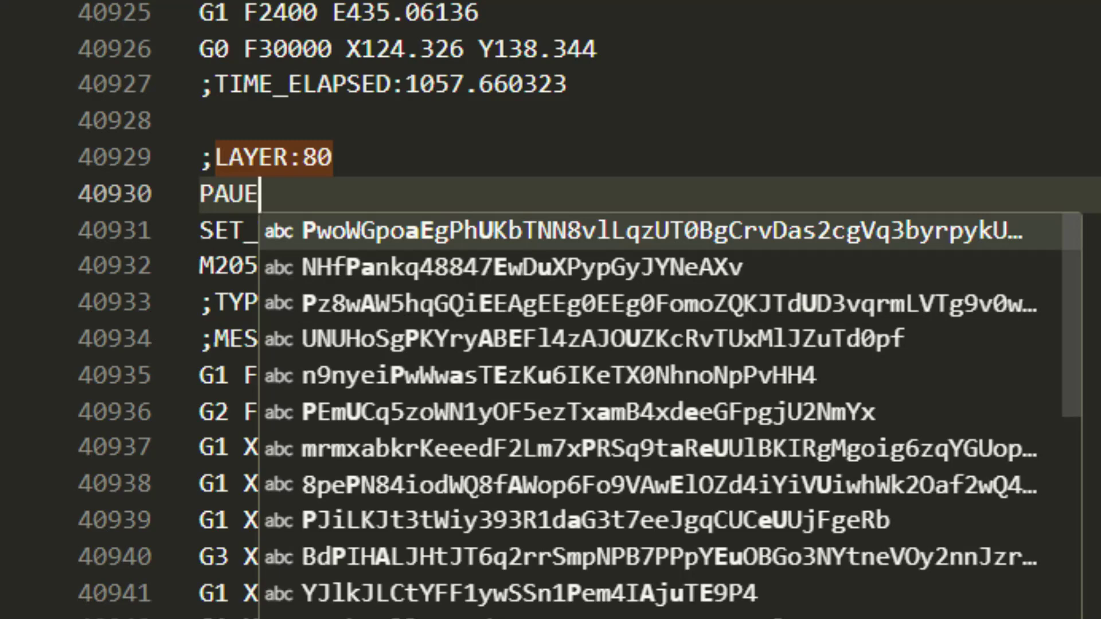
key(BackSpace)
text(SE)
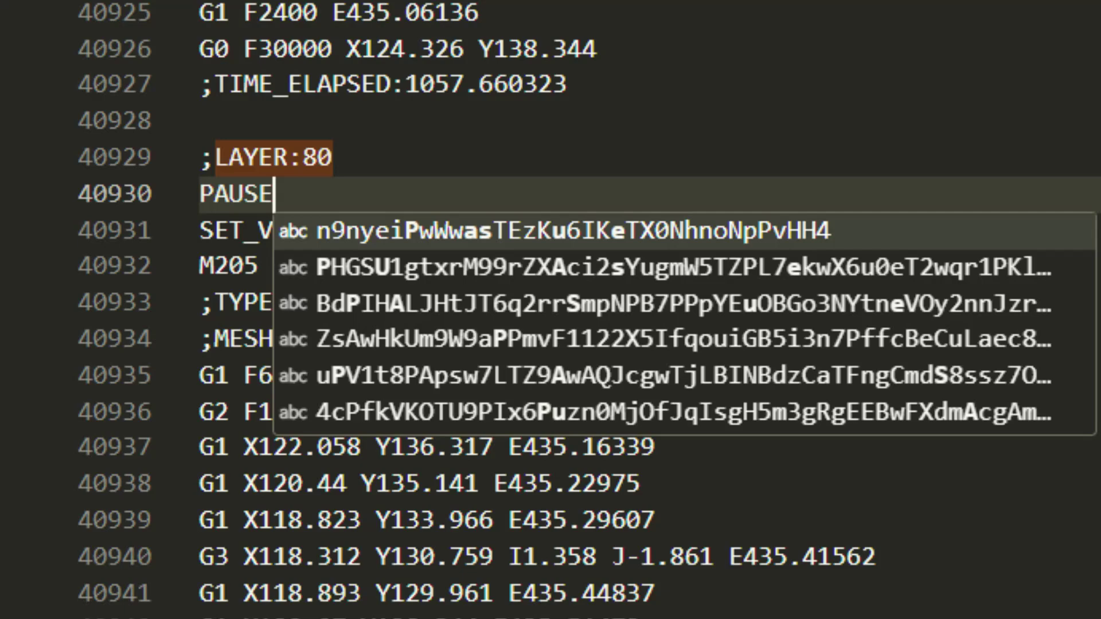
click(952, 230)
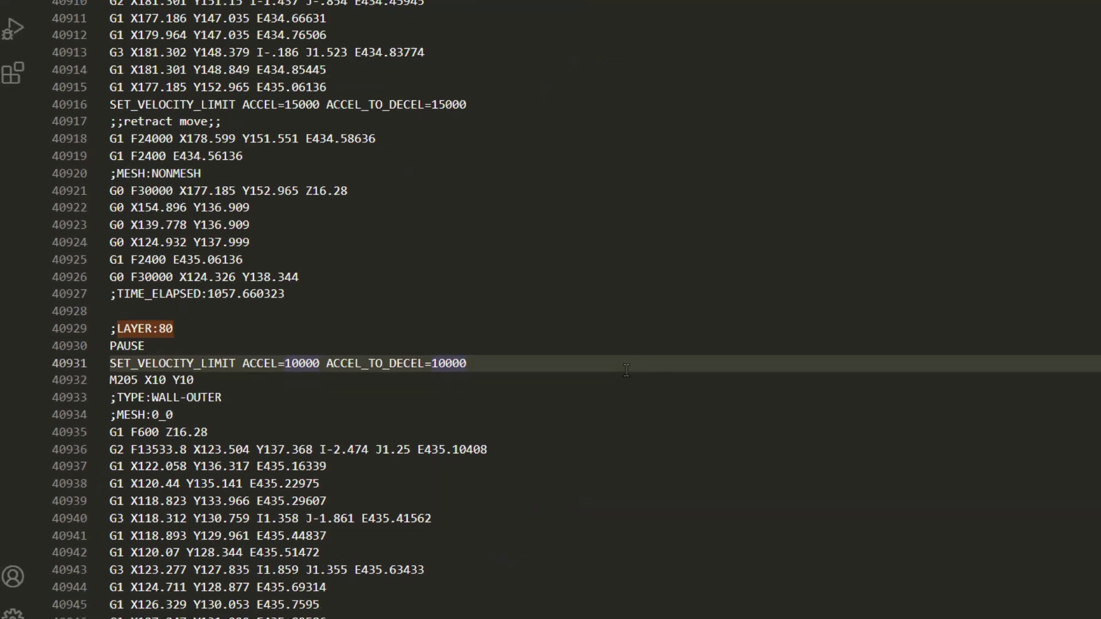